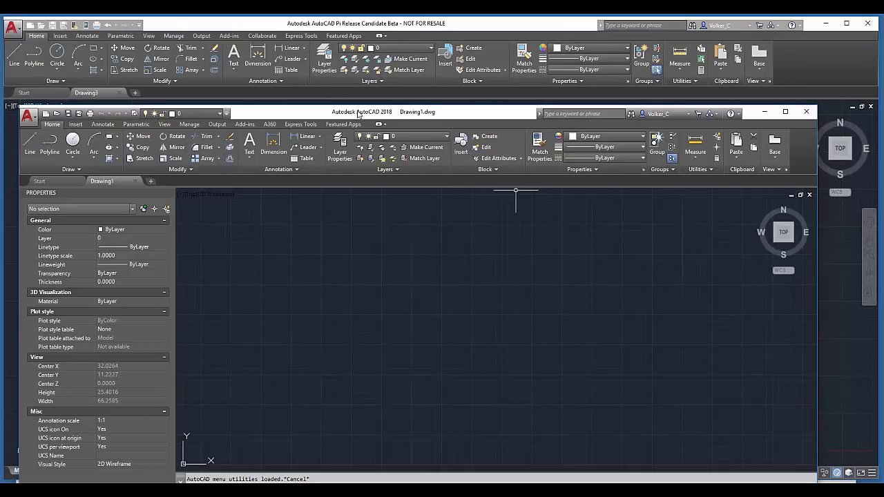
Raise the extra AutoCAD 2018 window and close it, keeping the beta session's Drawing3
{"action": "left_click_drag", "start_coordinate": [358, 114], "coordinate": [411, 60]}
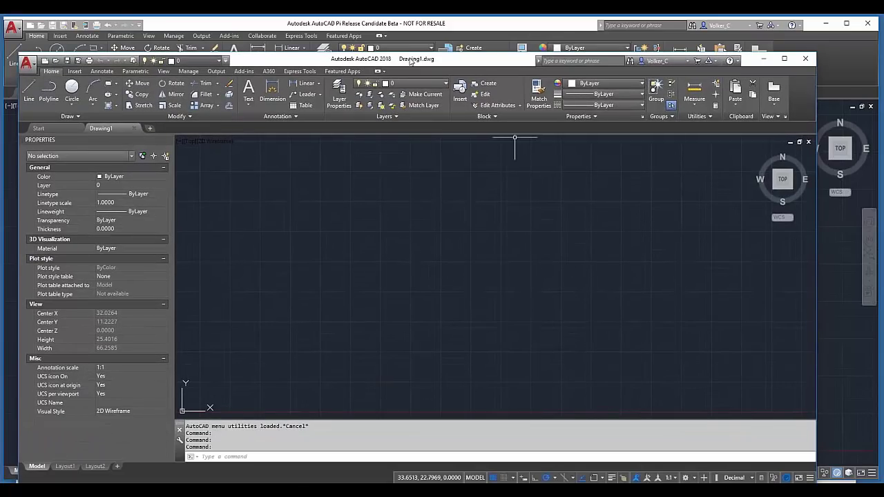
{"action": "left_click_drag", "start_coordinate": [411, 61], "coordinate": [482, 35]}
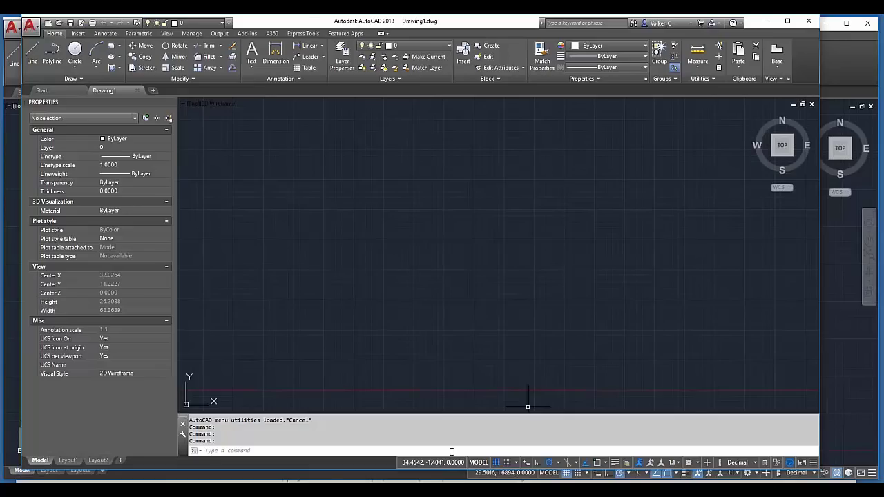
{"action": "left_click", "coordinate": [807, 25]}
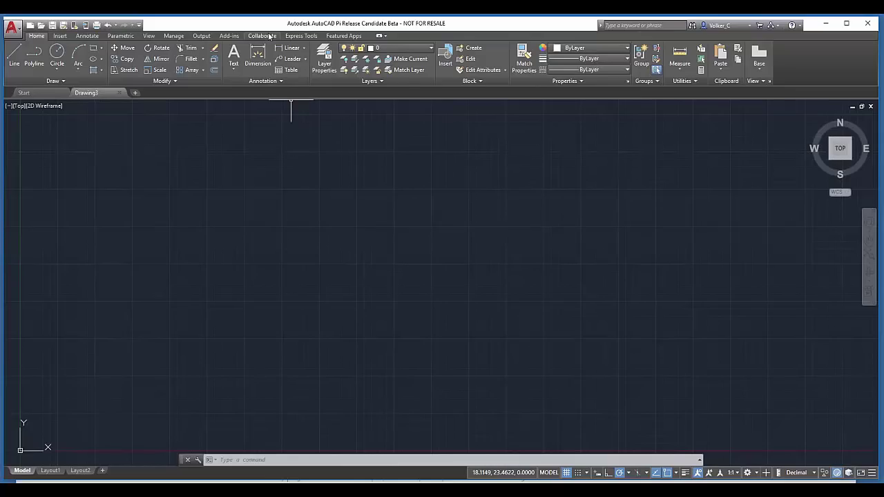
Check the application menu, then show the Collaborate ribbon with Shared Views and DWG Compare
{"action": "left_click", "coordinate": [14, 28]}
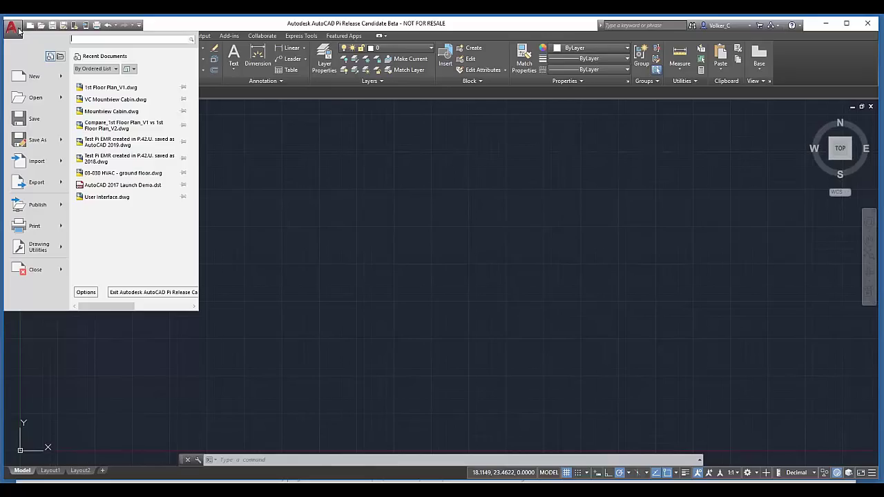
{"action": "left_click", "coordinate": [167, 28]}
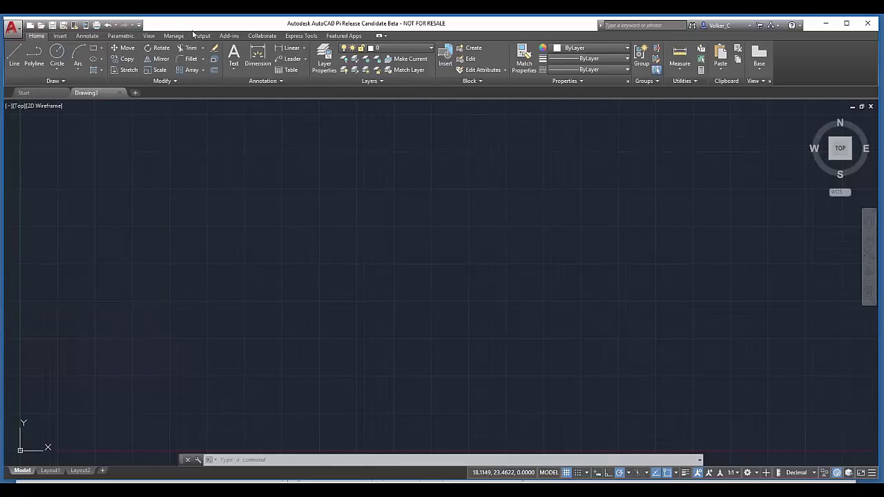
{"action": "left_click", "coordinate": [256, 36]}
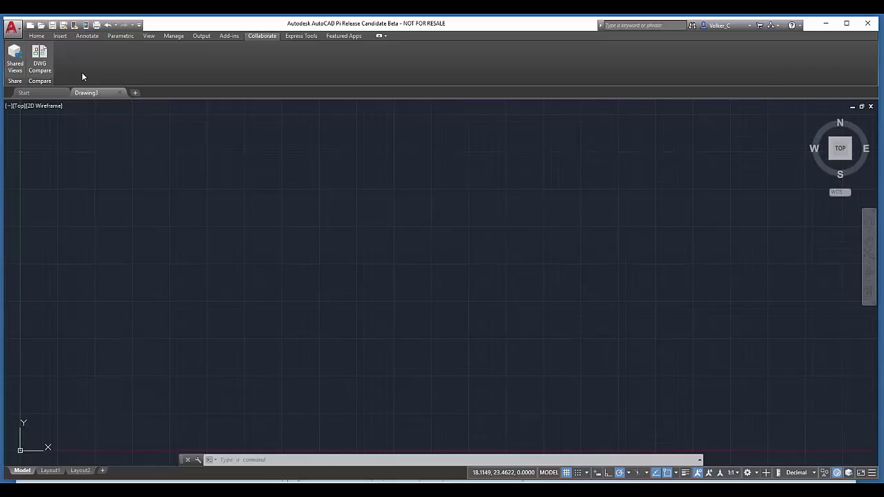
Launch DWG Compare and load 1st Floor Plan_V1.dwg as DWG 1
{"action": "left_click", "coordinate": [40, 62]}
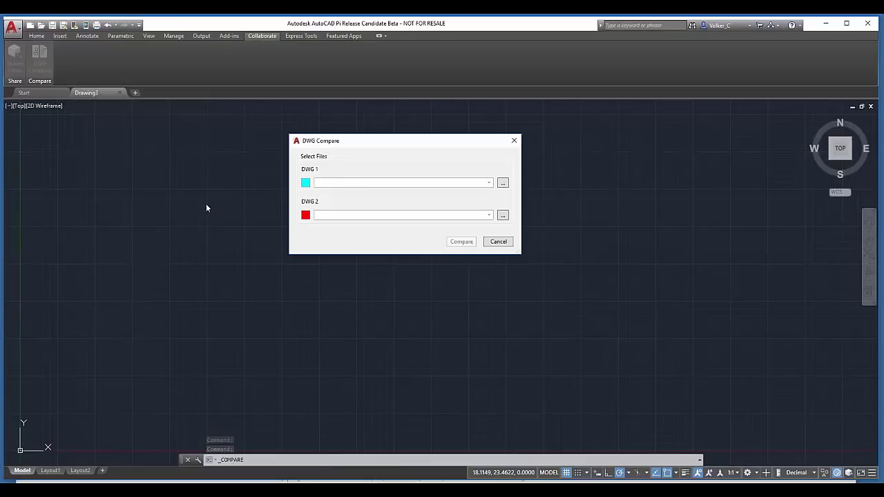
{"action": "left_click", "coordinate": [502, 184]}
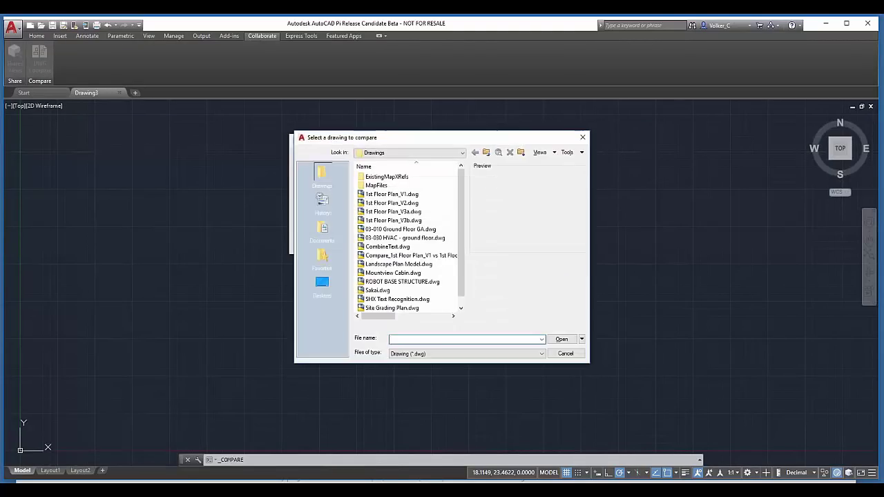
{"action": "left_click", "coordinate": [408, 195]}
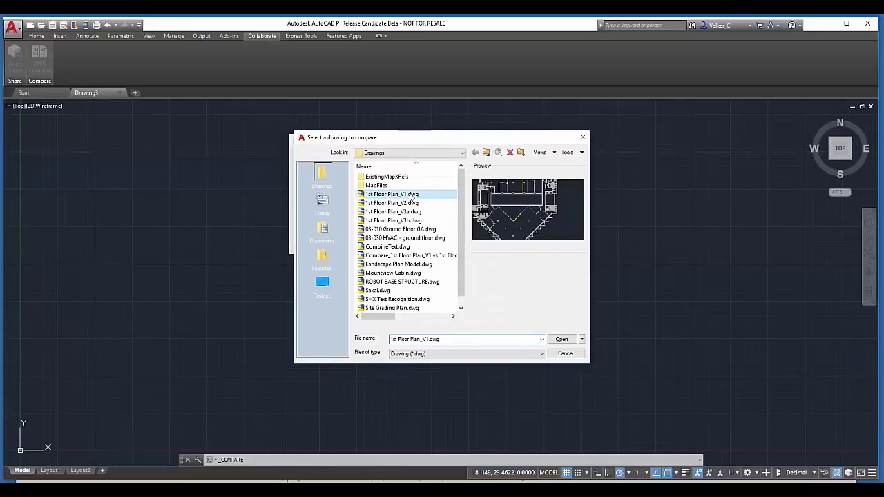
{"action": "double_click", "coordinate": [411, 196]}
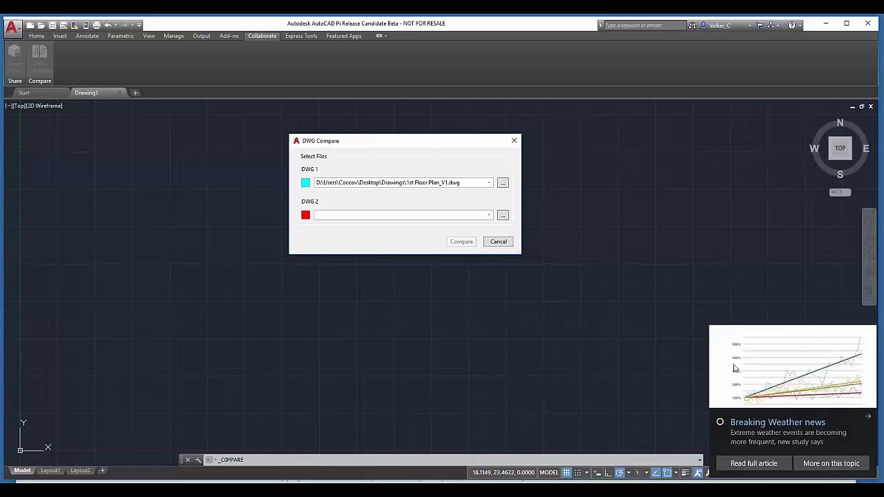
Keep DWG 1's default colour and load 1st Floor Plan_V2.dwg as DWG 2
{"action": "left_click", "coordinate": [868, 416]}
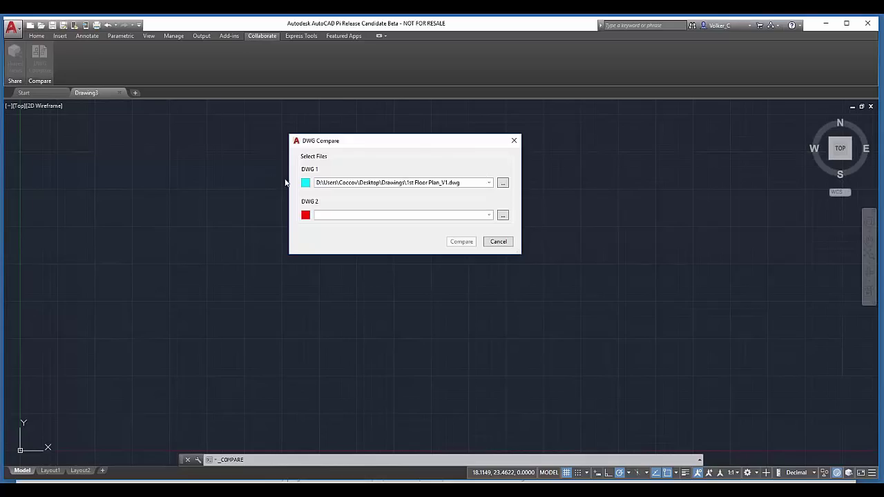
{"action": "left_click", "coordinate": [306, 183]}
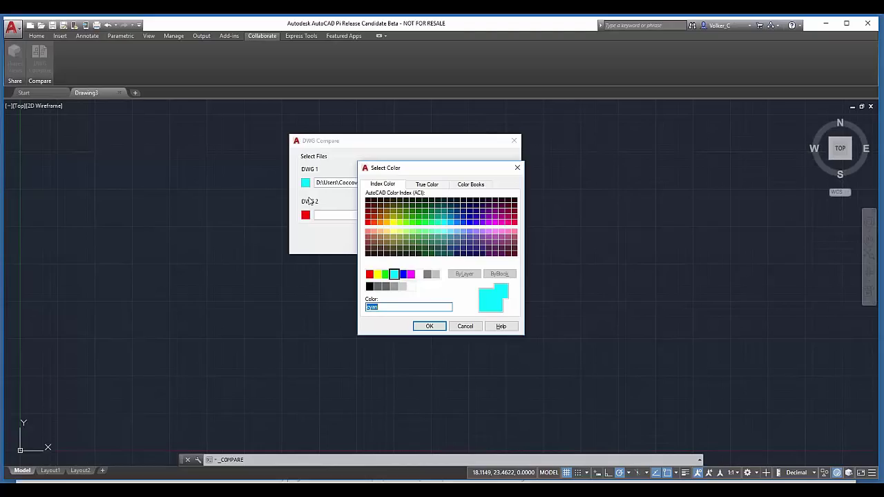
{"action": "left_click", "coordinate": [465, 326]}
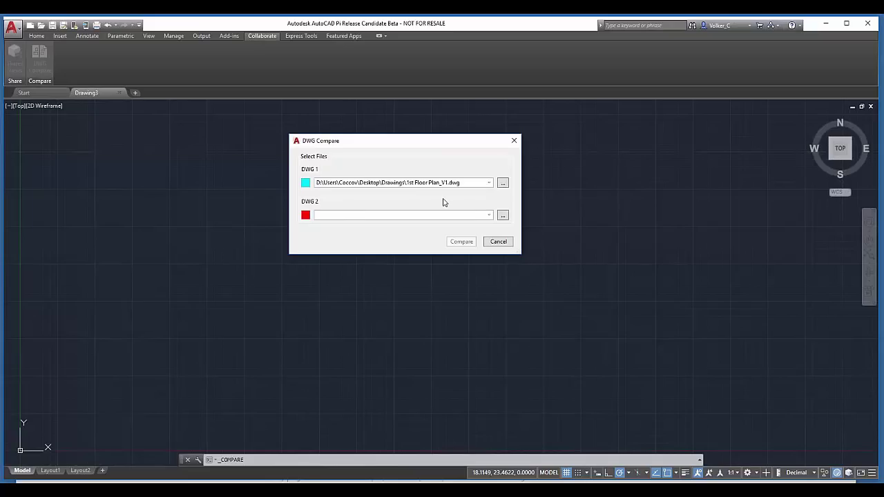
{"action": "left_click", "coordinate": [488, 216]}
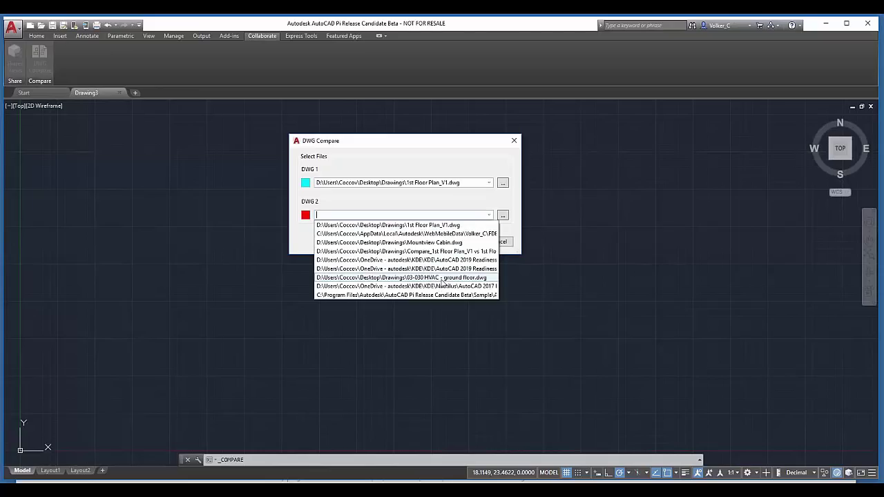
{"action": "left_click", "coordinate": [442, 205]}
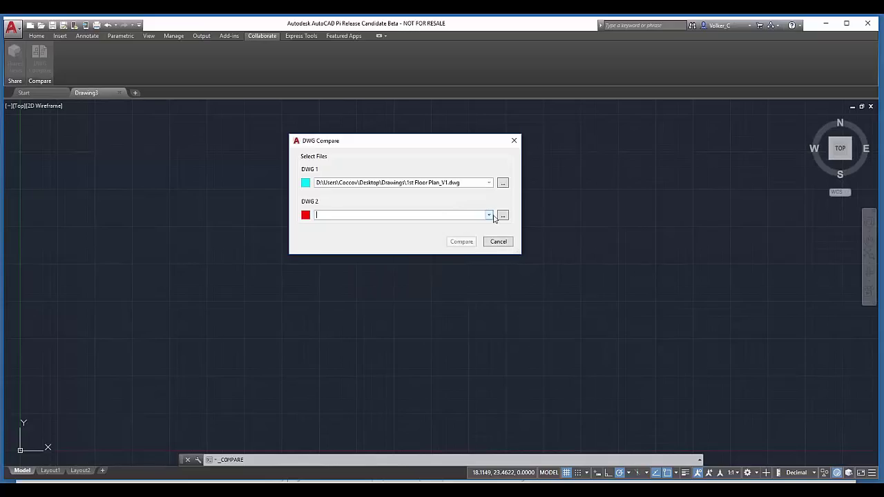
{"action": "left_click", "coordinate": [503, 216]}
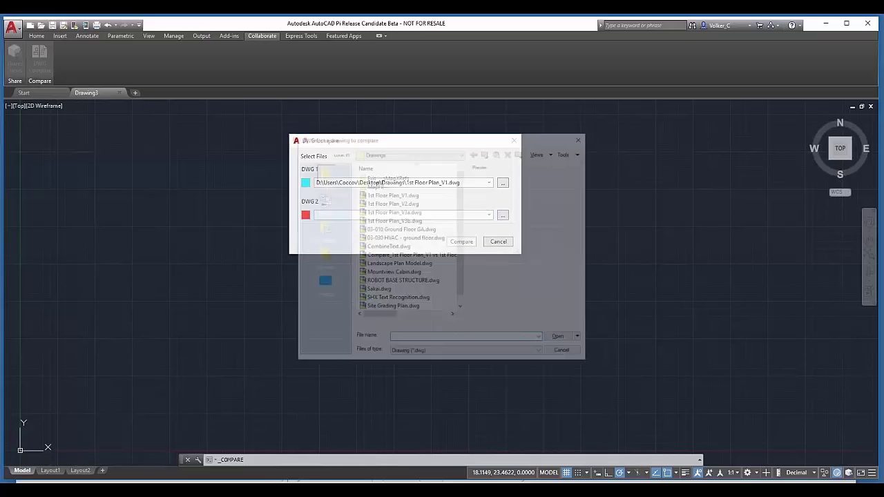
{"action": "left_click", "coordinate": [411, 205]}
{"action": "double_click", "coordinate": [409, 204]}
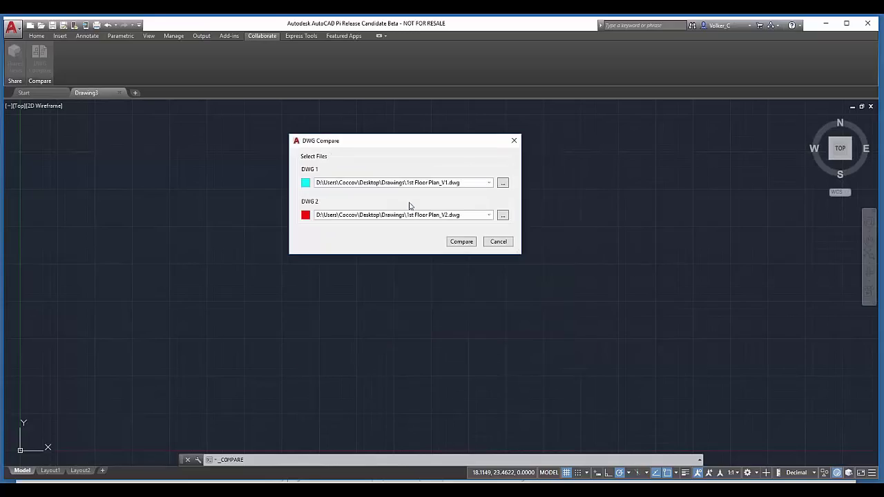
Run the V1 vs V2 comparison and fit the whole compared floor plan in view
{"action": "left_click", "coordinate": [460, 242]}
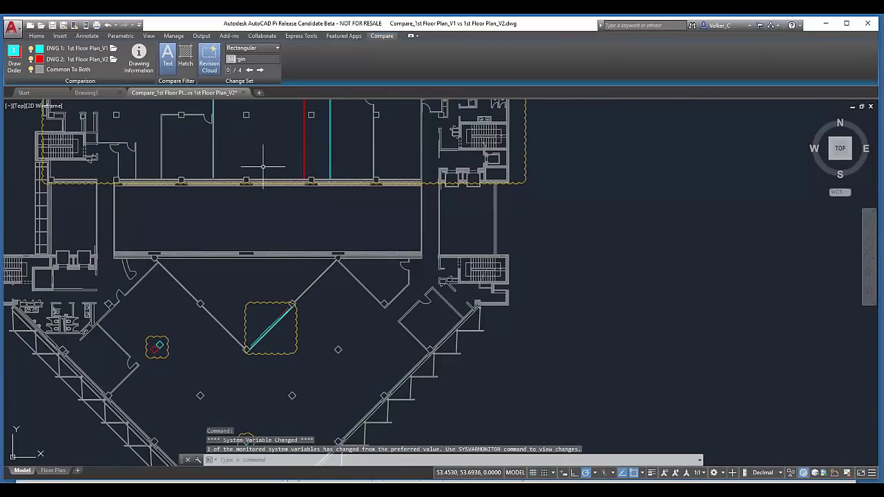
{"action": "middle_click", "coordinate": [276, 252]}
{"action": "middle_click", "coordinate": [276, 253]}
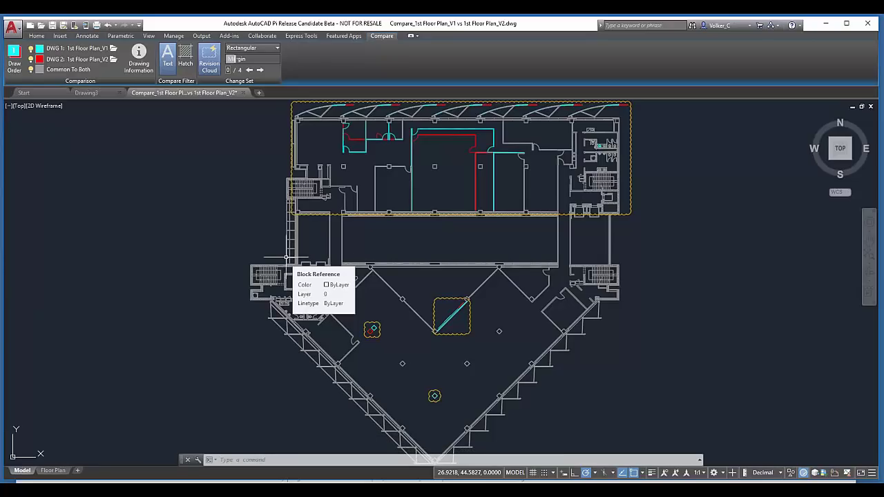
{"action": "left_click", "coordinate": [654, 362]}
{"action": "left_click", "coordinate": [547, 353]}
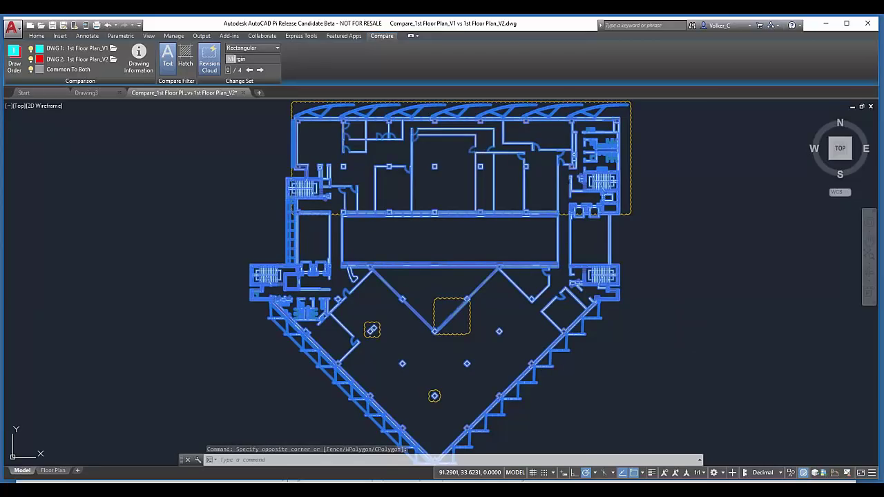
{"action": "key", "text": "Escape"}
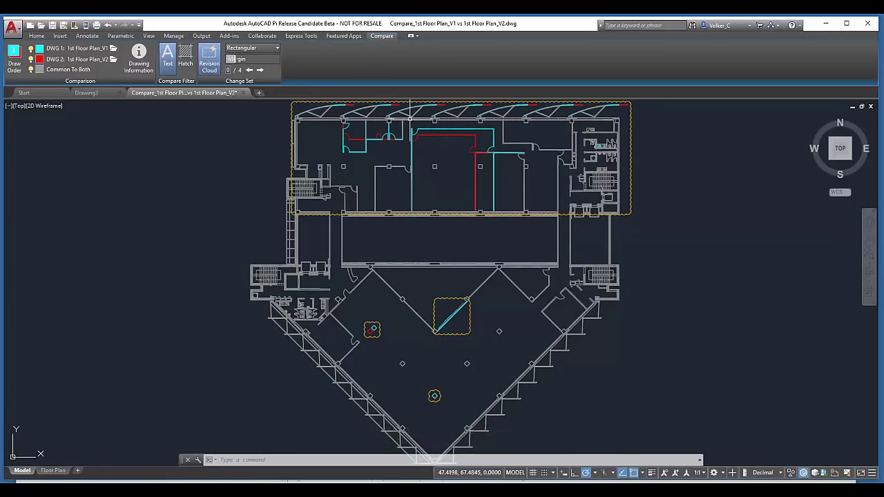
Zoom in on the cyan and red wall differences in the upper rooms
{"action": "scroll", "coordinate": [410, 118], "scroll_direction": "up", "scroll_amount": 2}
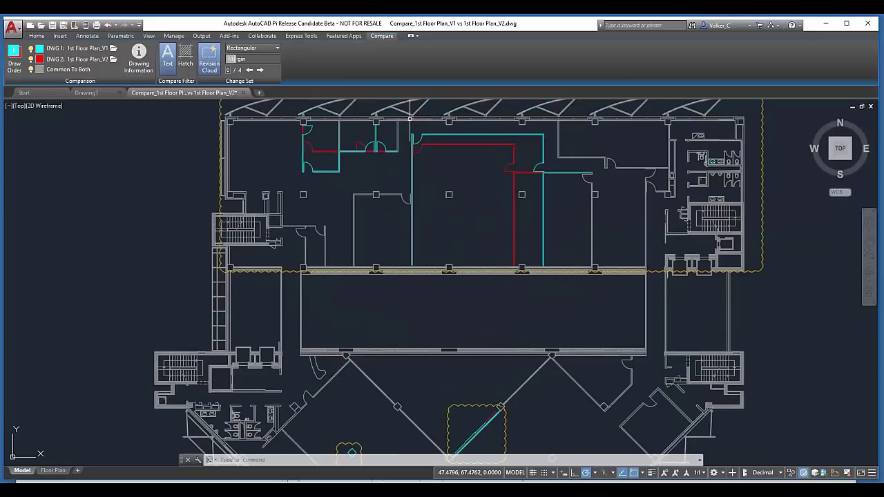
{"action": "scroll", "coordinate": [410, 119], "scroll_direction": "up", "scroll_amount": 4}
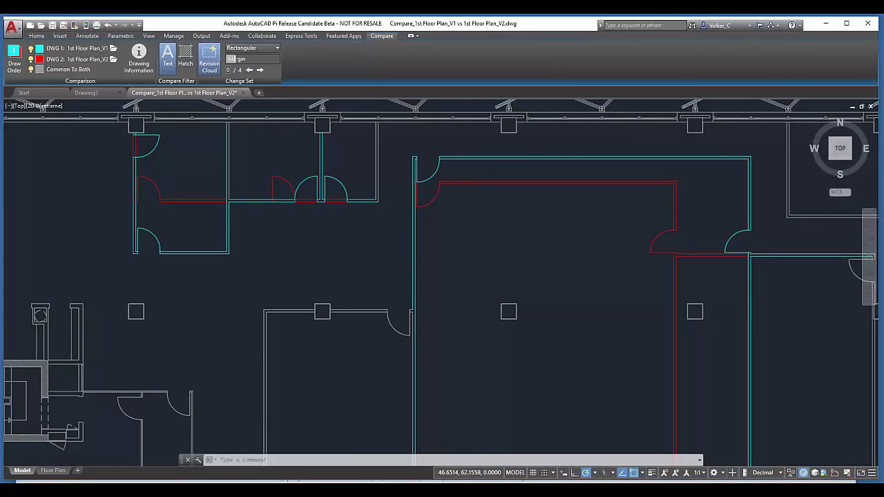
{"action": "scroll", "coordinate": [387, 252], "scroll_direction": "down", "scroll_amount": 2}
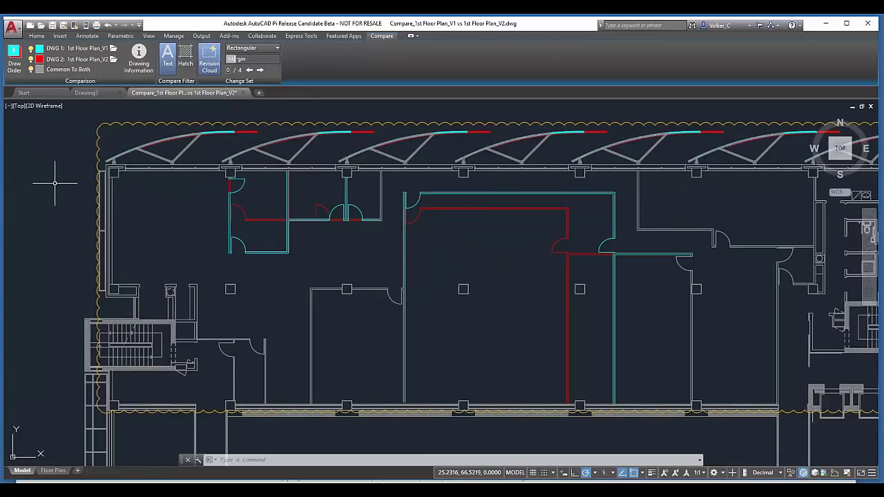
{"action": "left_click", "coordinate": [31, 50]}
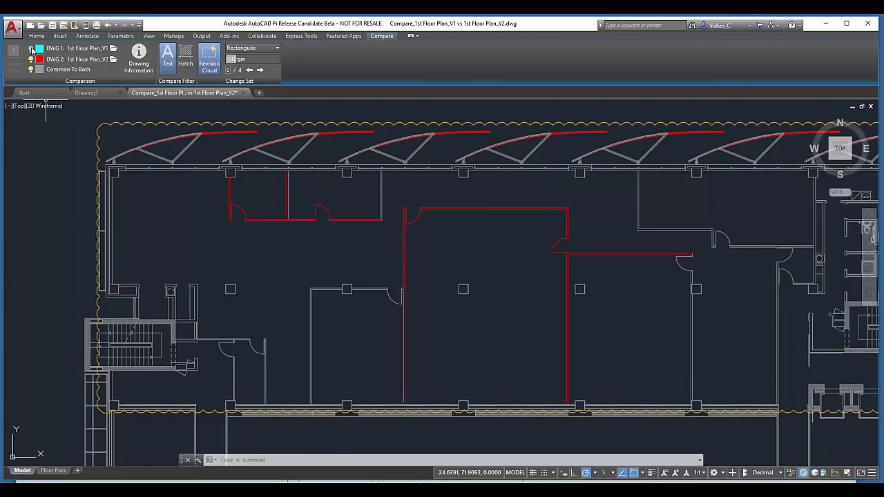
{"action": "left_click", "coordinate": [32, 49]}
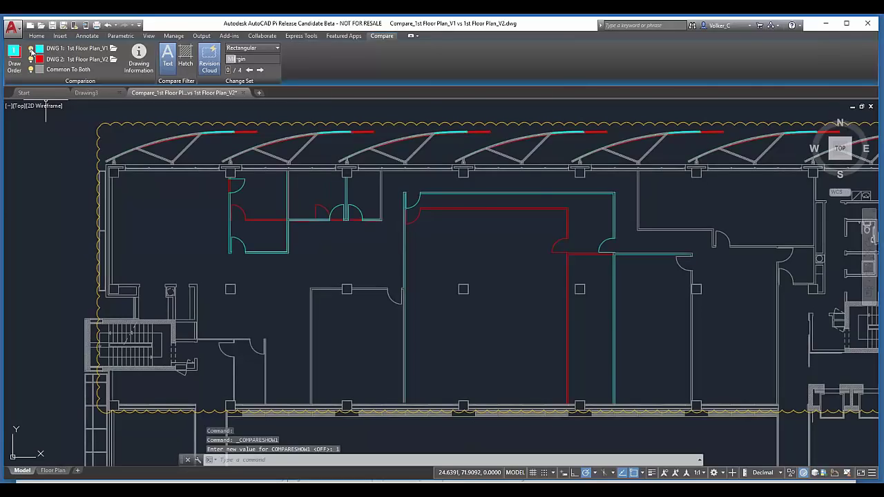
{"action": "left_click", "coordinate": [31, 60]}
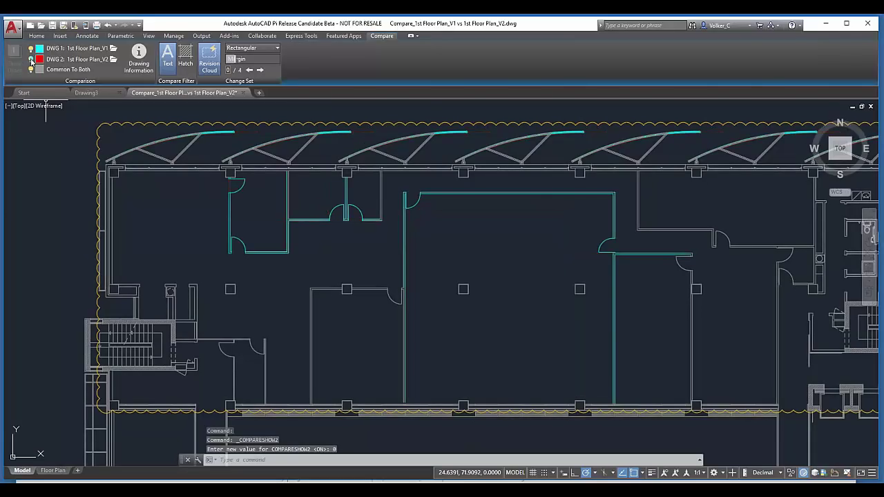
{"action": "left_click", "coordinate": [31, 60]}
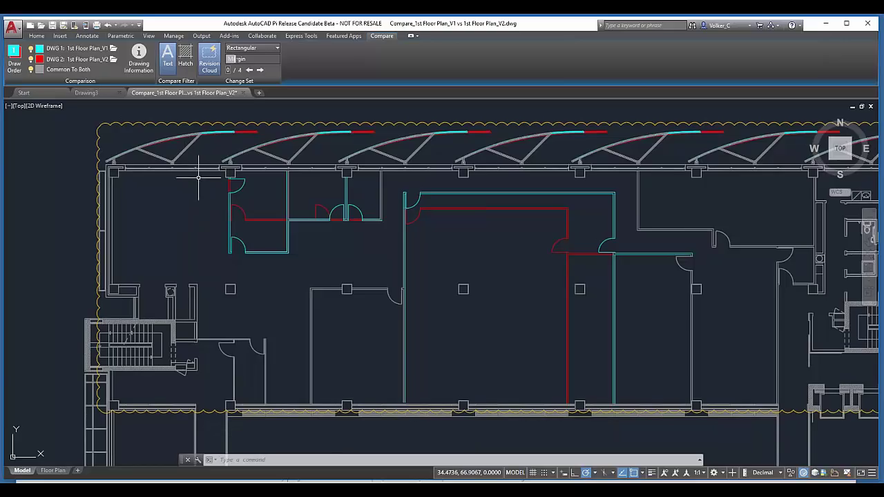
{"action": "mouse_move", "coordinate": [198, 167]}
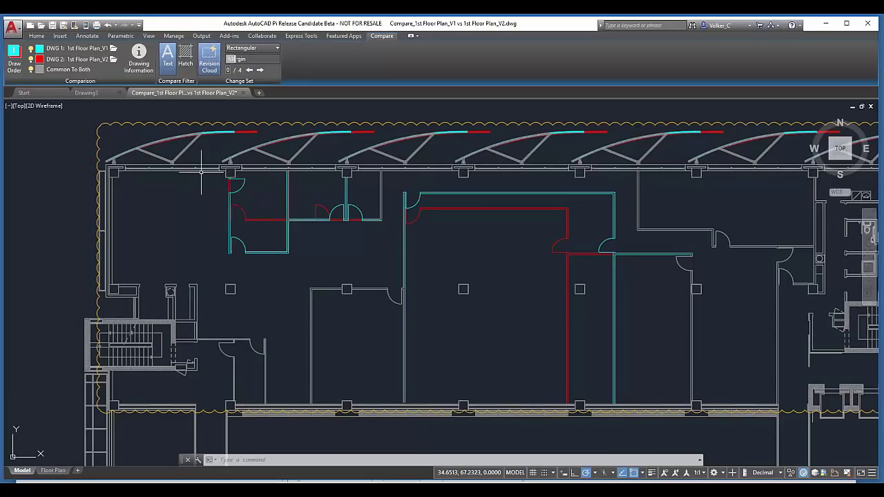
{"action": "left_click", "coordinate": [139, 55]}
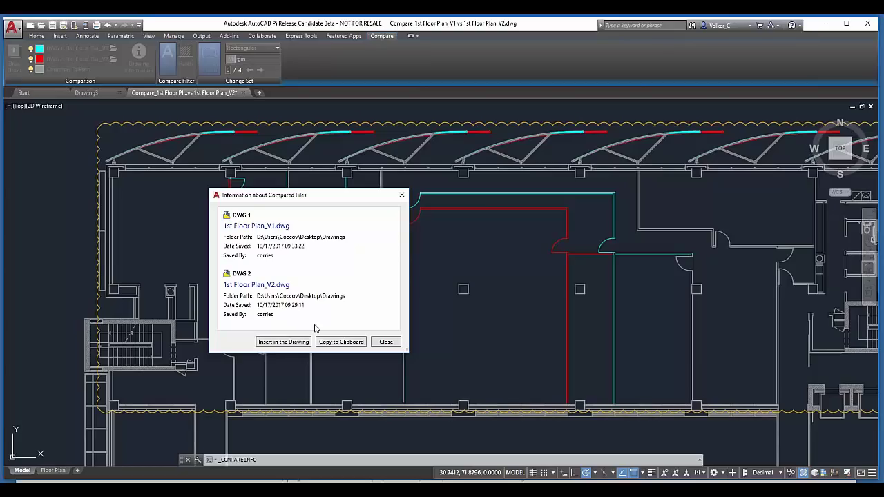
{"action": "left_click", "coordinate": [385, 342]}
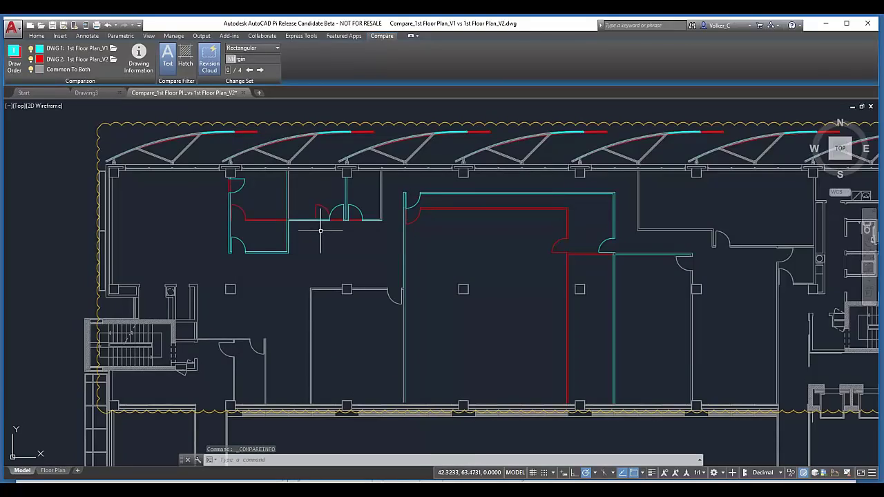
{"action": "scroll", "coordinate": [325, 233], "scroll_direction": "down", "scroll_amount": 2}
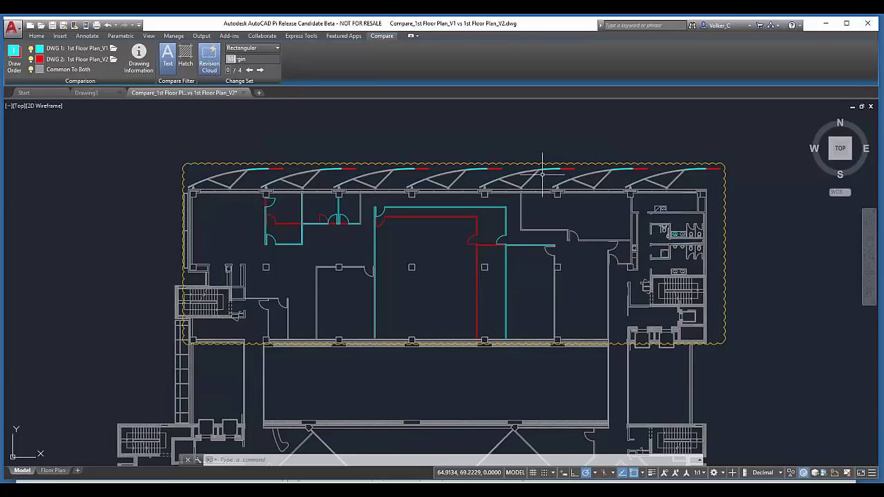
{"action": "scroll", "coordinate": [542, 172], "scroll_direction": "up", "scroll_amount": 5}
{"action": "scroll", "coordinate": [546, 166], "scroll_direction": "up", "scroll_amount": 4}
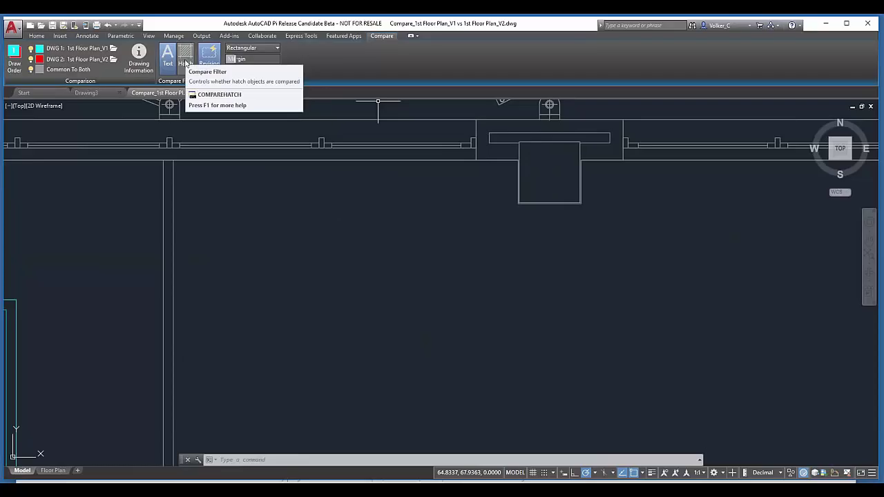
{"action": "left_click", "coordinate": [185, 61]}
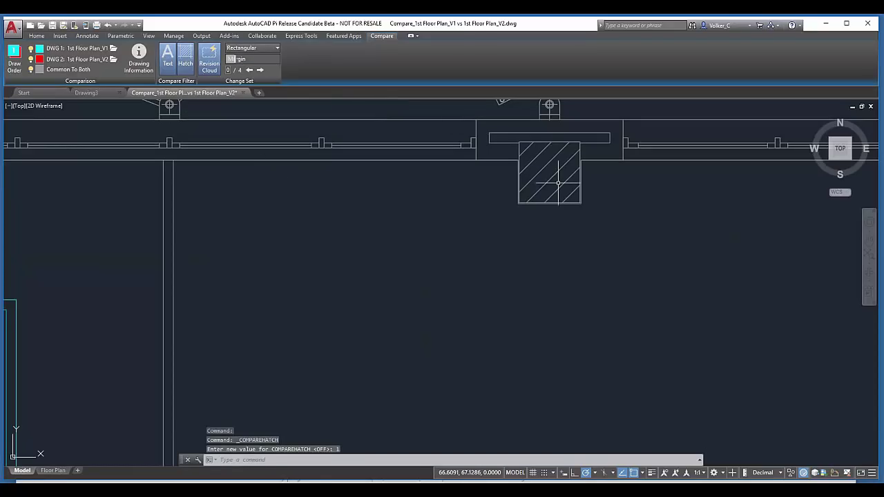
{"action": "left_click", "coordinate": [185, 60]}
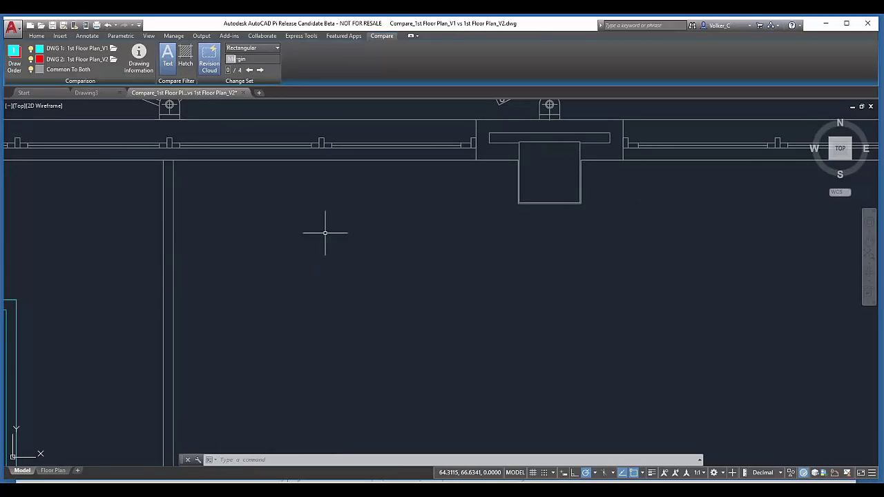
Zoom out and pan until the full floor plan and its revision clouds are visible
{"action": "scroll", "coordinate": [358, 223], "scroll_direction": "down", "scroll_amount": 2}
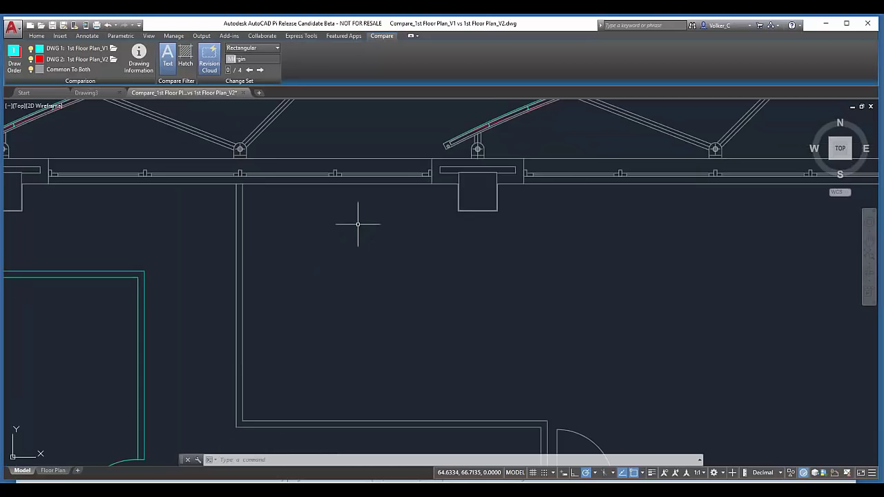
{"action": "scroll", "coordinate": [357, 224], "scroll_direction": "down", "scroll_amount": 3}
{"action": "scroll", "coordinate": [357, 223], "scroll_direction": "down", "scroll_amount": 3}
{"action": "mouse_move", "coordinate": [358, 223]}
{"action": "middle_mouse_down"}
{"action": "mouse_move", "coordinate": [403, 194]}
{"action": "mouse_move", "coordinate": [532, 183]}
{"action": "middle_mouse_up"}
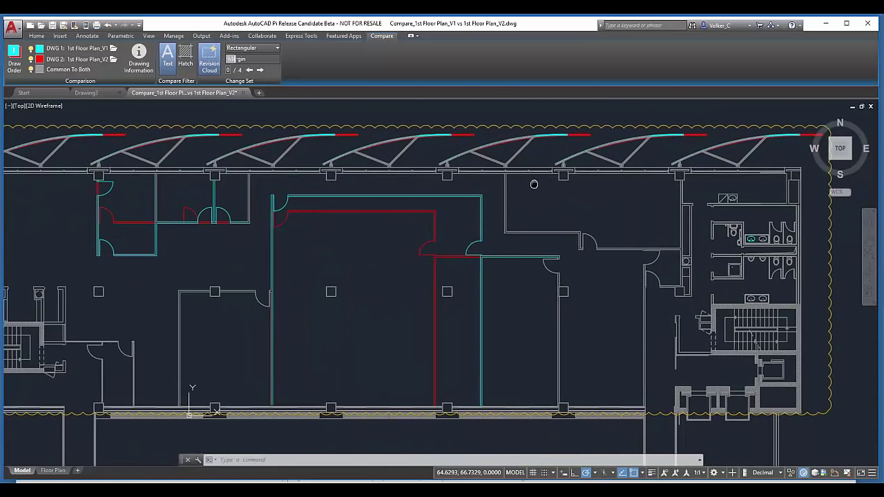
{"action": "scroll", "coordinate": [531, 184], "scroll_direction": "down", "scroll_amount": 3}
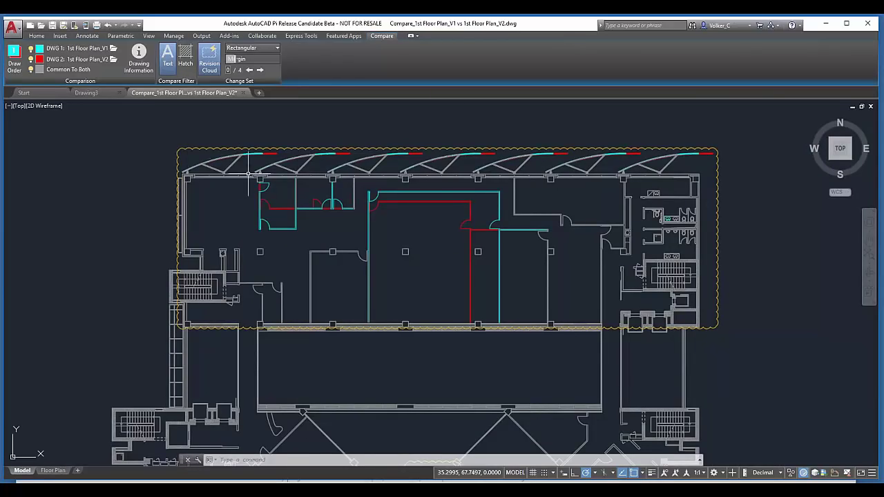
{"action": "scroll", "coordinate": [359, 253], "scroll_direction": "down", "scroll_amount": 2}
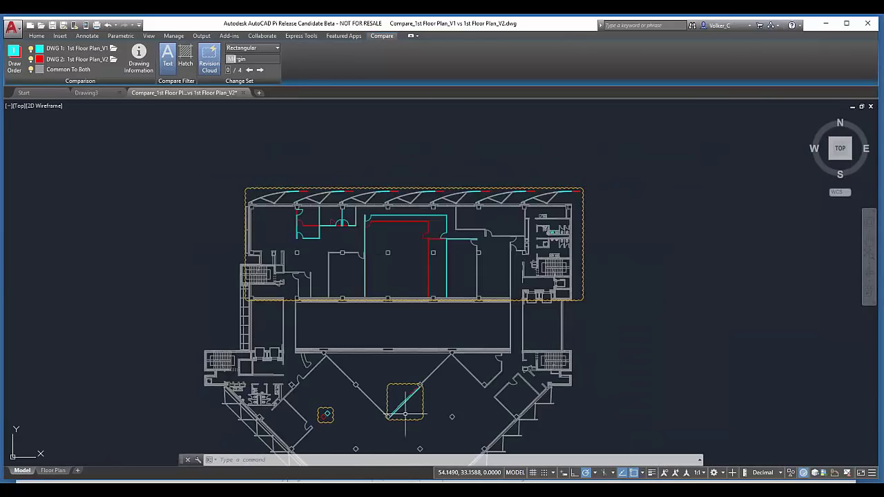
Change the revision cloud shape to Polygonal
{"action": "left_click", "coordinate": [275, 52]}
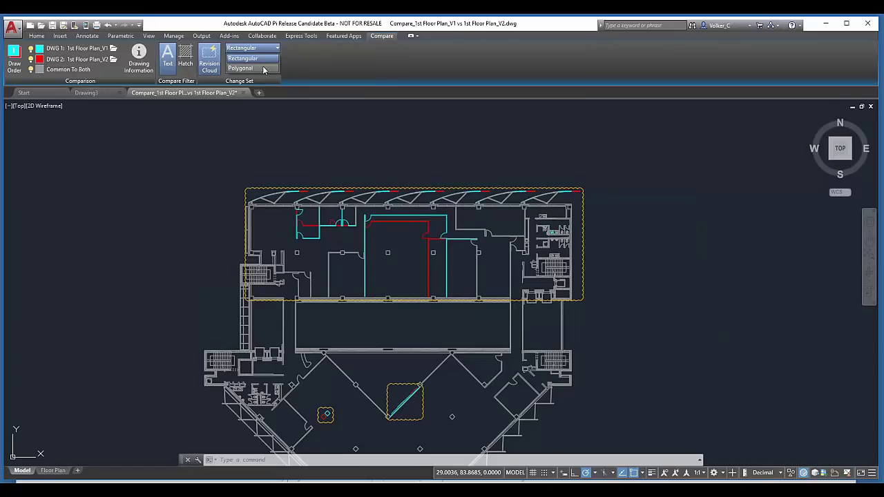
{"action": "left_click", "coordinate": [241, 67]}
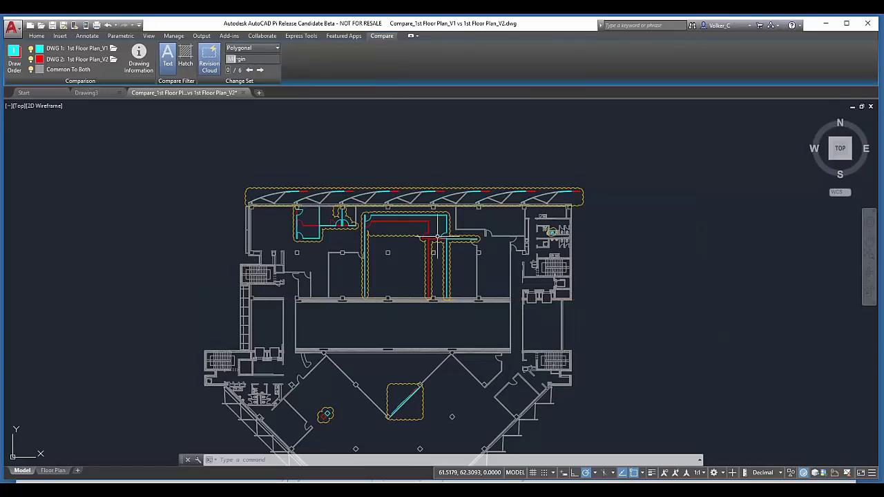
{"action": "scroll", "coordinate": [337, 188], "scroll_direction": "up", "scroll_amount": 2}
{"action": "scroll", "coordinate": [337, 187], "scroll_direction": "up", "scroll_amount": 2}
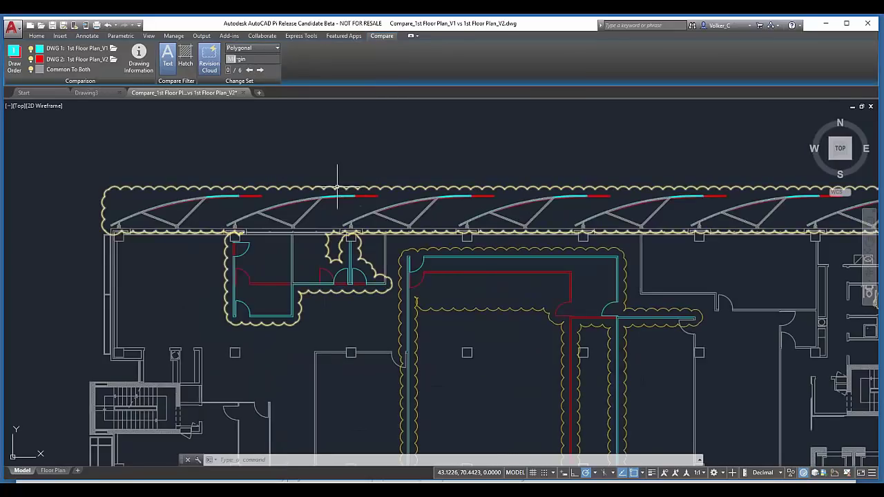
{"action": "scroll", "coordinate": [337, 188], "scroll_direction": "down", "scroll_amount": 4}
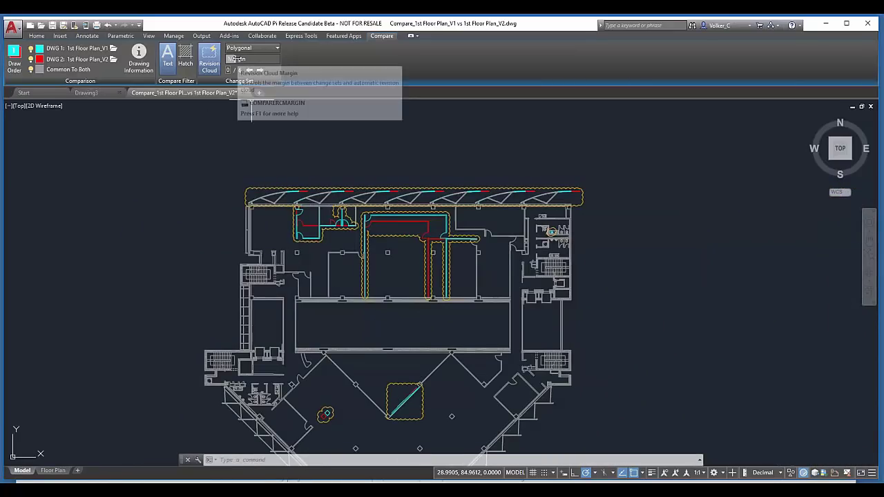
Widen the revision cloud margin slightly and toggle the clouds off and back on
{"action": "mouse_move", "coordinate": [236, 58]}
{"action": "left_mouse_down"}
{"action": "mouse_move", "coordinate": [269, 58]}
{"action": "mouse_move", "coordinate": [238, 59]}
{"action": "left_mouse_up"}
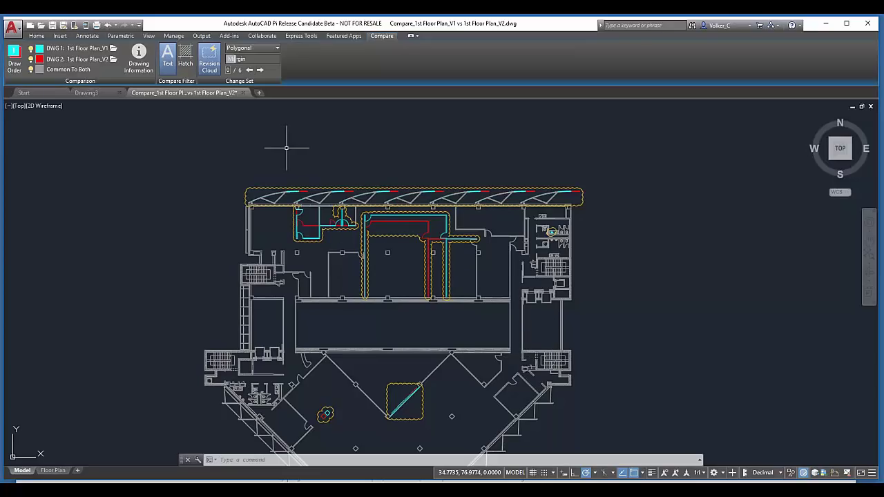
{"action": "left_click", "coordinate": [210, 61]}
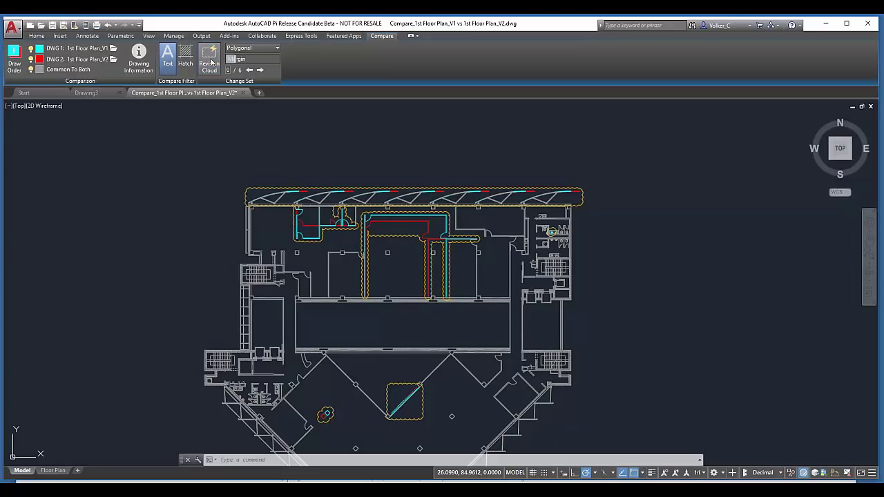
{"action": "left_click", "coordinate": [211, 62]}
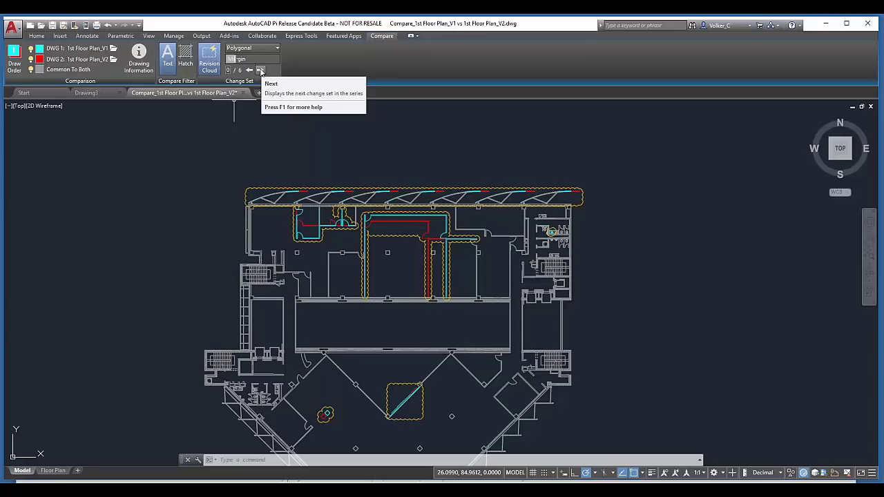
Step through change sets 1/6 to 6/6, wrap back to 1/6, then zoom to extents
{"action": "left_click", "coordinate": [261, 70]}
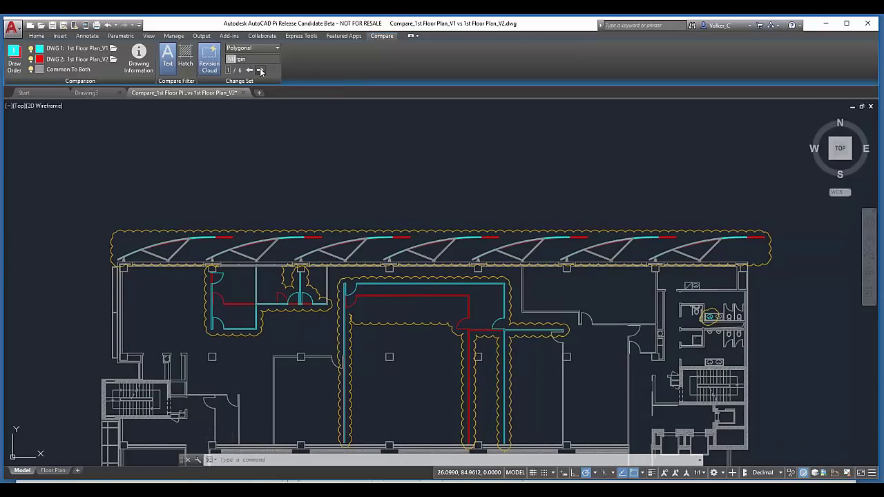
{"action": "left_click", "coordinate": [260, 71]}
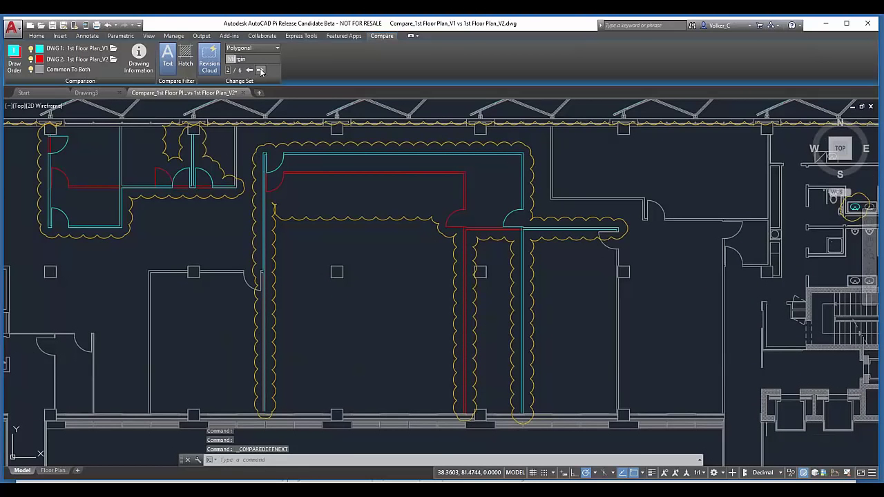
{"action": "left_click", "coordinate": [261, 71]}
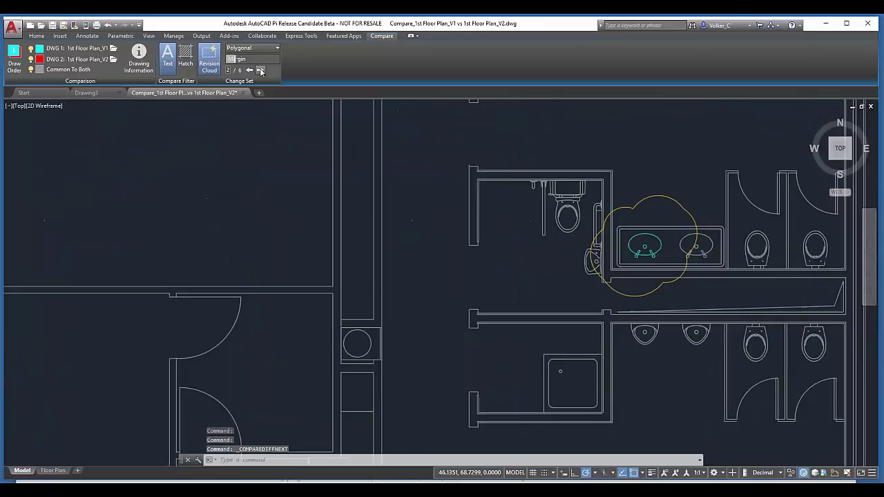
{"action": "left_click", "coordinate": [260, 71]}
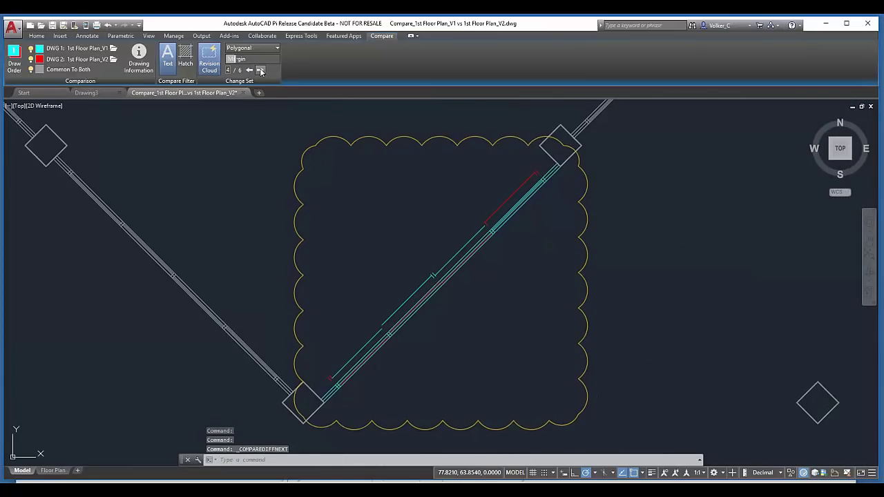
{"action": "left_click", "coordinate": [260, 71]}
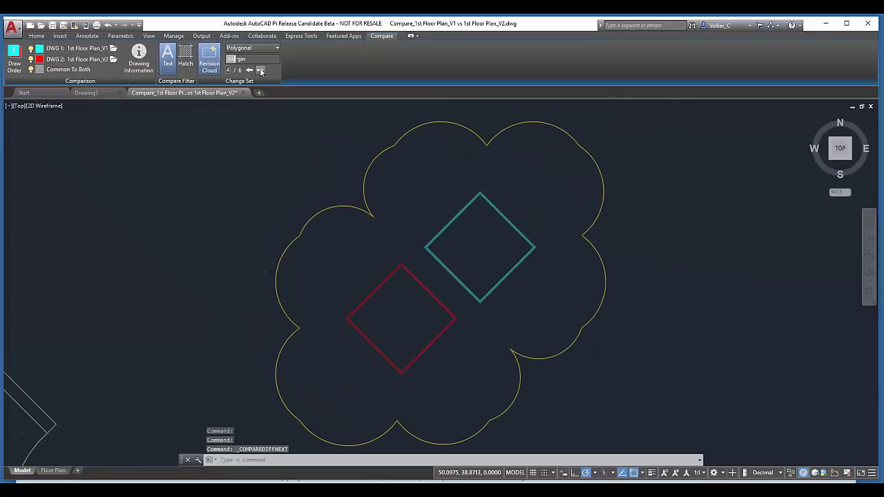
{"action": "left_click", "coordinate": [260, 71]}
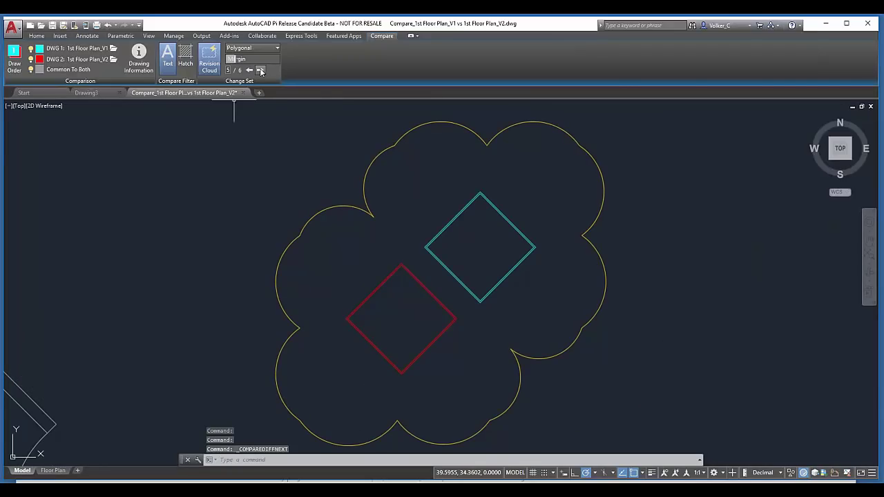
{"action": "left_click", "coordinate": [260, 71]}
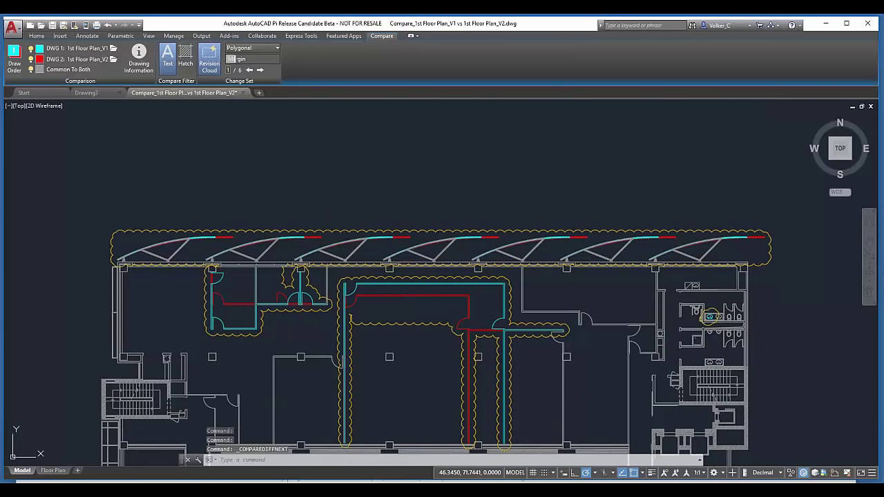
{"action": "middle_click", "coordinate": [615, 216]}
{"action": "middle_click", "coordinate": [615, 216]}
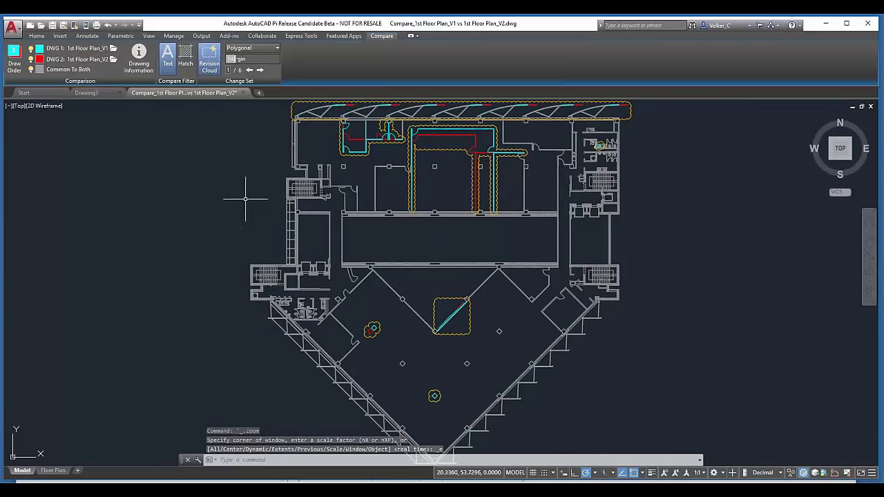
Save over Compare_1st Floor Plan_V1 vs 1st Floor Plan_V2.dwg and select the whole drawing
{"action": "mouse_move", "coordinate": [211, 97]}
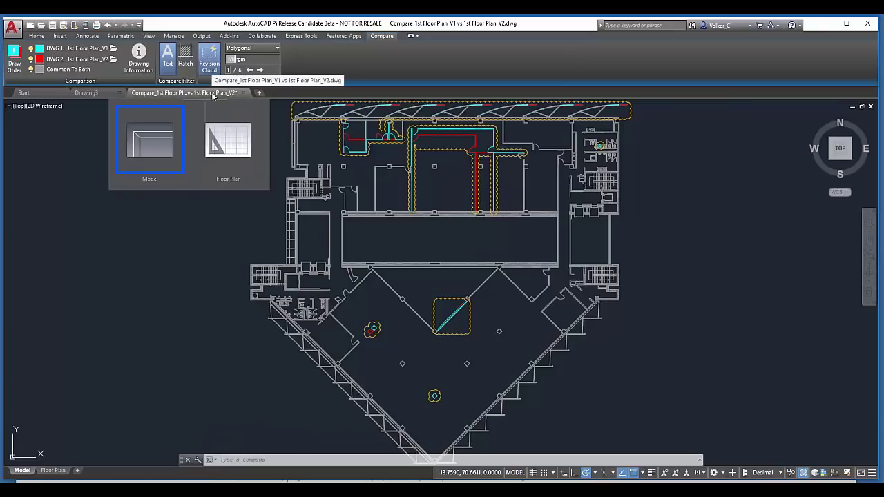
{"action": "left_click", "coordinate": [52, 26]}
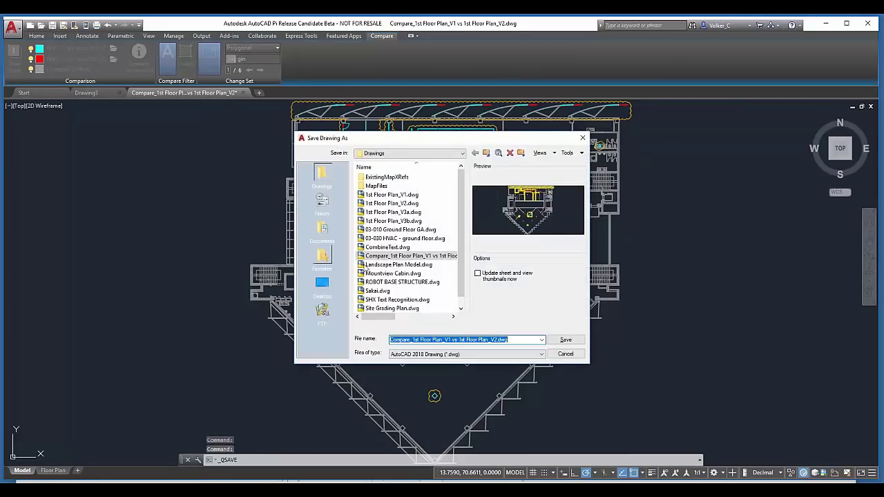
{"action": "left_click", "coordinate": [565, 341]}
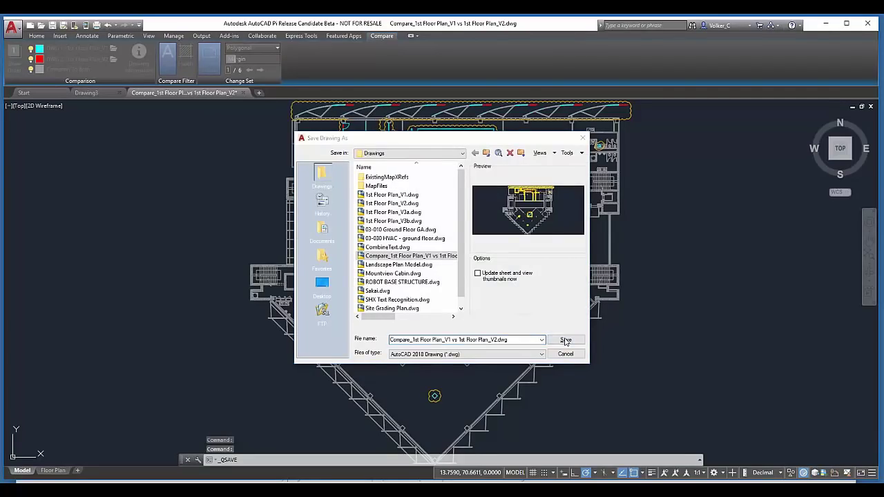
{"action": "left_click", "coordinate": [435, 276]}
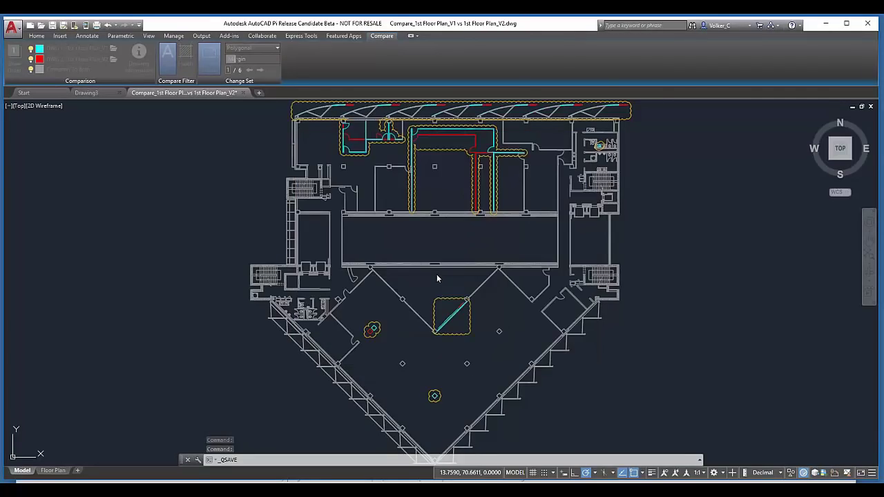
{"action": "left_click", "coordinate": [664, 275]}
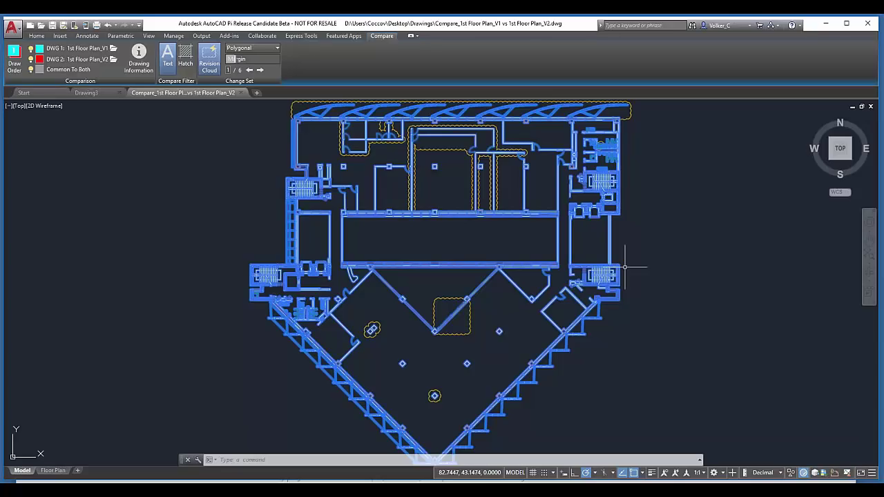
Explode the selected comparison drawing with X, then close its document tab
{"action": "type", "text": "x"}
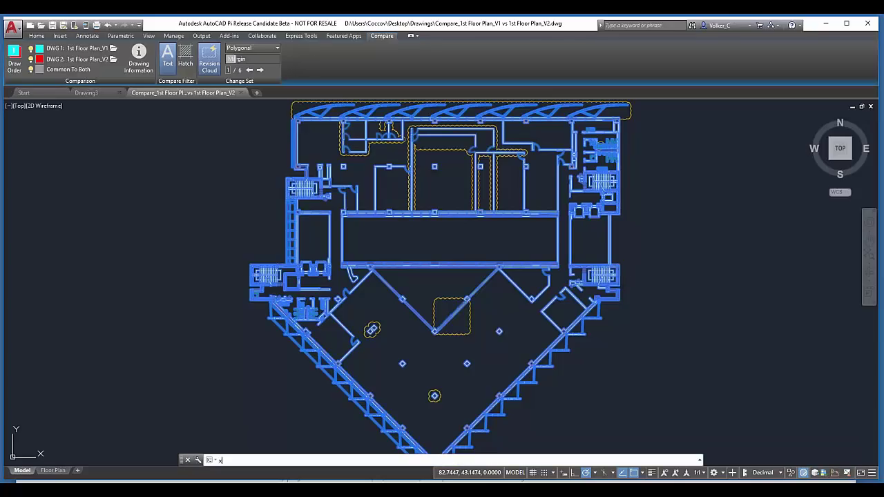
{"action": "key", "text": "Return"}
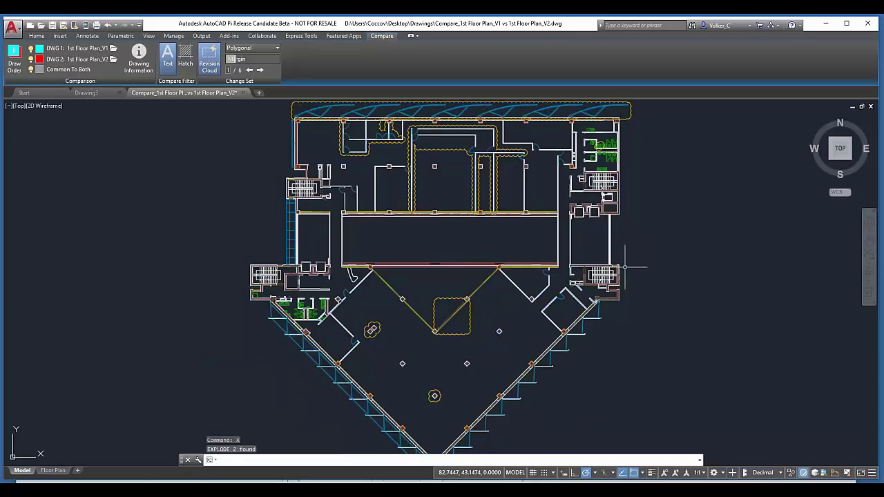
{"action": "scroll", "coordinate": [580, 276], "scroll_direction": "up", "scroll_amount": 5}
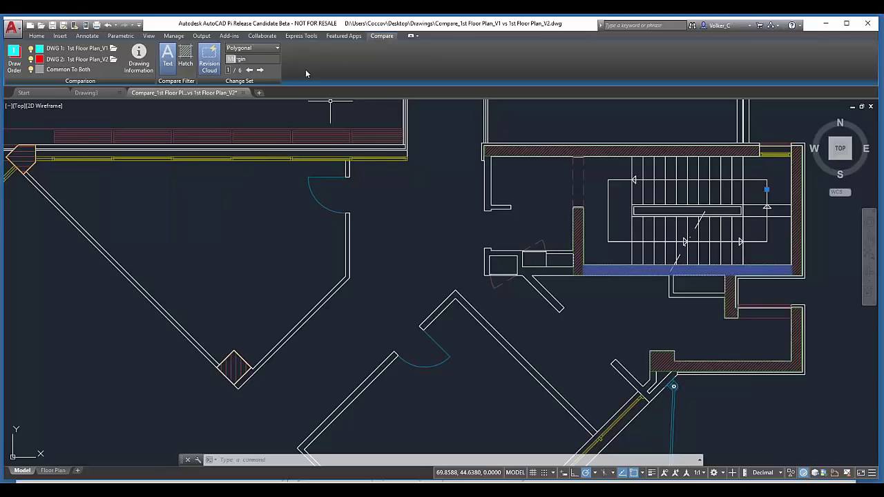
{"action": "left_click", "coordinate": [243, 93]}
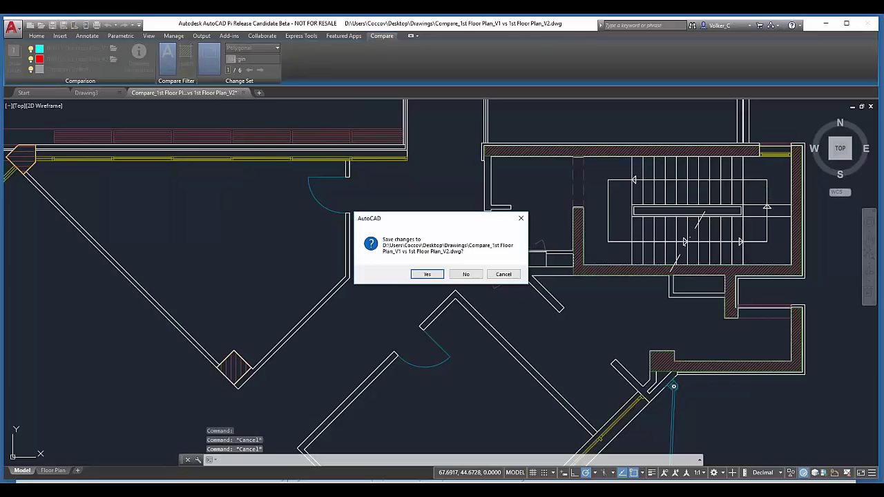
Close the comparison drawing without saving the exploded changes, leaving Drawing3 showing
{"action": "left_click", "coordinate": [465, 274]}
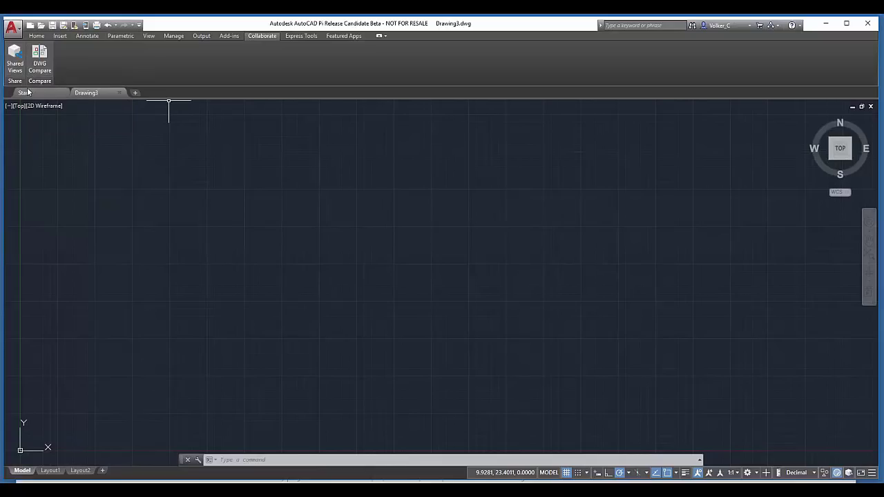
Open Mountview Cabin.dwg, ignore the lost sheet set association, and fit the FLOOR PLANS sheet in view
{"action": "left_click", "coordinate": [43, 25]}
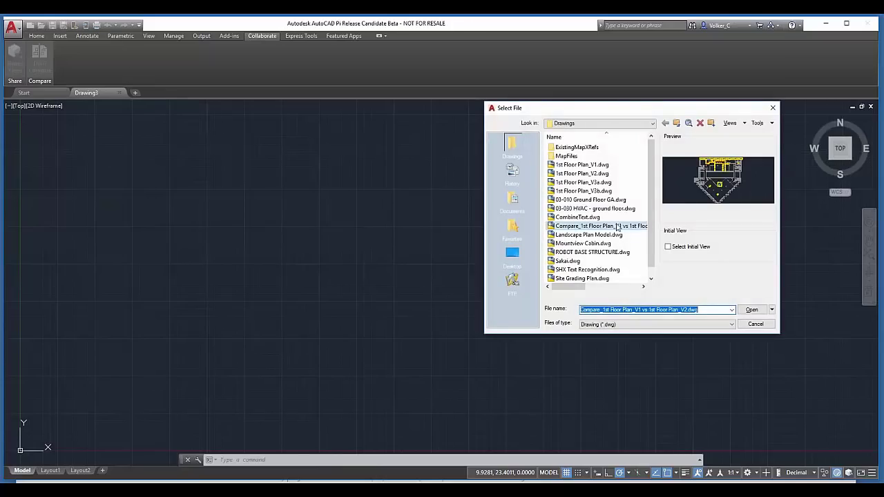
{"action": "double_click", "coordinate": [597, 243]}
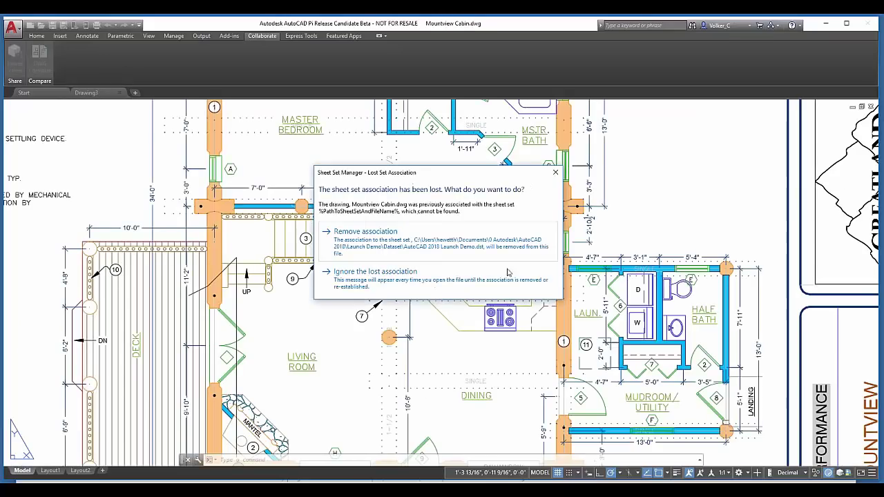
{"action": "left_click", "coordinate": [439, 282]}
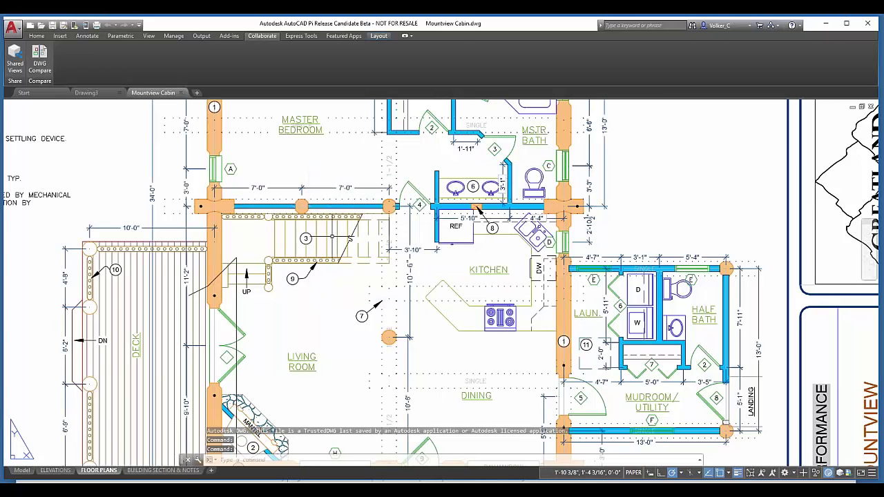
{"action": "scroll", "coordinate": [332, 236], "scroll_direction": "down", "scroll_amount": 8}
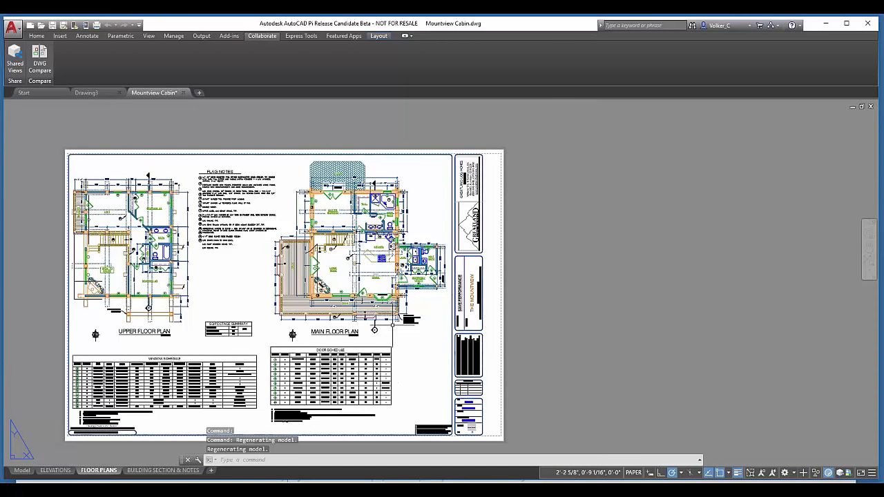
{"action": "middle_click_drag", "start_coordinate": [392, 323], "coordinate": [457, 293]}
{"action": "scroll", "coordinate": [370, 309], "scroll_direction": "up", "scroll_amount": 3}
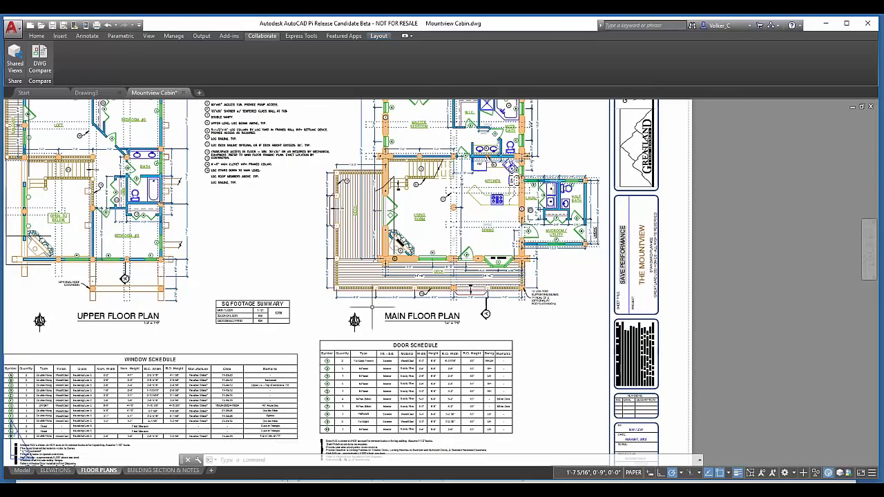
{"action": "middle_click", "coordinate": [371, 308]}
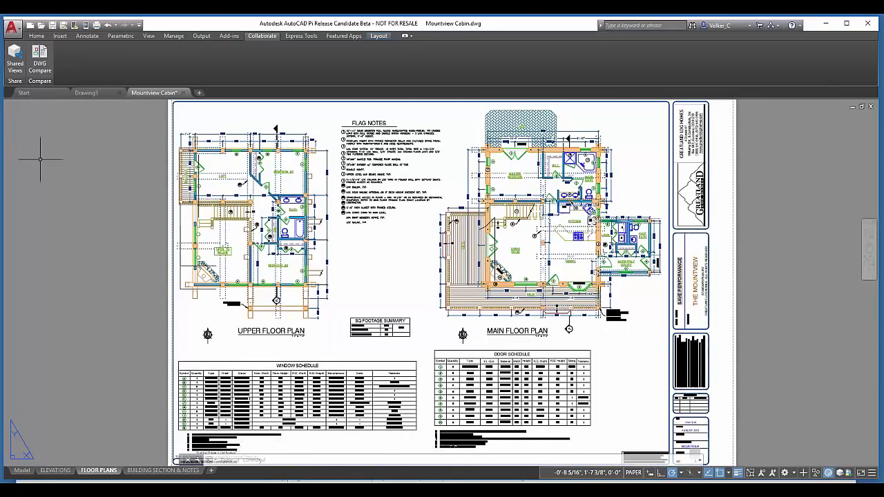
Open the Shared Views palette and start a New Shared View for Mountview Cabin
{"action": "left_click", "coordinate": [13, 62]}
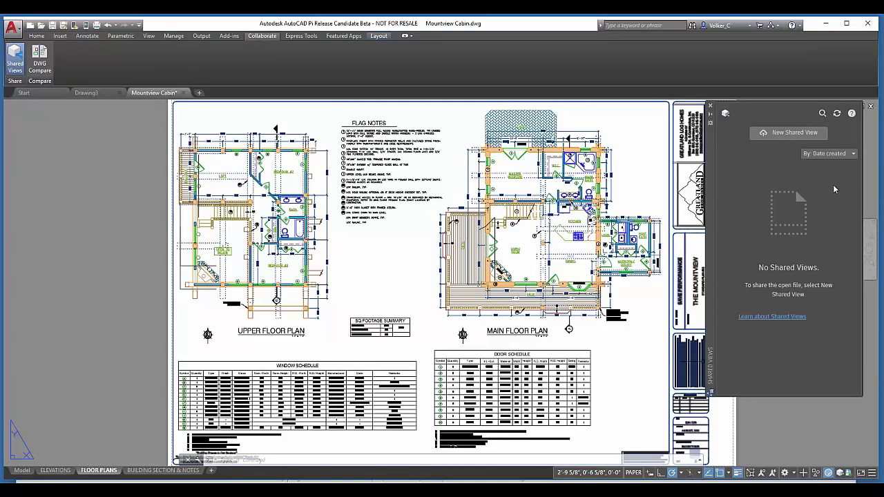
{"action": "left_click", "coordinate": [794, 136]}
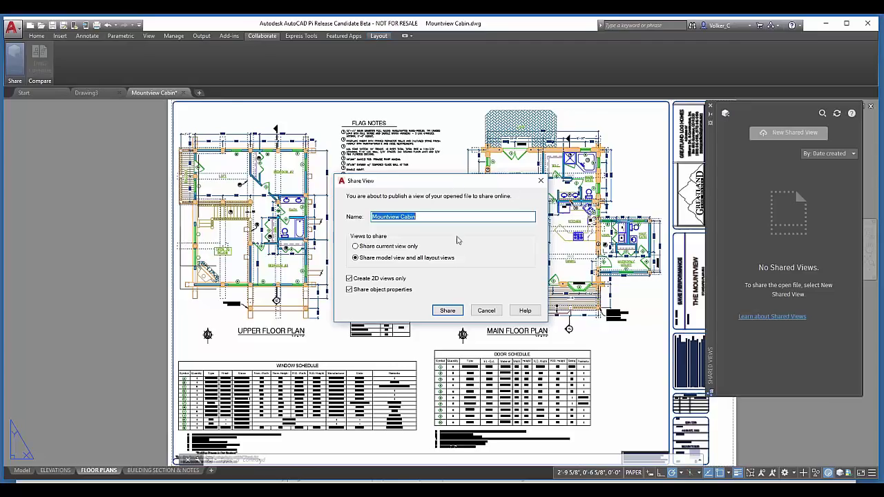
Share the model and all layout views as 2D, proceeding until the upload completes
{"action": "left_click", "coordinate": [455, 312]}
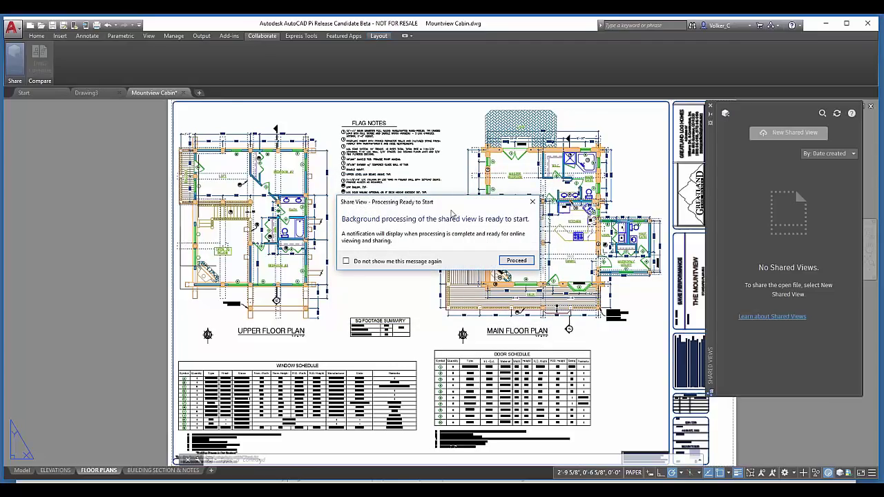
{"action": "left_click", "coordinate": [514, 261]}
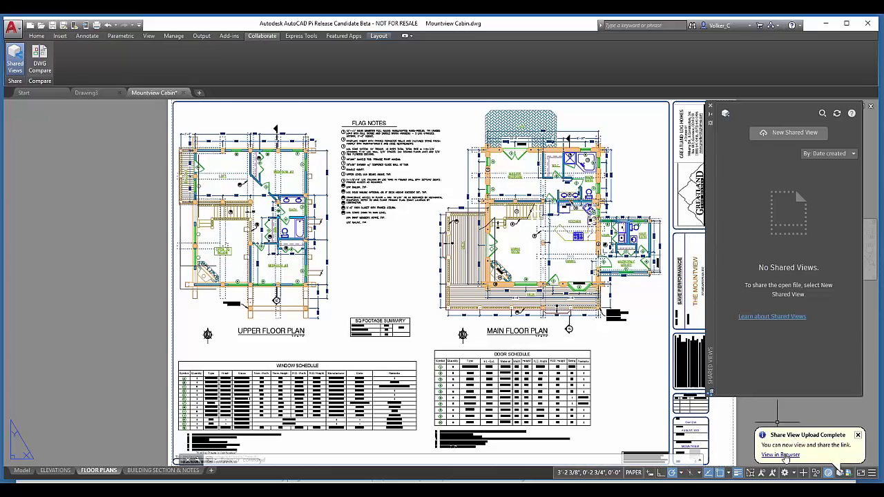
Open the shared view in a maximized browser and display the 2D ELEVATIONS sheet
{"action": "left_click", "coordinate": [784, 456]}
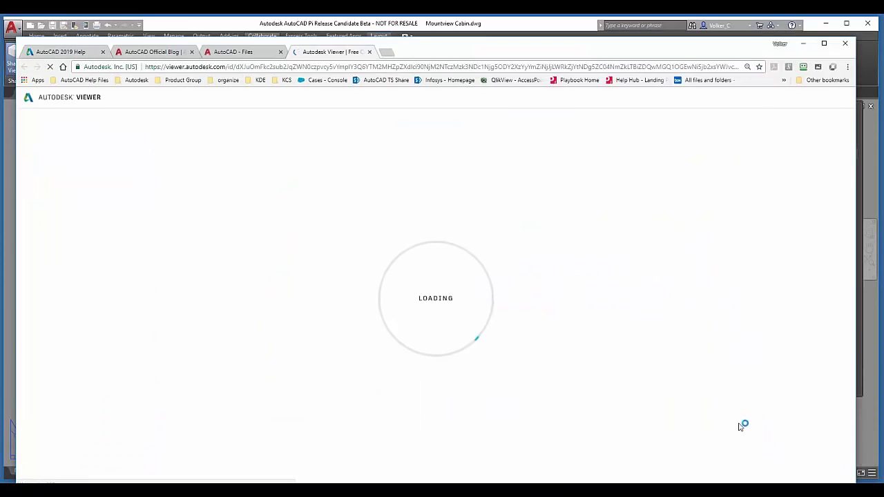
{"action": "double_click", "coordinate": [560, 45]}
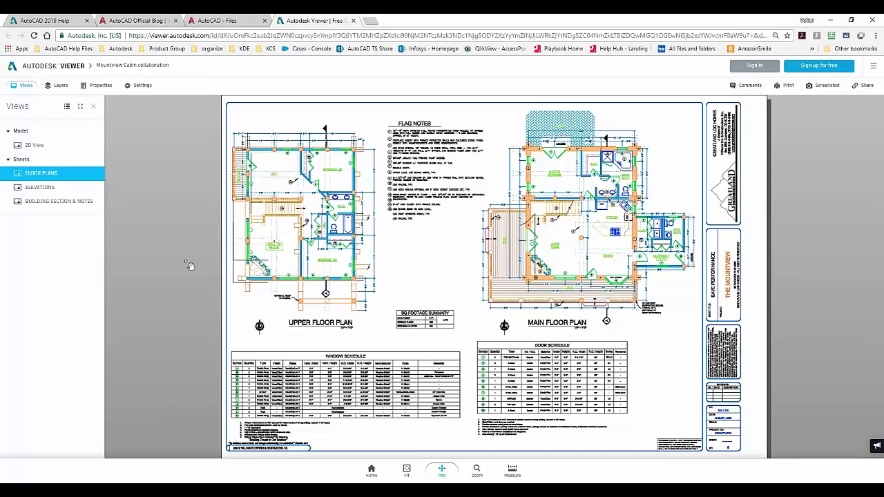
{"action": "left_click", "coordinate": [54, 146]}
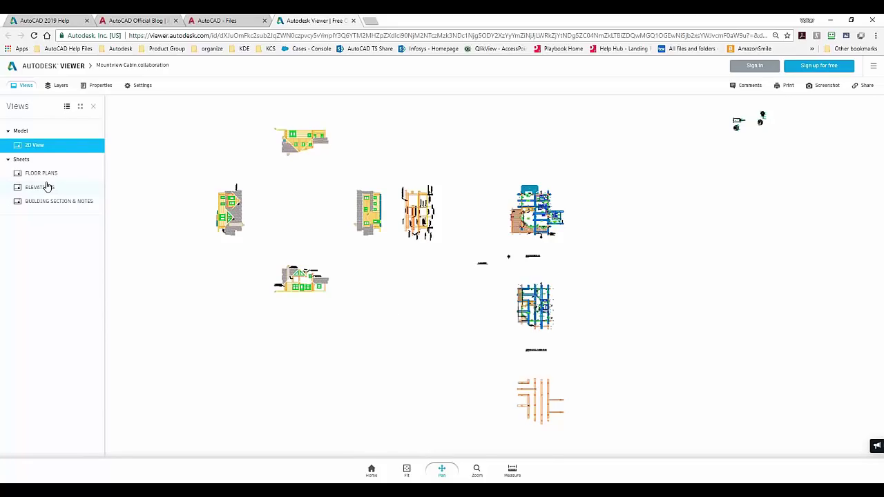
{"action": "left_click", "coordinate": [47, 187]}
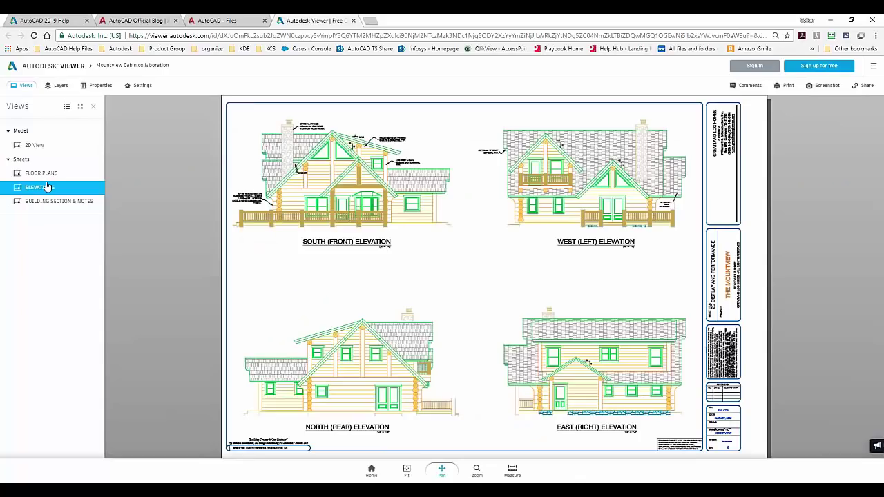
{"action": "left_click", "coordinate": [82, 107]}
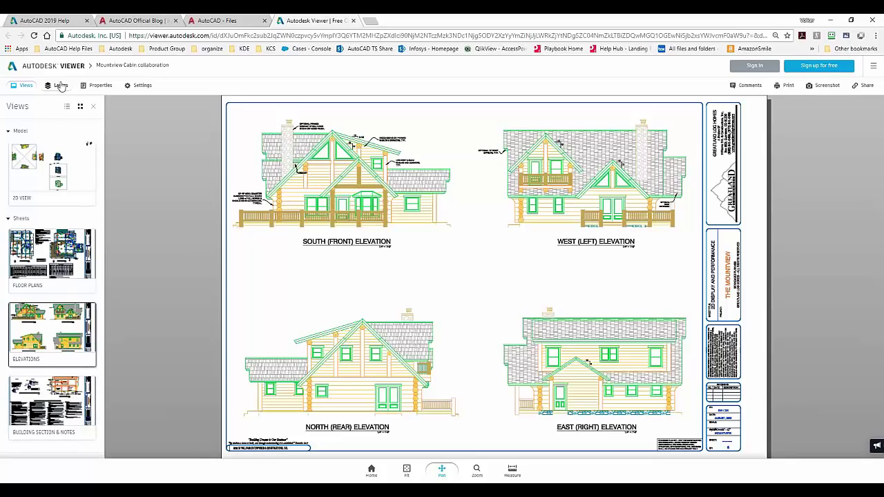
{"action": "left_click", "coordinate": [93, 107]}
Toggle the WINDOW, STAIRS and Roof Line layers, then turn all layers on and close the list
{"action": "left_click", "coordinate": [57, 86]}
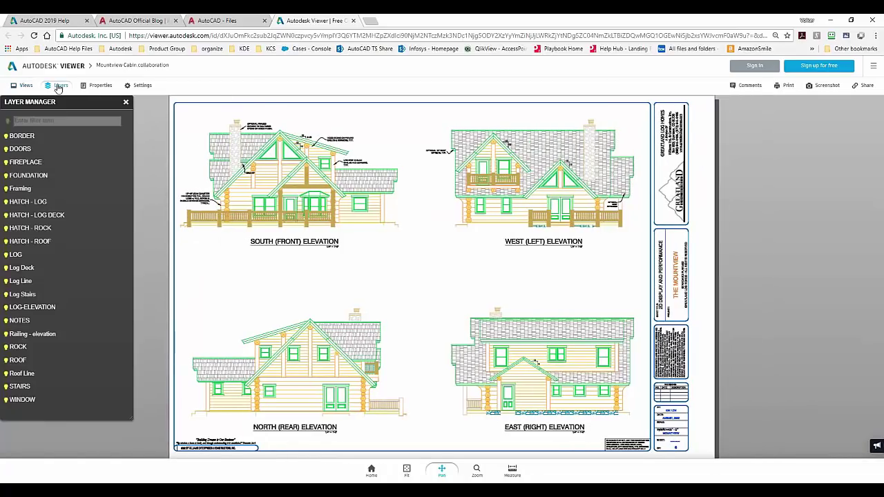
{"action": "left_click", "coordinate": [5, 401]}
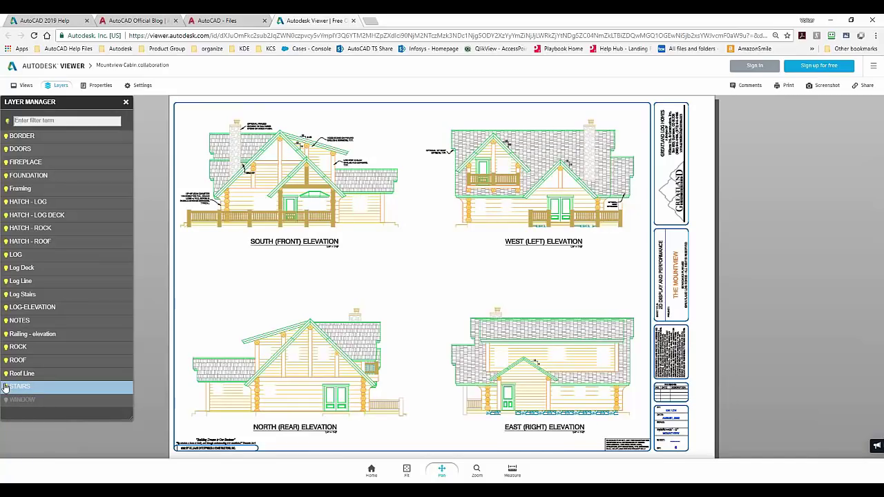
{"action": "left_click", "coordinate": [5, 387]}
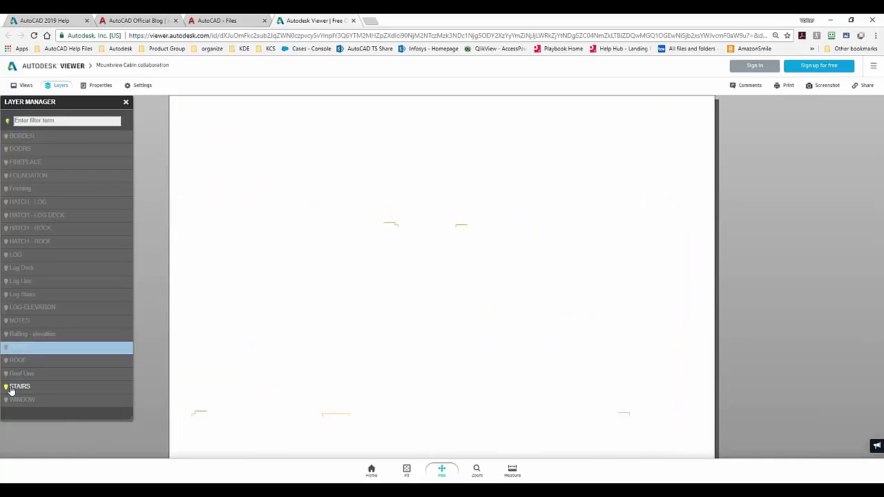
{"action": "left_click", "coordinate": [7, 374]}
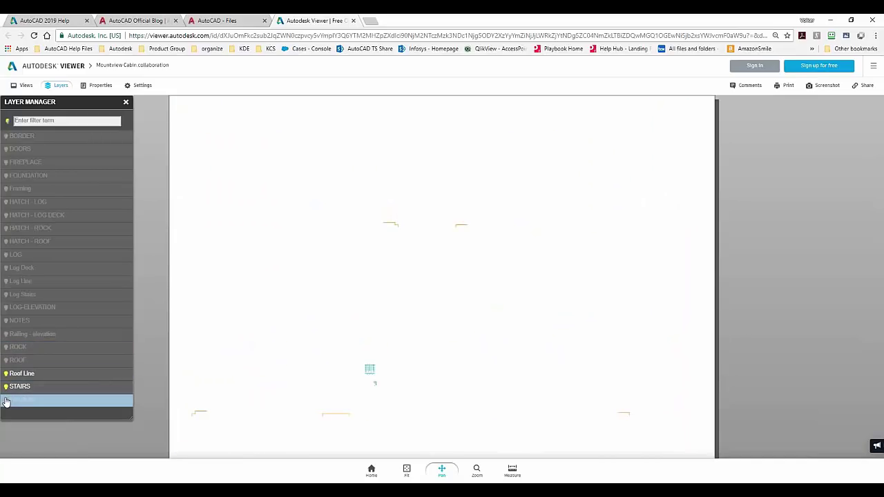
{"action": "left_click", "coordinate": [6, 399]}
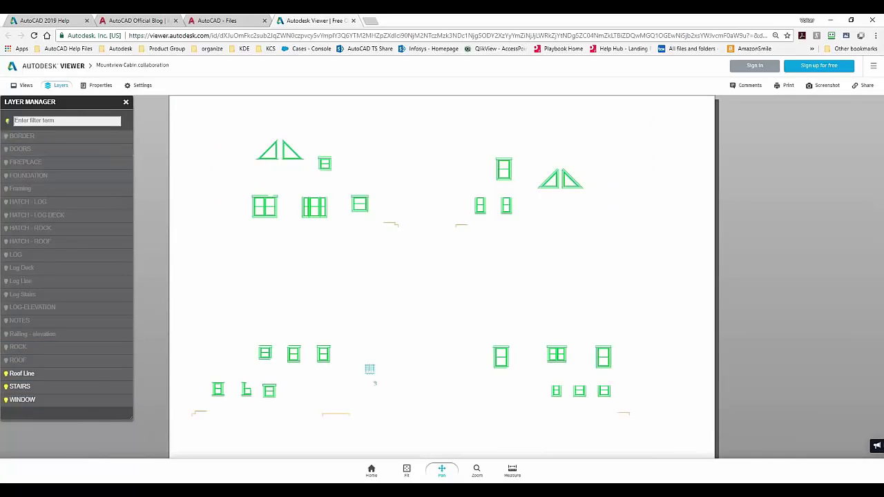
{"action": "left_click", "coordinate": [8, 121]}
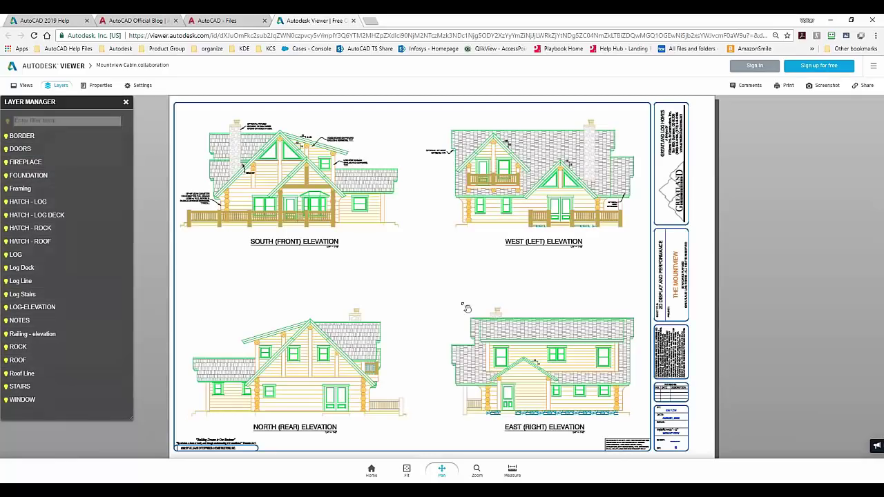
{"action": "left_click", "coordinate": [125, 103]}
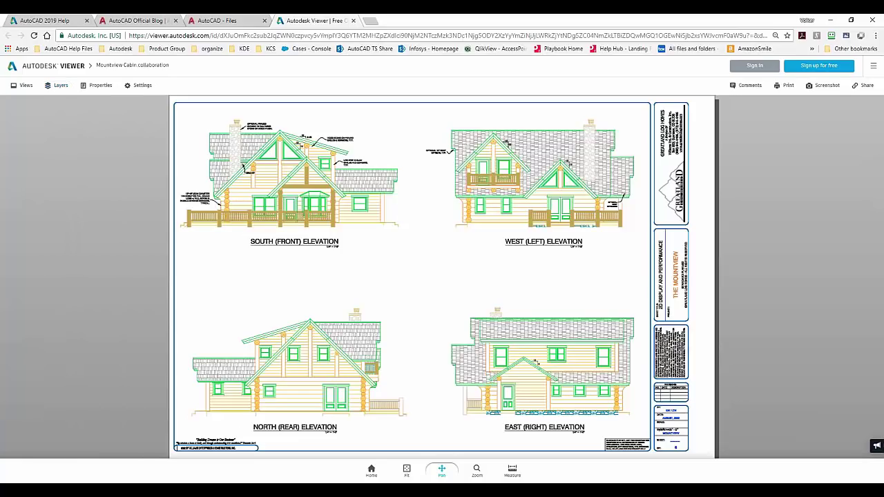
Inspect the properties of the HATCH - LOG hatch on the South (Front) elevation, then close them
{"action": "left_click", "coordinate": [96, 87]}
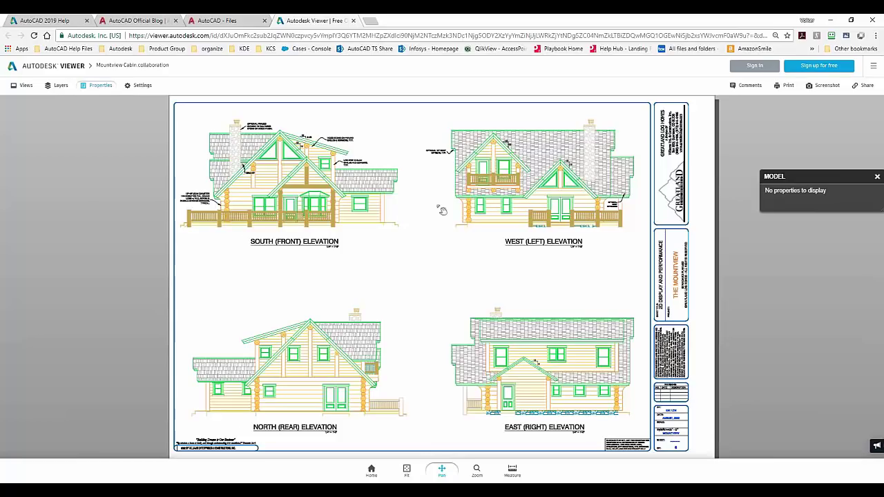
{"action": "left_click_drag", "start_coordinate": [803, 176], "coordinate": [780, 185]}
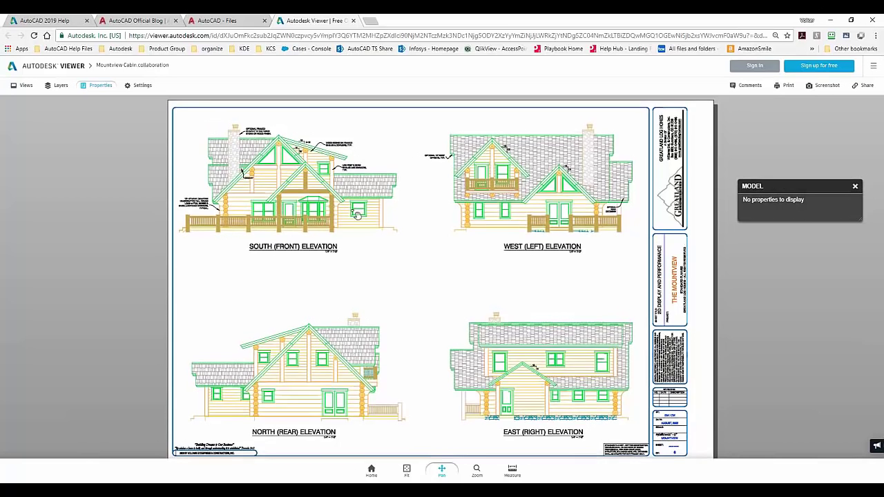
{"action": "double_click", "coordinate": [350, 219]}
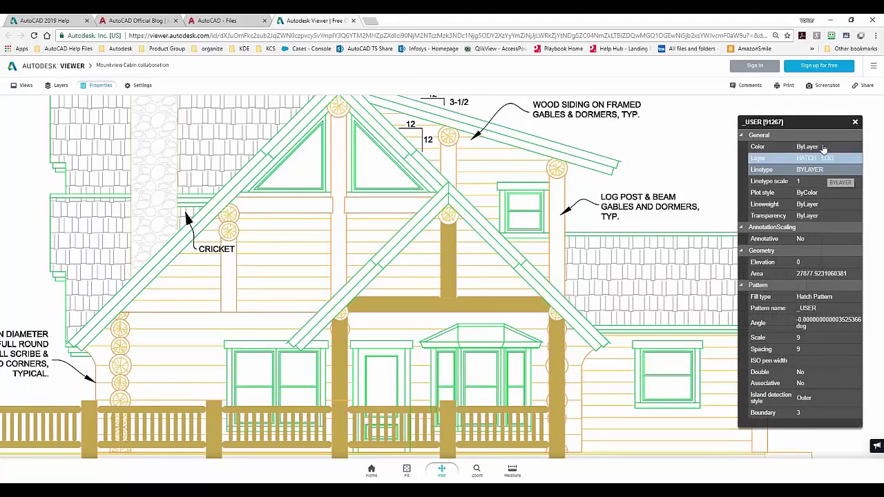
{"action": "left_click_drag", "start_coordinate": [814, 127], "coordinate": [812, 106]}
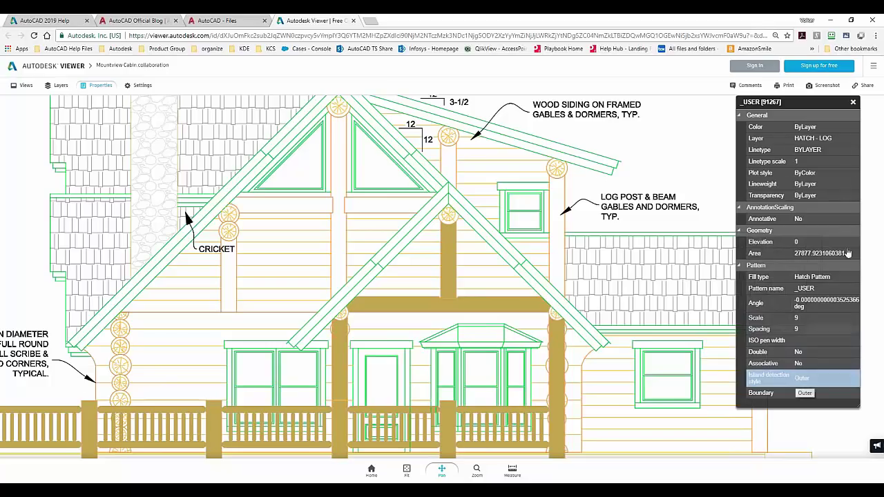
{"action": "left_click", "coordinate": [853, 103]}
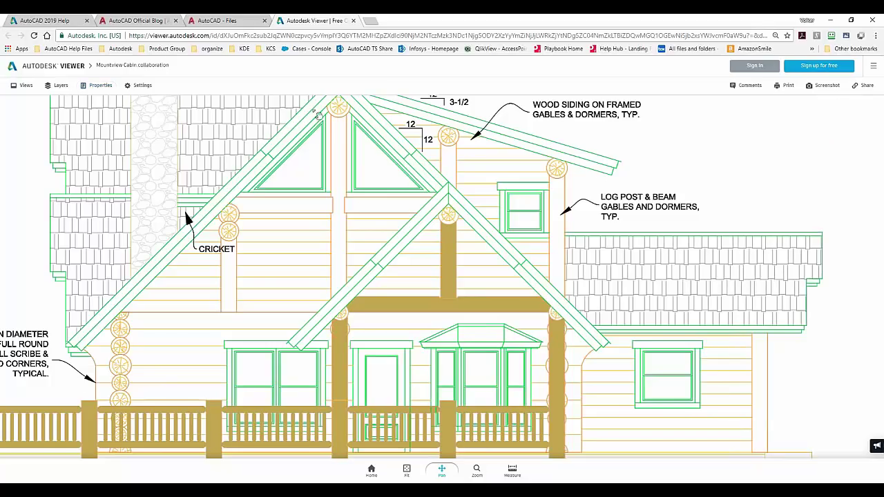
Enable Reverse mouse zoom direction and review the Performance and appearance options in Settings
{"action": "left_click", "coordinate": [143, 87]}
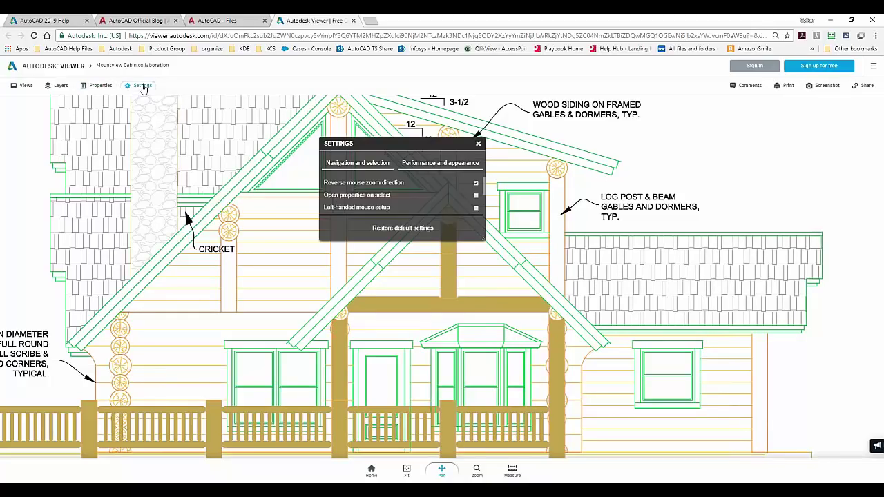
{"action": "left_click", "coordinate": [475, 183]}
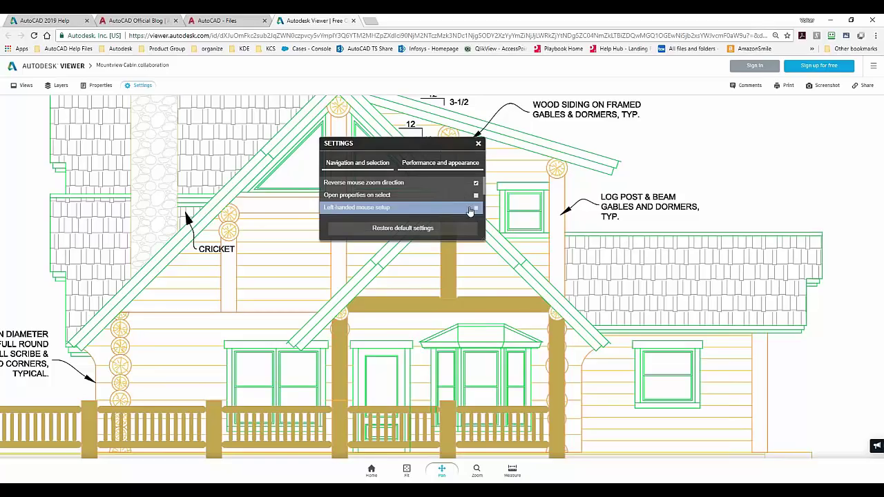
{"action": "left_click", "coordinate": [430, 165]}
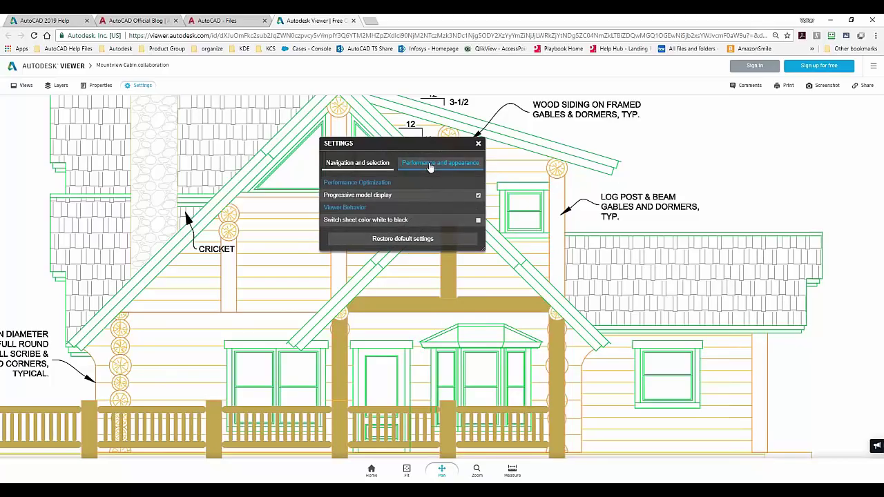
{"action": "left_click", "coordinate": [478, 143]}
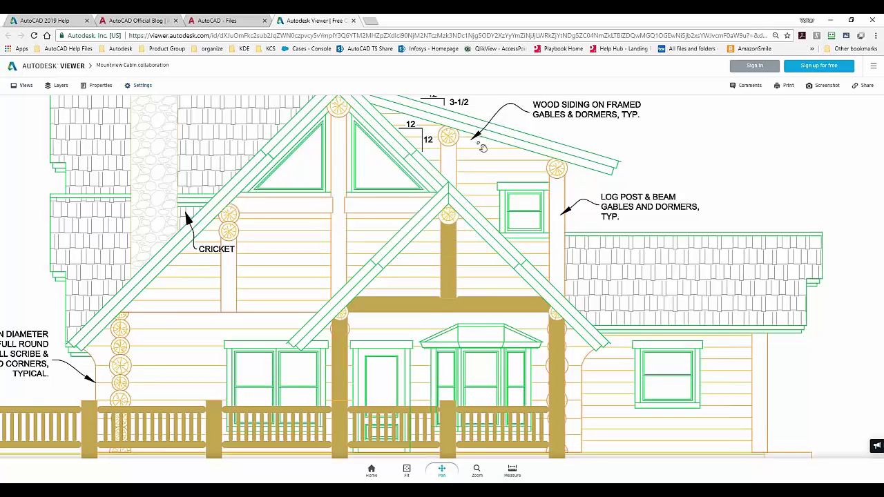
Dismiss the password prompt and post the comment 'This is so cool' on the drawing
{"action": "left_click", "coordinate": [743, 87]}
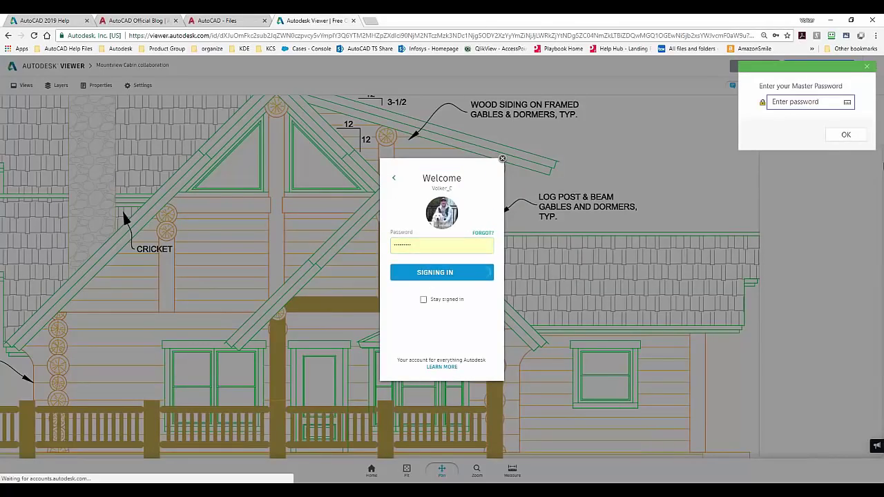
{"action": "left_click", "coordinate": [867, 68]}
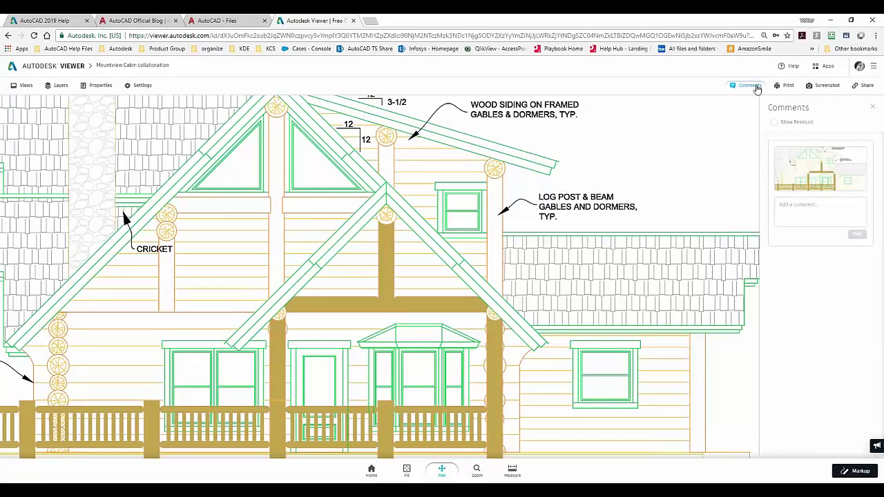
{"action": "left_click", "coordinate": [803, 206]}
{"action": "type", "text": "This is so cool!"}
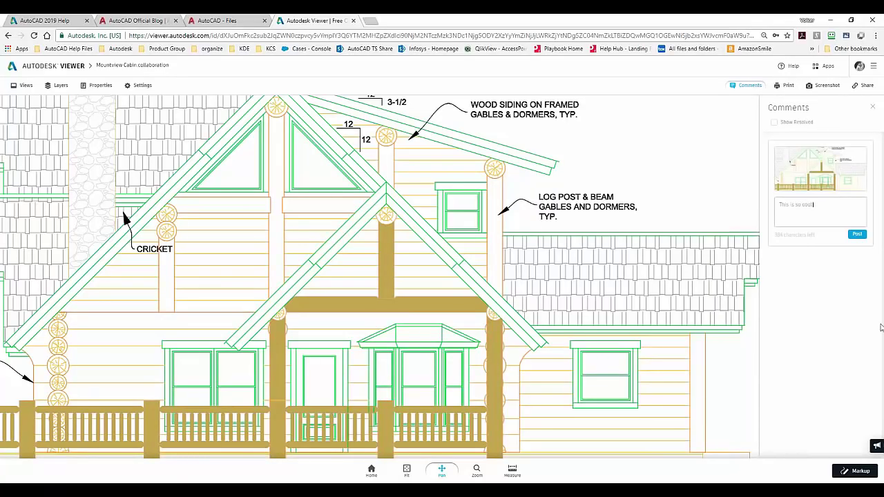
{"action": "left_click", "coordinate": [856, 234]}
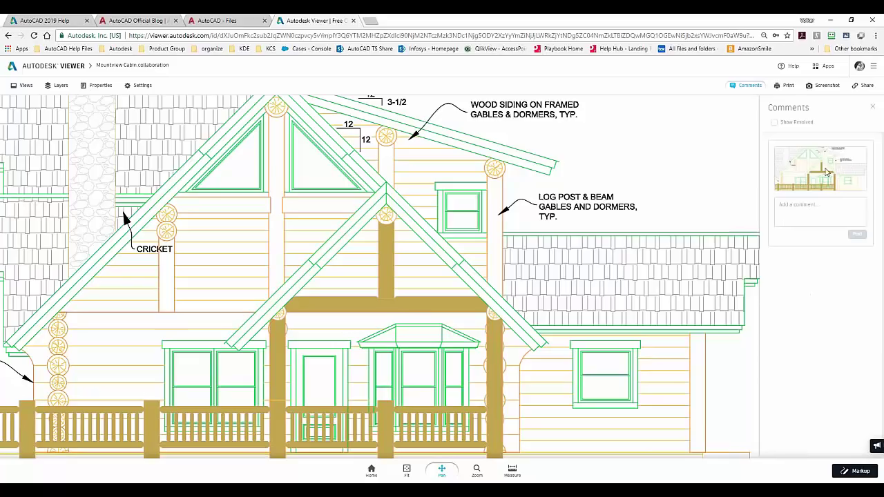
Preview printing the current view, then cancel the Chrome print dialog
{"action": "left_click", "coordinate": [785, 87]}
{"action": "left_click", "coordinate": [821, 183]}
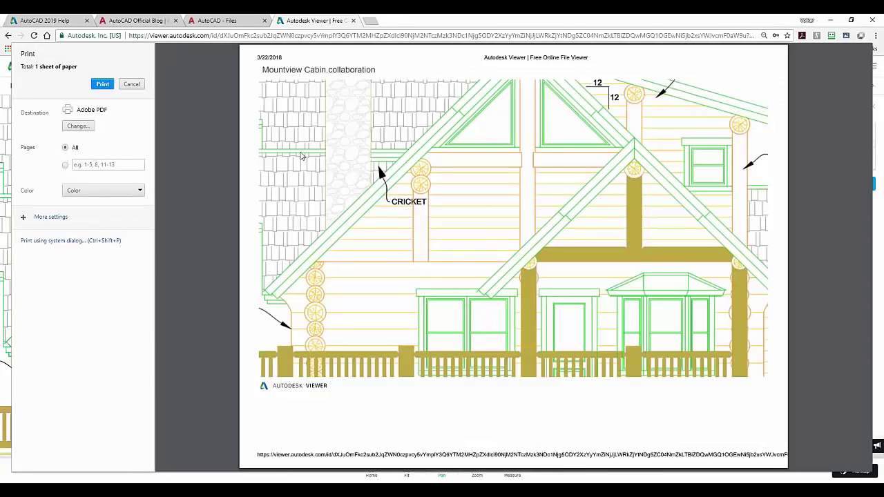
{"action": "left_click", "coordinate": [131, 83]}
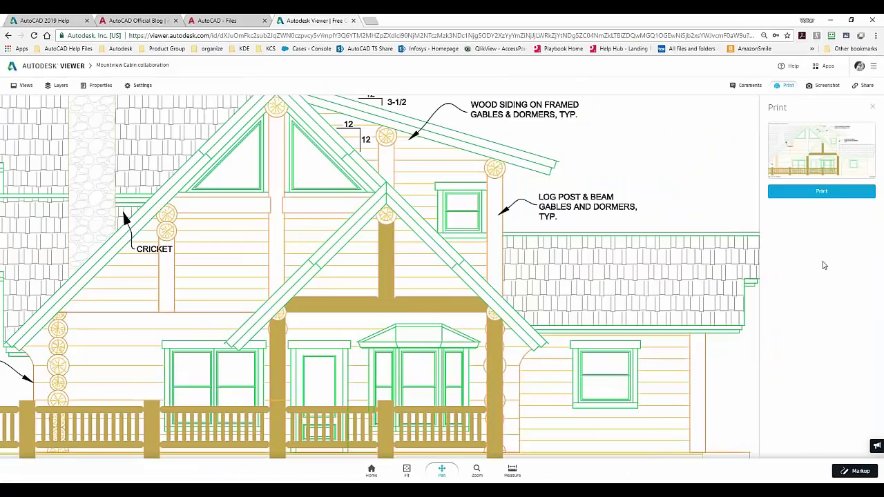
Check the screenshot option, get the 30-day shareable link, and fit all four elevations in view
{"action": "left_click", "coordinate": [829, 88]}
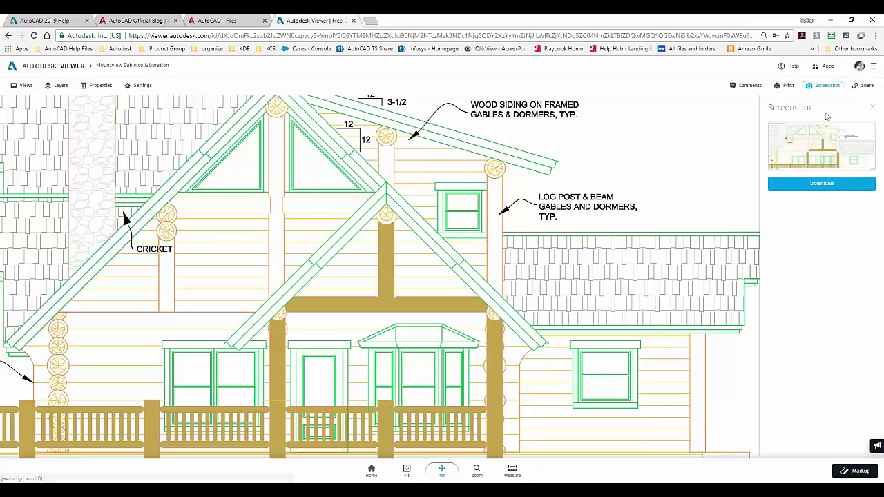
{"action": "left_click", "coordinate": [857, 86]}
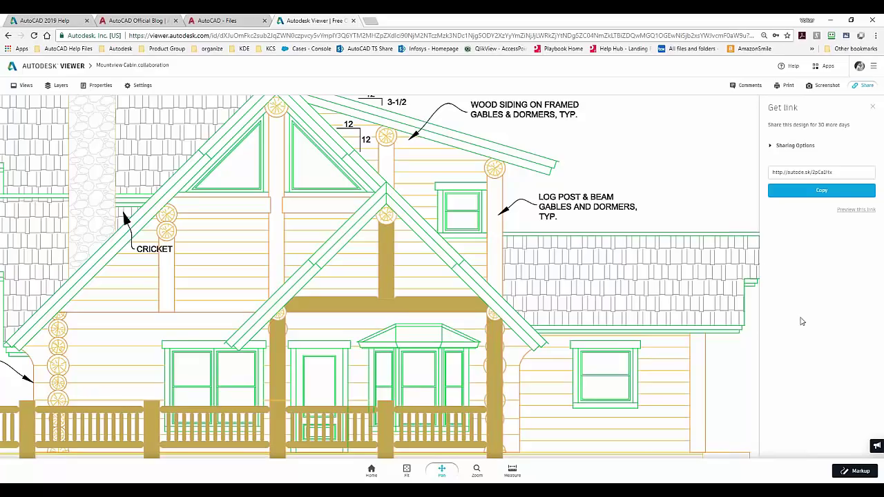
{"action": "left_click", "coordinate": [406, 472]}
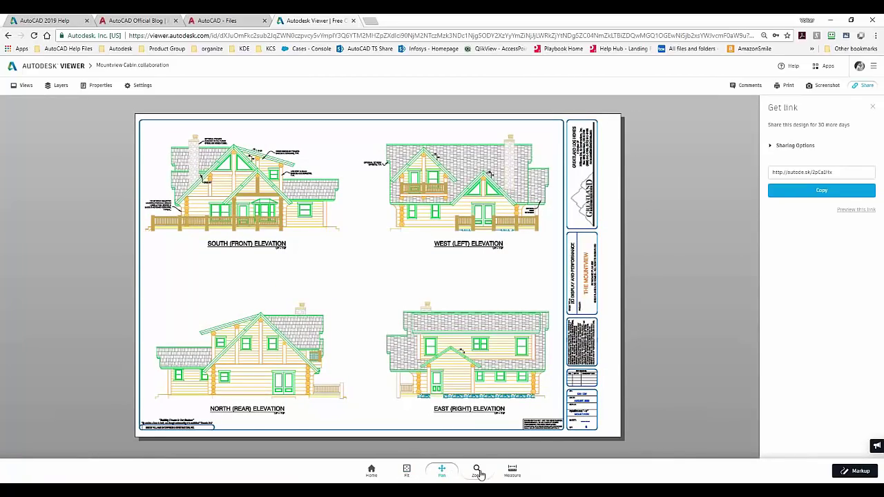
Measure the distance from the roof's top-left corner to the chimney edge
{"action": "left_click", "coordinate": [511, 473]}
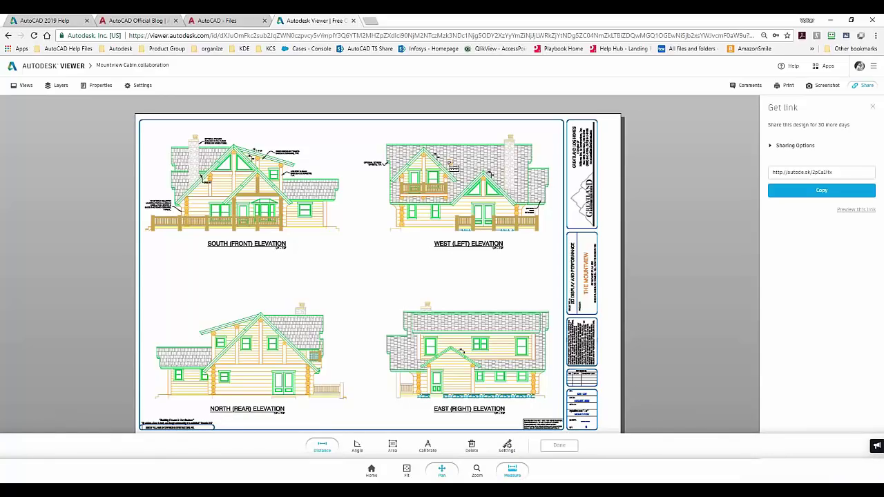
{"action": "scroll", "coordinate": [450, 167], "scroll_direction": "up", "scroll_amount": 5}
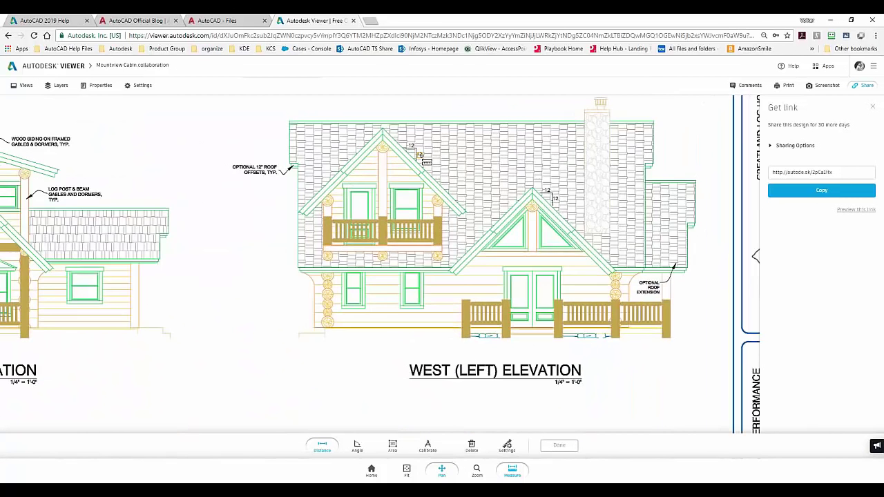
{"action": "scroll", "coordinate": [425, 159], "scroll_direction": "up", "scroll_amount": 1}
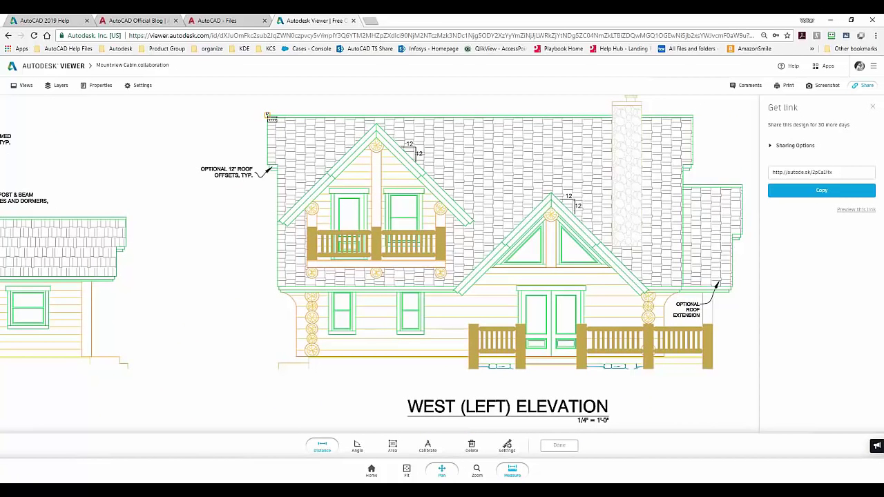
{"action": "left_click", "coordinate": [269, 118]}
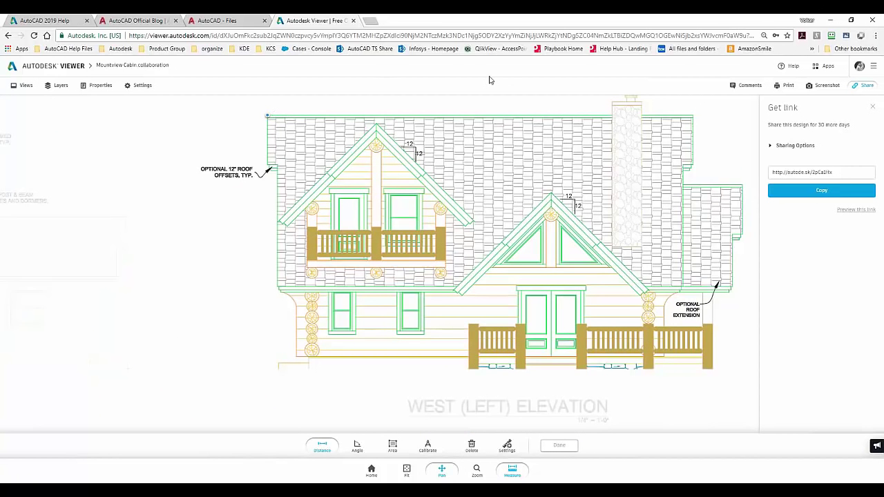
{"action": "left_click", "coordinate": [612, 114]}
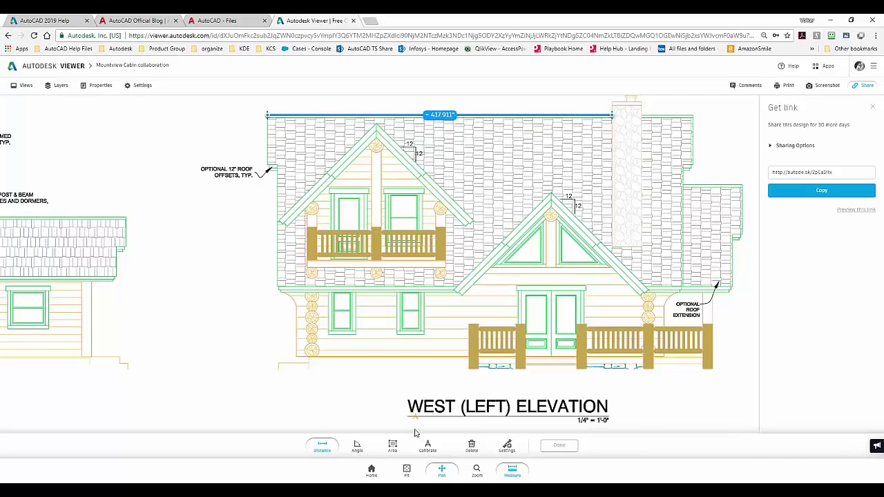
Measure the roof angle from the right eave through the apex to the left eave
{"action": "left_click", "coordinate": [356, 446]}
{"action": "left_click", "coordinate": [474, 222]}
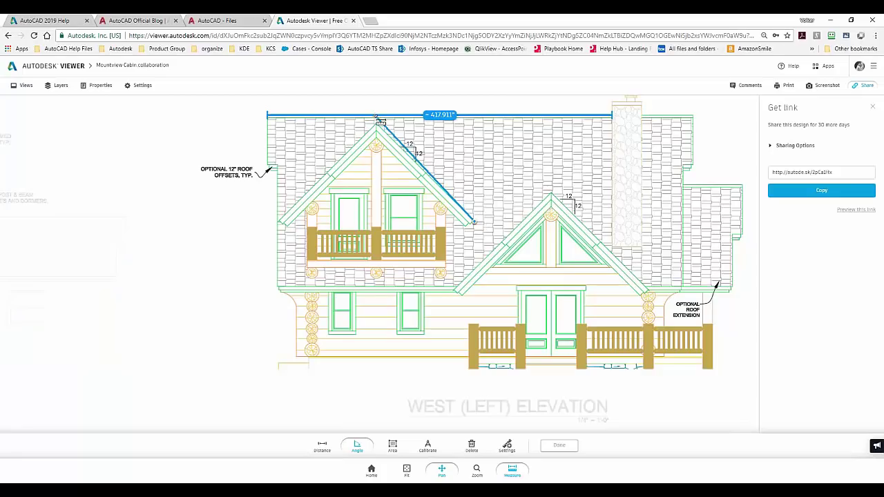
{"action": "left_click", "coordinate": [375, 124]}
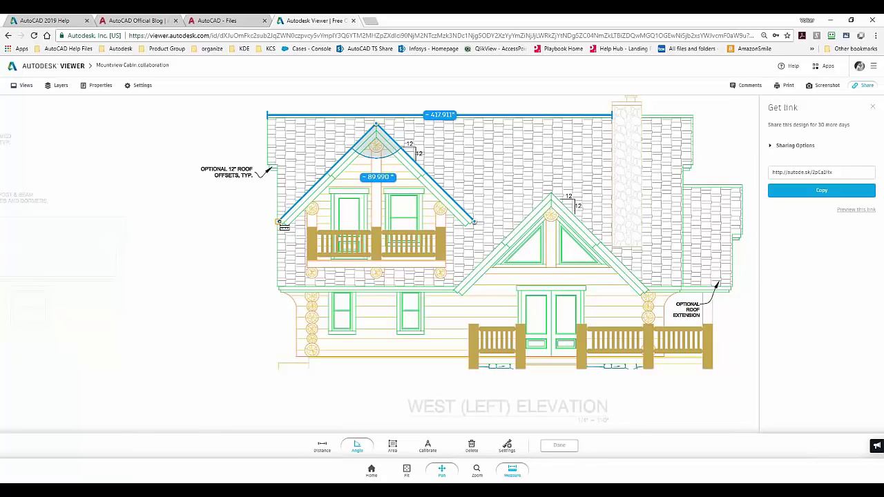
{"action": "left_click", "coordinate": [279, 222]}
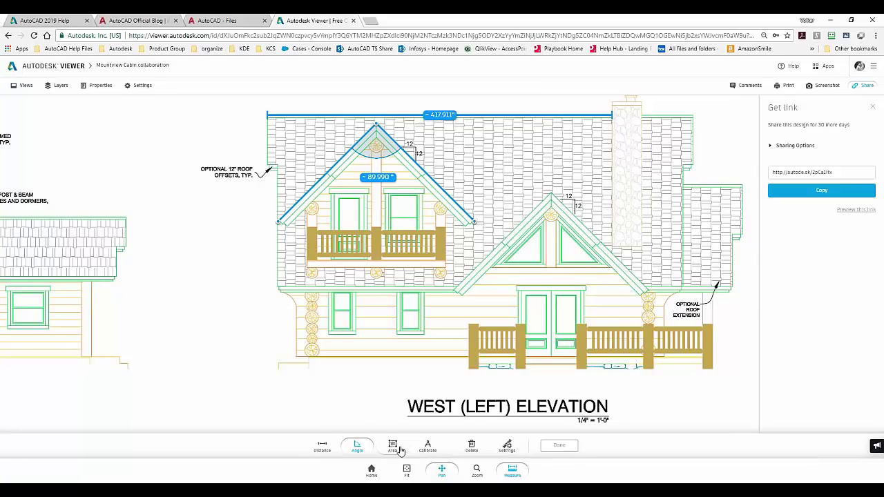
Clear the measurements, confirm decimal inches at 0.001 precision, and exit Measure
{"action": "left_click", "coordinate": [434, 447]}
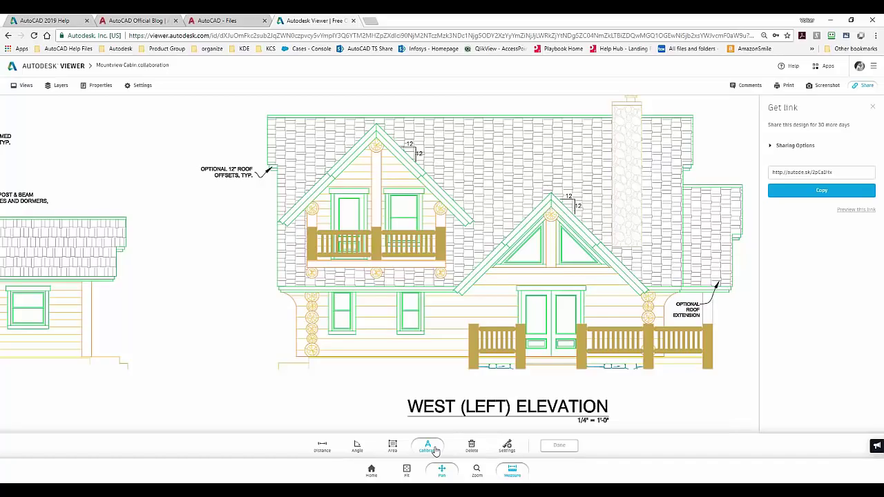
{"action": "left_click", "coordinate": [507, 447]}
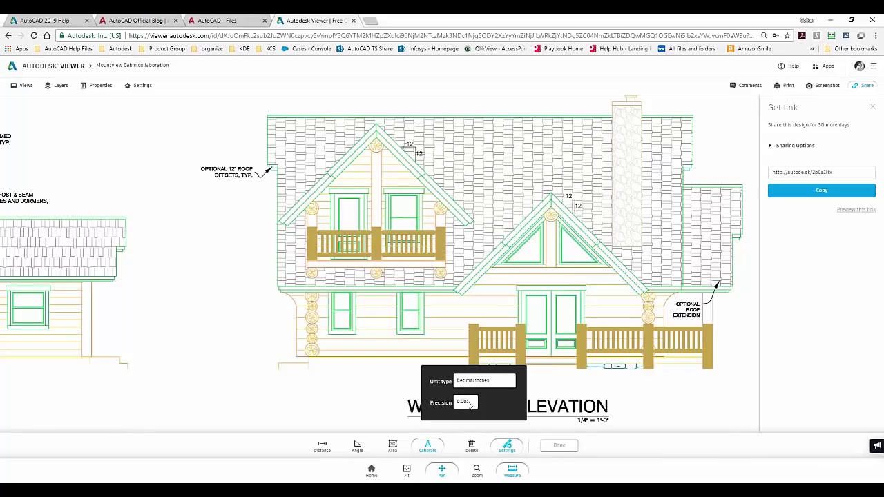
{"action": "left_click", "coordinate": [561, 447]}
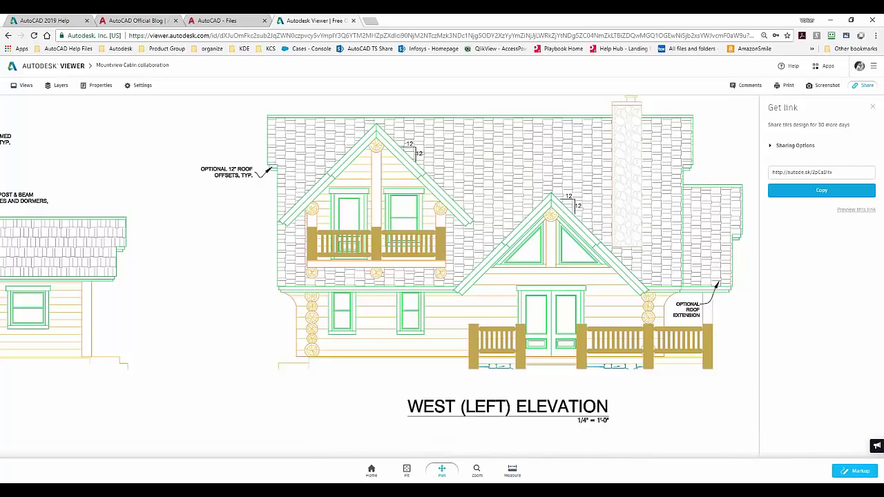
Draw red freehand pencil strokes to the left of the house
{"action": "left_click", "coordinate": [860, 472]}
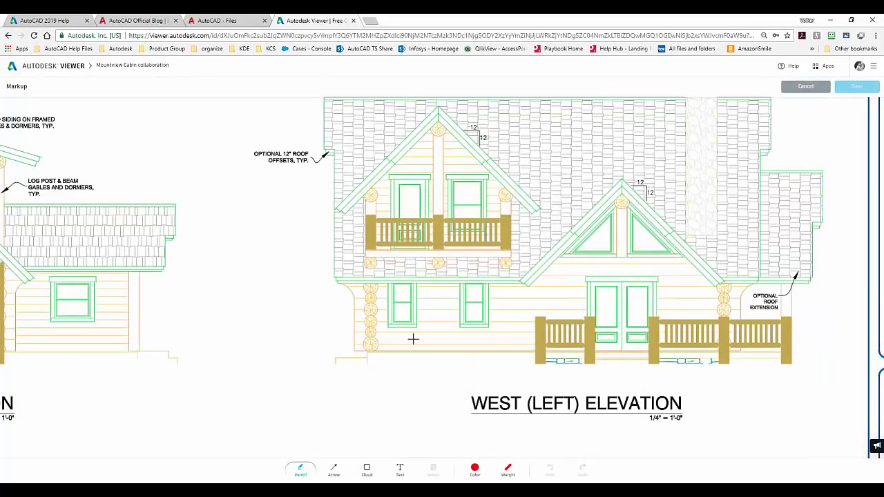
{"action": "mouse_move", "coordinate": [185, 312]}
{"action": "left_mouse_down"}
{"action": "mouse_move", "coordinate": [193, 335]}
{"action": "mouse_move", "coordinate": [254, 303]}
{"action": "mouse_move", "coordinate": [318, 298]}
{"action": "left_mouse_up"}
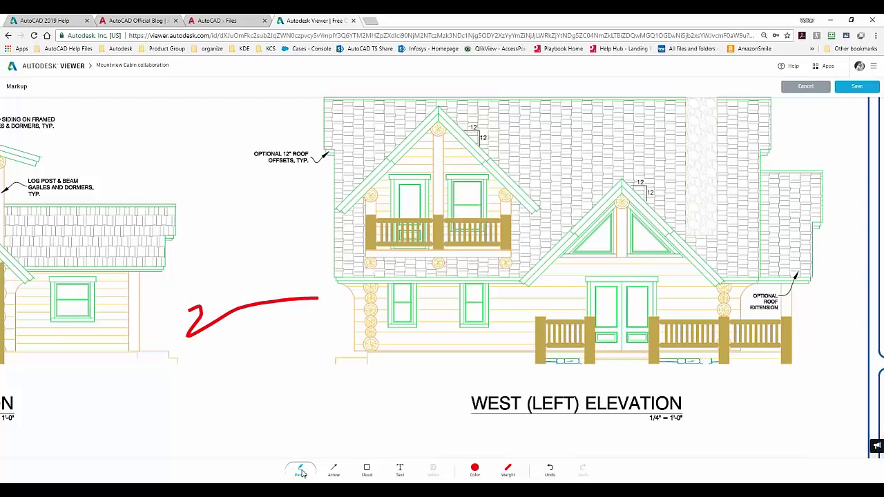
{"action": "left_click_drag", "start_coordinate": [228, 336], "coordinate": [228, 331]}
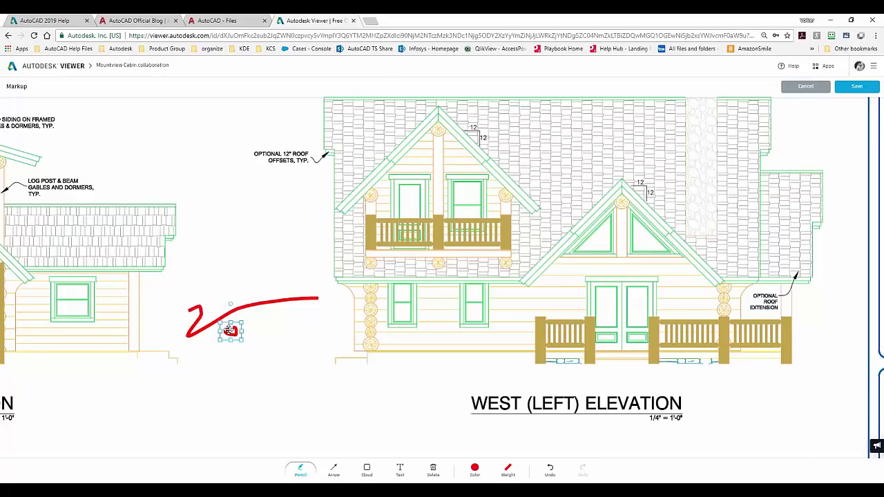
{"action": "left_click", "coordinate": [269, 358]}
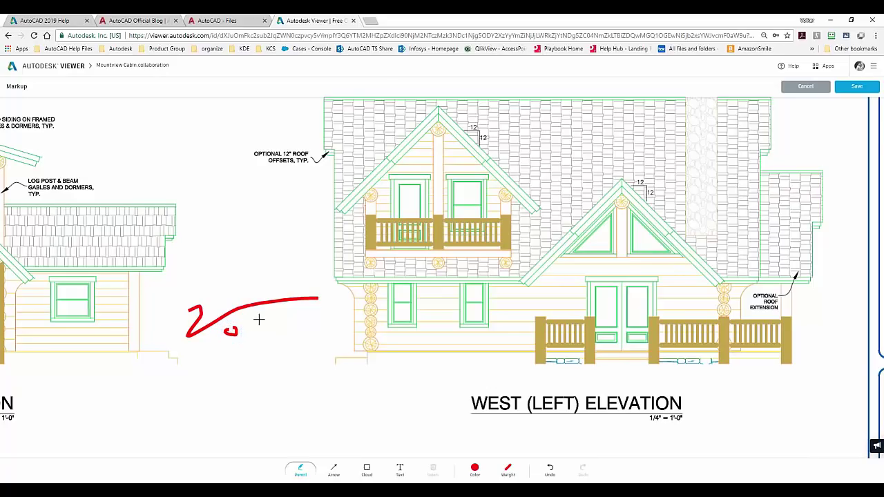
{"action": "mouse_move", "coordinate": [246, 324]}
{"action": "left_mouse_down"}
{"action": "mouse_move", "coordinate": [242, 338]}
{"action": "mouse_move", "coordinate": [280, 325]}
{"action": "left_mouse_up"}
Add a red arrow to the house's lower-left corner and a cloud around the left railing
{"action": "left_click", "coordinate": [332, 472]}
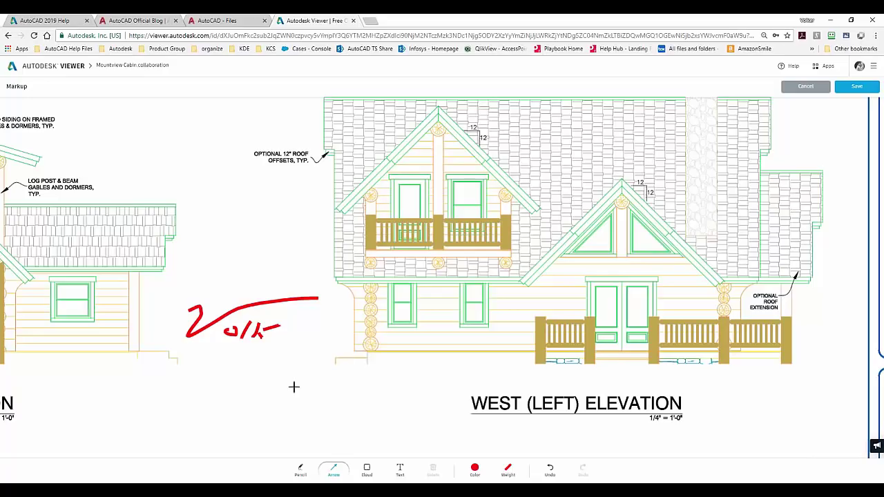
{"action": "mouse_move", "coordinate": [256, 405]}
{"action": "left_mouse_down"}
{"action": "mouse_move", "coordinate": [292, 384]}
{"action": "mouse_move", "coordinate": [341, 376]}
{"action": "mouse_move", "coordinate": [348, 354]}
{"action": "left_mouse_up"}
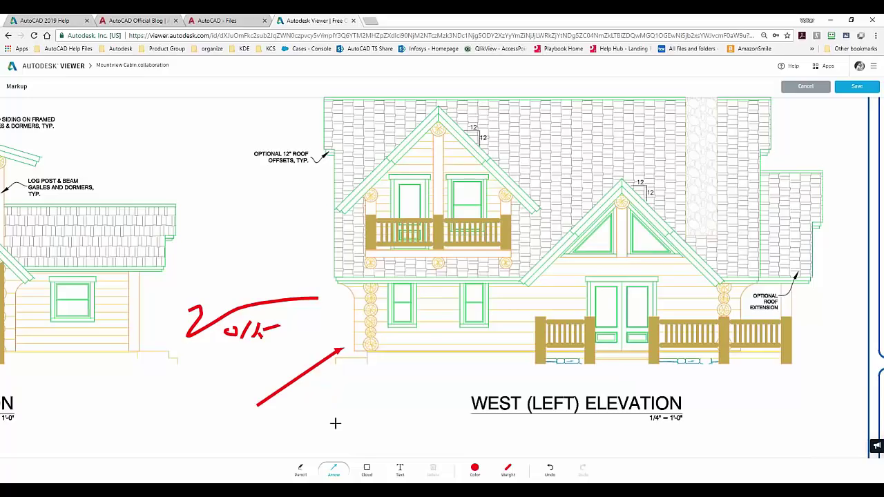
{"action": "left_click", "coordinate": [367, 469]}
{"action": "left_click_drag", "start_coordinate": [510, 304], "coordinate": [618, 376]}
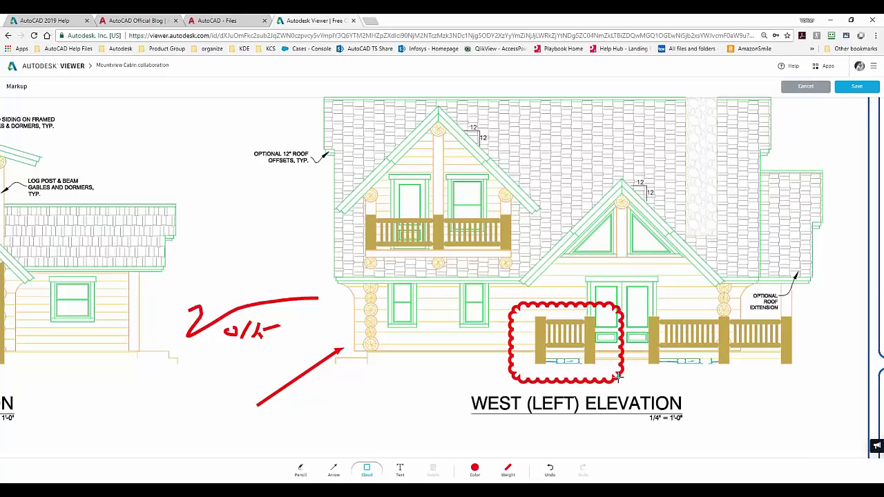
Add a large 'Change Size' text note below the arrow and save the markup
{"action": "left_click", "coordinate": [401, 471]}
{"action": "left_click", "coordinate": [338, 386]}
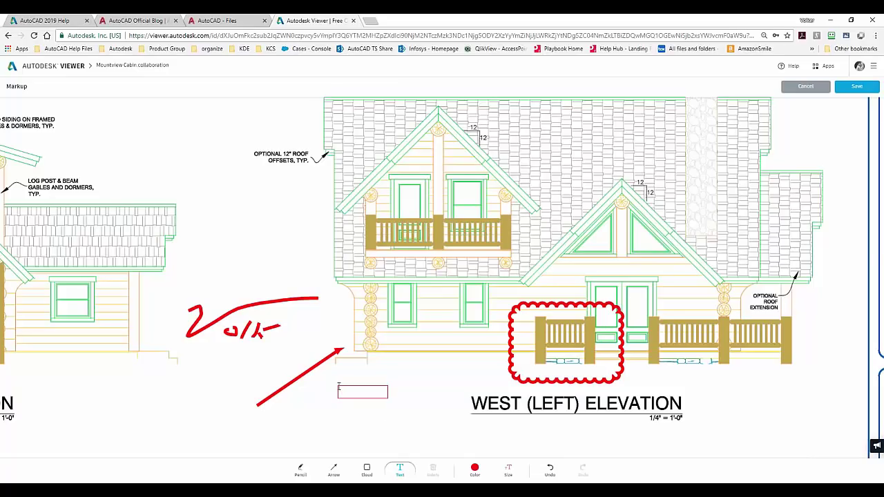
{"action": "left_click", "coordinate": [512, 473]}
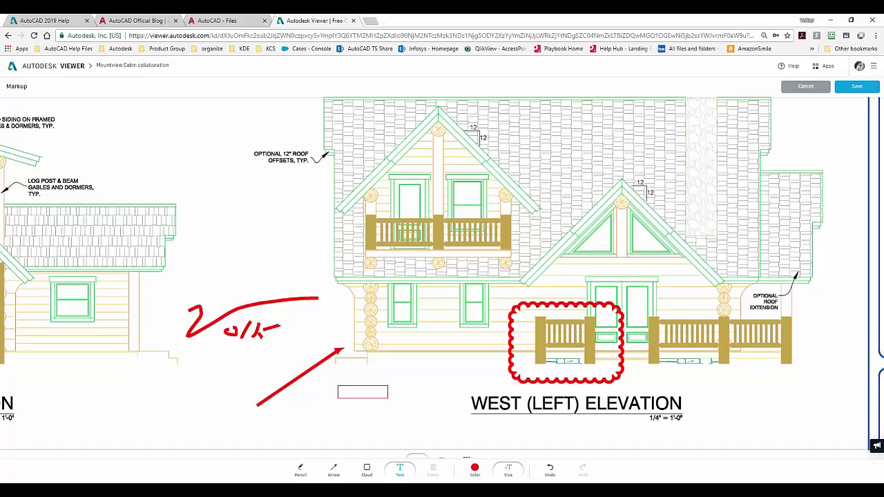
{"action": "left_click", "coordinate": [467, 448]}
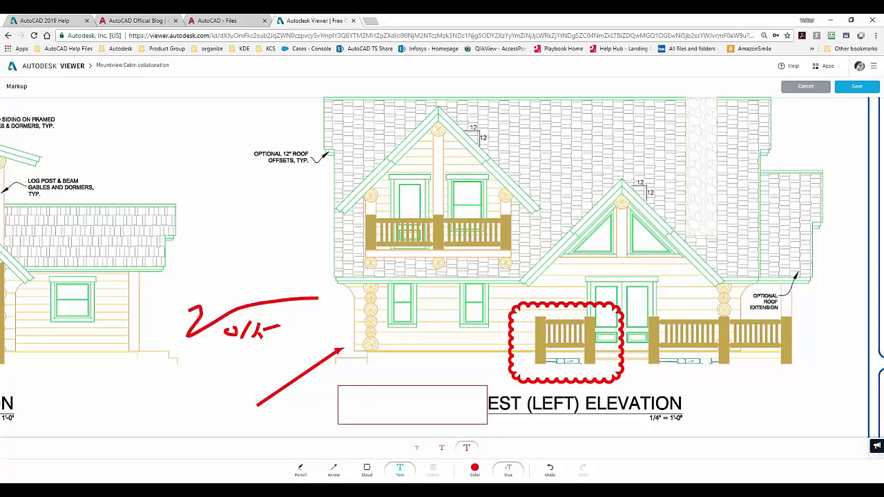
{"action": "type", "text": "Change S"}
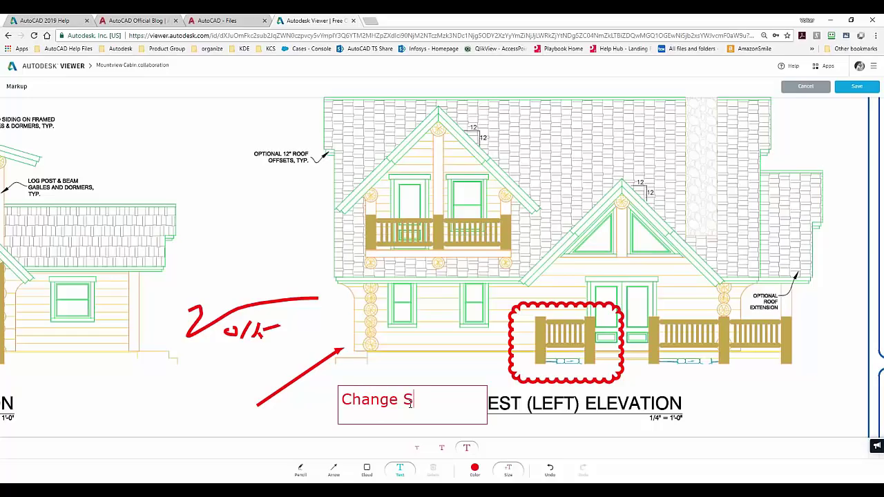
{"action": "type", "text": "ize"}
{"action": "left_click", "coordinate": [475, 471]}
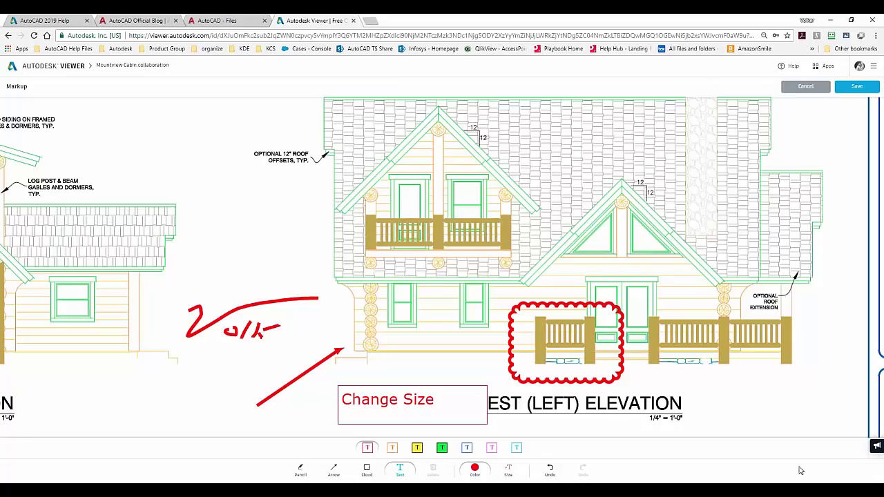
{"action": "left_click", "coordinate": [856, 89]}
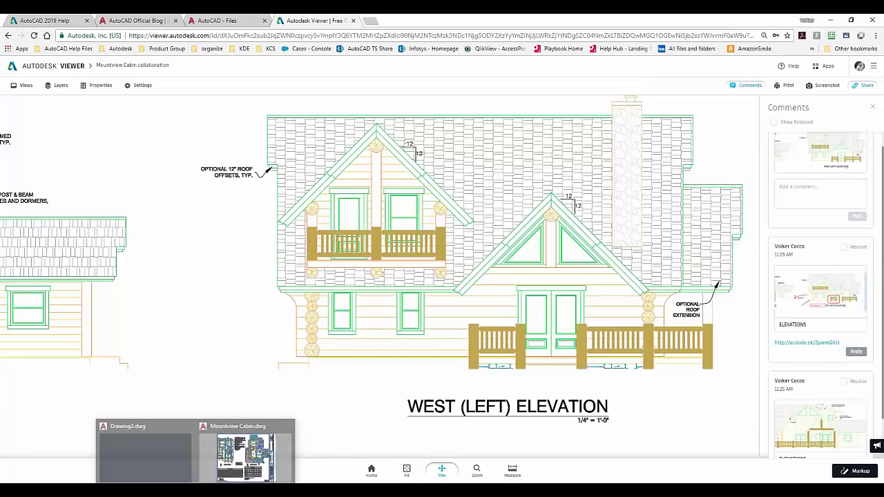
{"action": "left_click", "coordinate": [237, 452]}
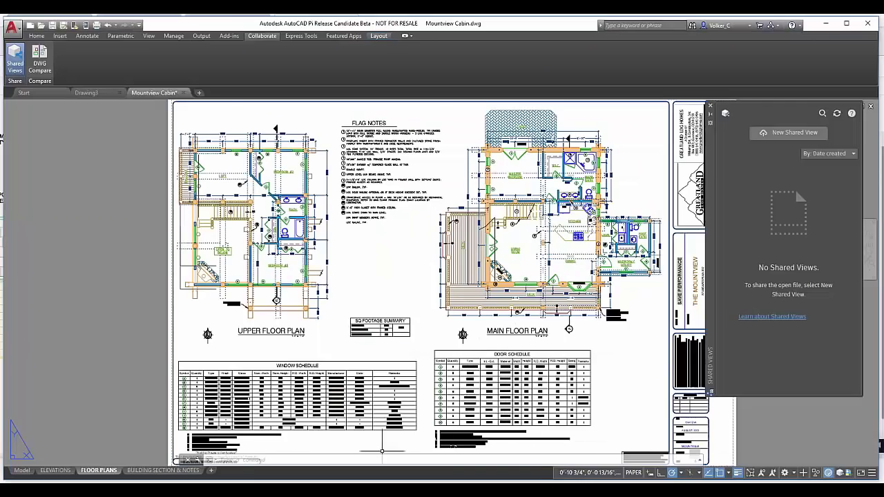
Refresh Shared Views and open the 2 comments on the Mountview Cabin.collaboration card
{"action": "left_click", "coordinate": [837, 116]}
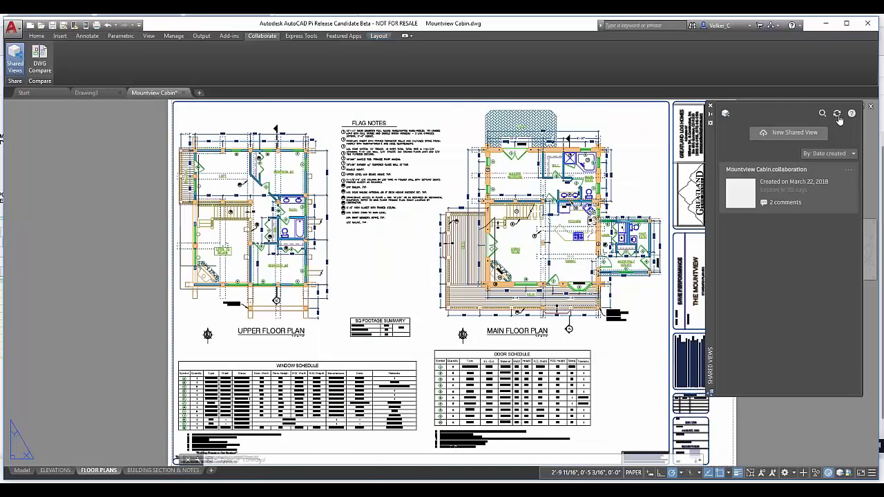
{"action": "left_click", "coordinate": [773, 203]}
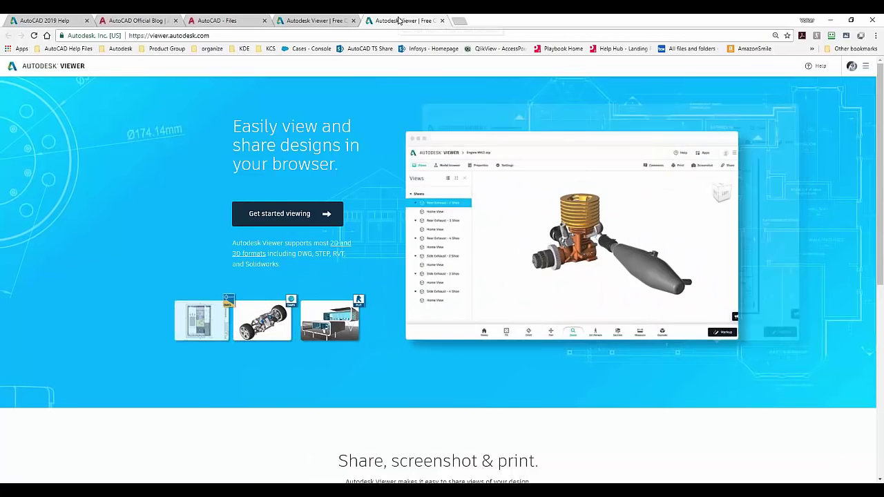
Review the cabin elevation's comments in Autodesk Viewer, then minimize Chrome to reach AutoCAD
{"action": "left_click", "coordinate": [299, 21]}
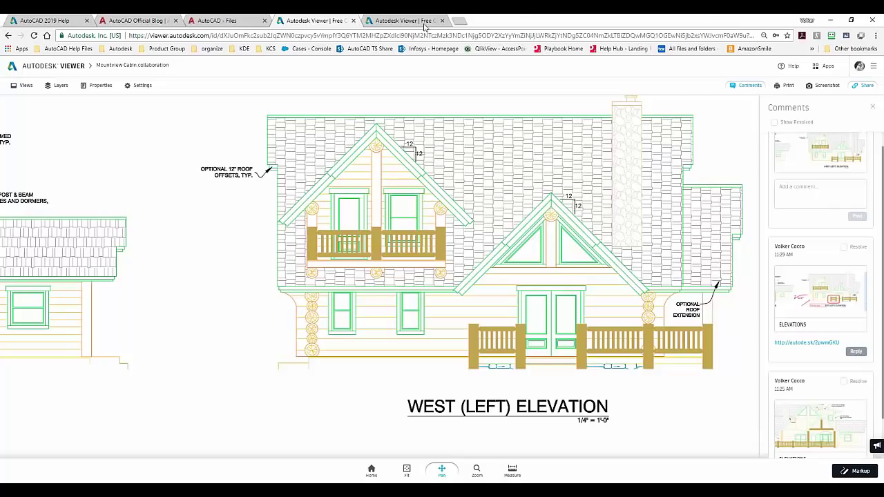
{"action": "left_click", "coordinate": [828, 22]}
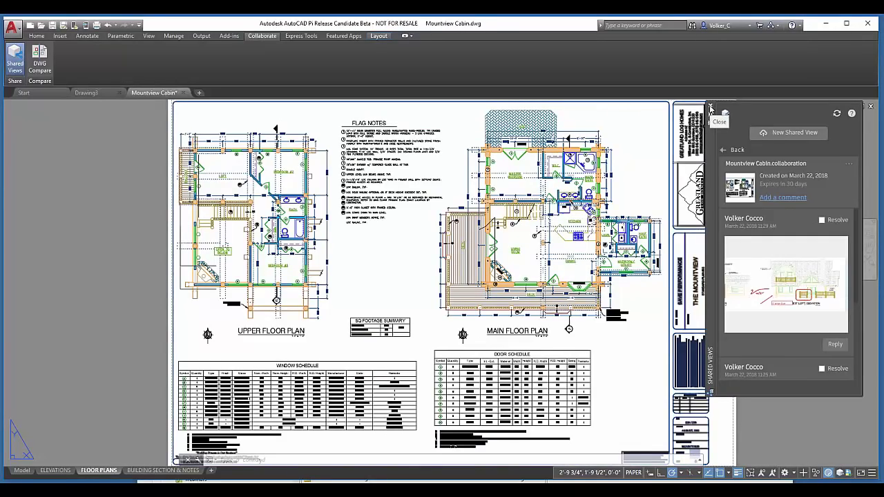
Close Mountview Cabin without saving changes and close the Shared Views palette
{"action": "left_click", "coordinate": [849, 167]}
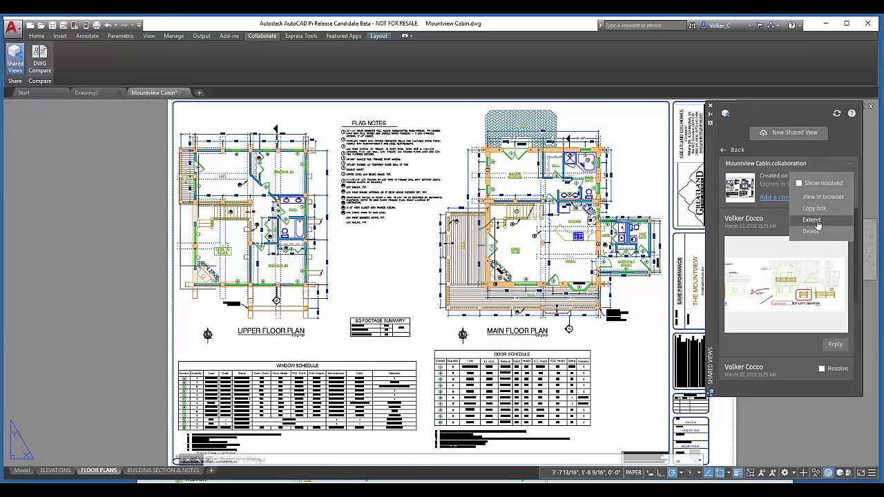
{"action": "left_click", "coordinate": [178, 94]}
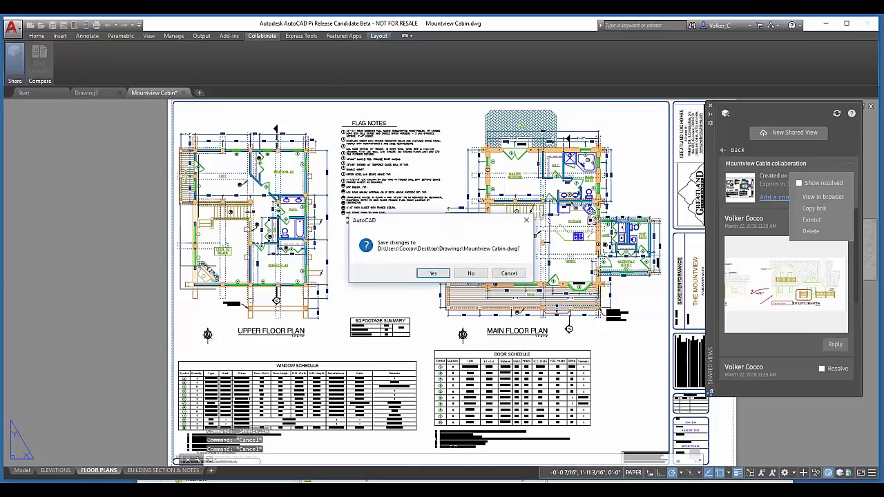
{"action": "left_click", "coordinate": [470, 273]}
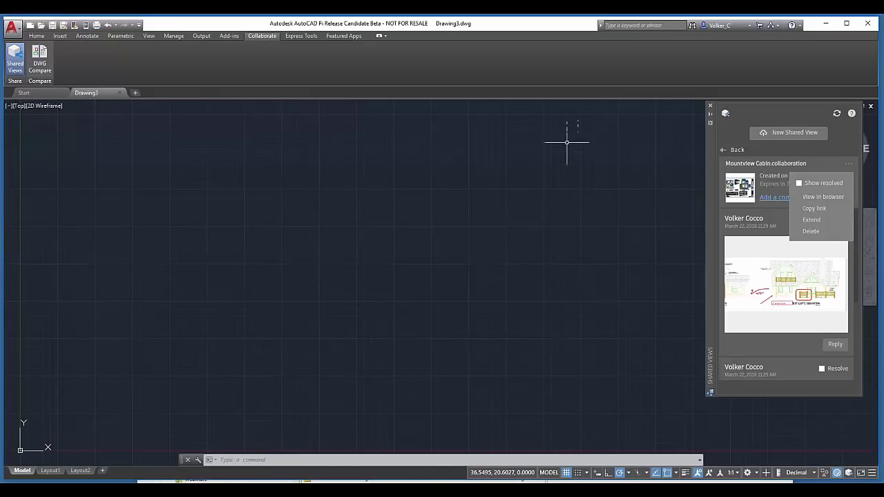
{"action": "left_click", "coordinate": [710, 105]}
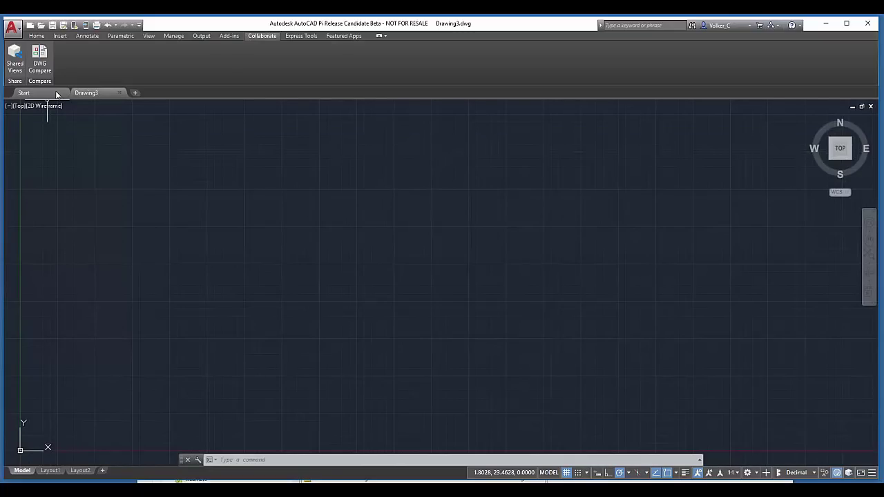
Reopen Mountview Cabin from the Start tab's recent documents
{"action": "mouse_move", "coordinate": [87, 94]}
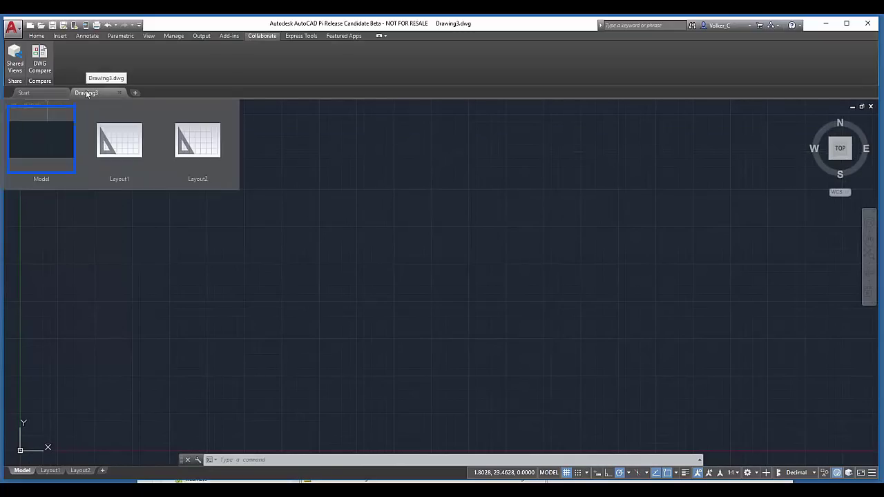
{"action": "left_click", "coordinate": [51, 92]}
{"action": "left_click", "coordinate": [383, 178]}
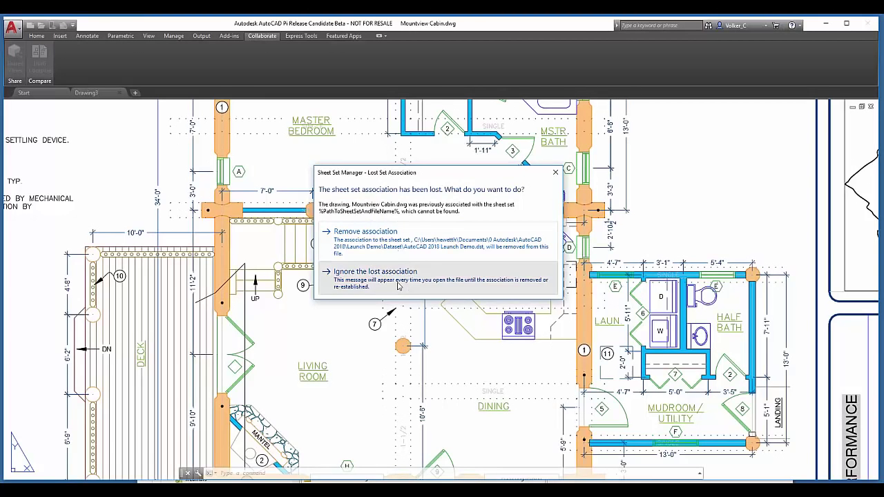
Ignore the lost sheet set association and save the drawing to Web & Mobile as Mountview Cabin
{"action": "left_click", "coordinate": [374, 271]}
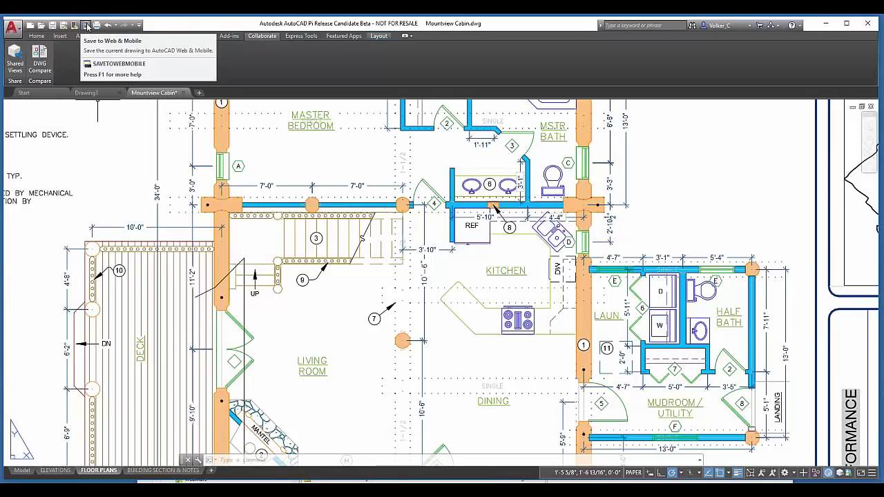
{"action": "left_click", "coordinate": [87, 25]}
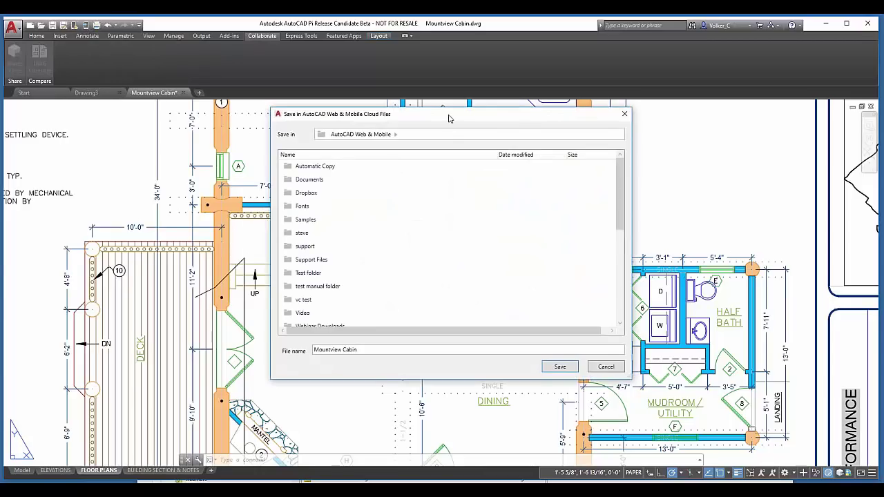
{"action": "left_click_drag", "start_coordinate": [449, 116], "coordinate": [466, 66]}
{"action": "left_click_drag", "start_coordinate": [633, 156], "coordinate": [629, 266]}
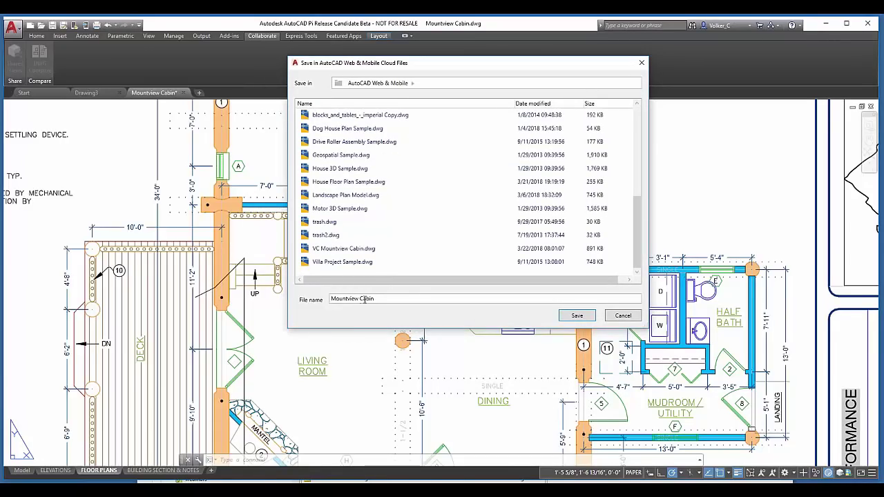
{"action": "left_click", "coordinate": [577, 315]}
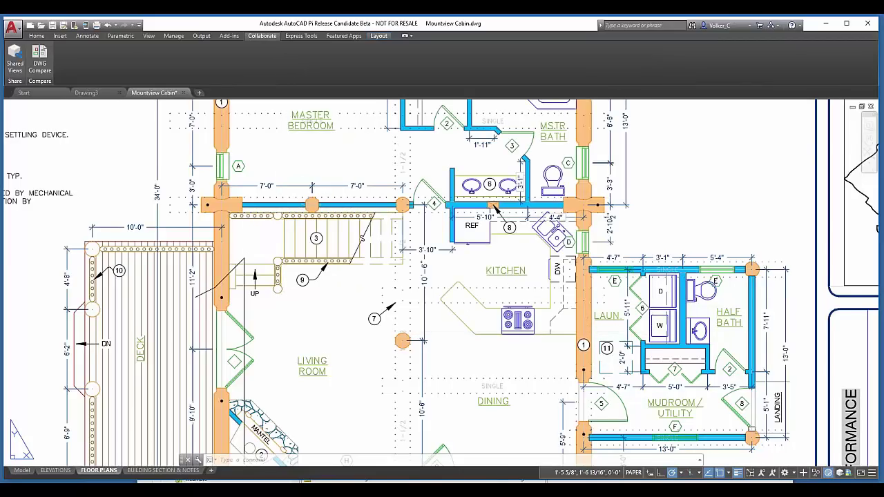
Find and select VC Mountview Cabin.dwg in the Open from Web & Mobile list
{"action": "key", "text": "Escape"}
{"action": "key", "text": "Escape"}
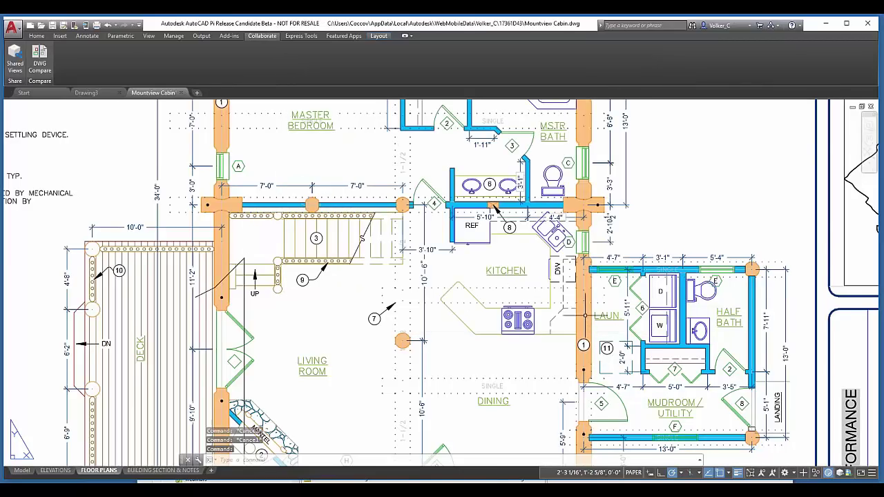
{"action": "left_click", "coordinate": [76, 26]}
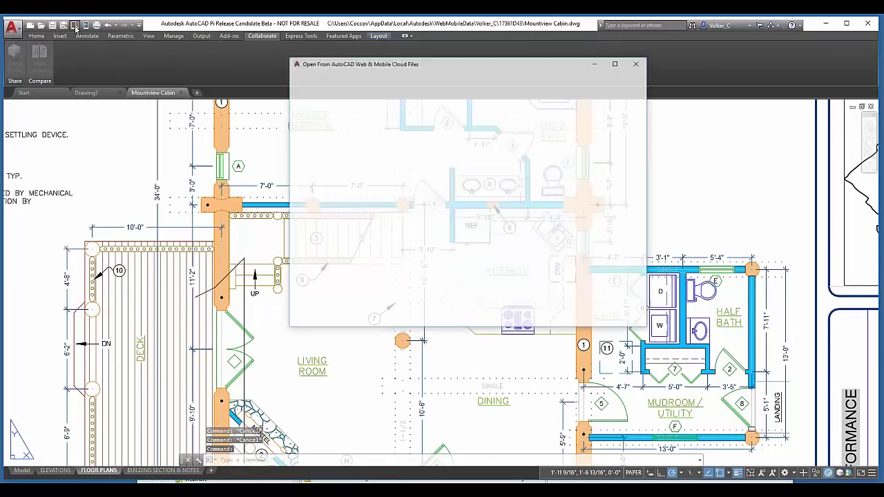
{"action": "scroll", "coordinate": [329, 195], "scroll_direction": "down", "scroll_amount": 2}
{"action": "scroll", "coordinate": [329, 196], "scroll_direction": "down", "scroll_amount": 3}
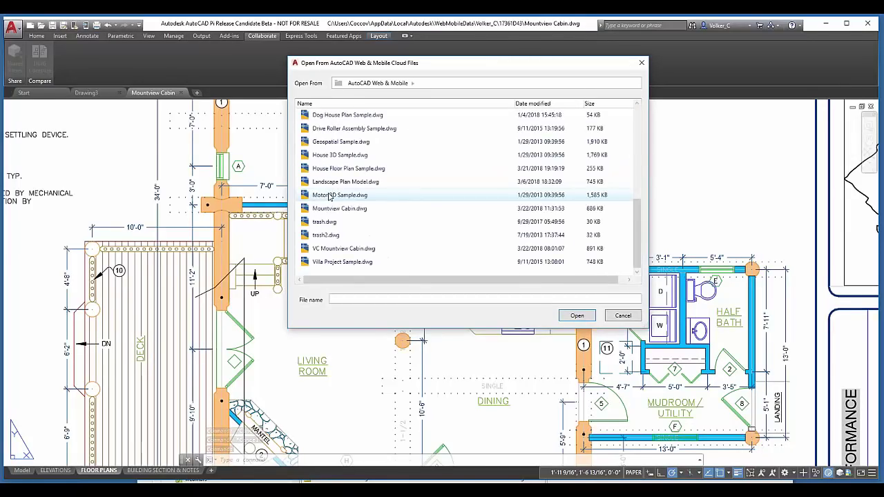
{"action": "left_click", "coordinate": [336, 252]}
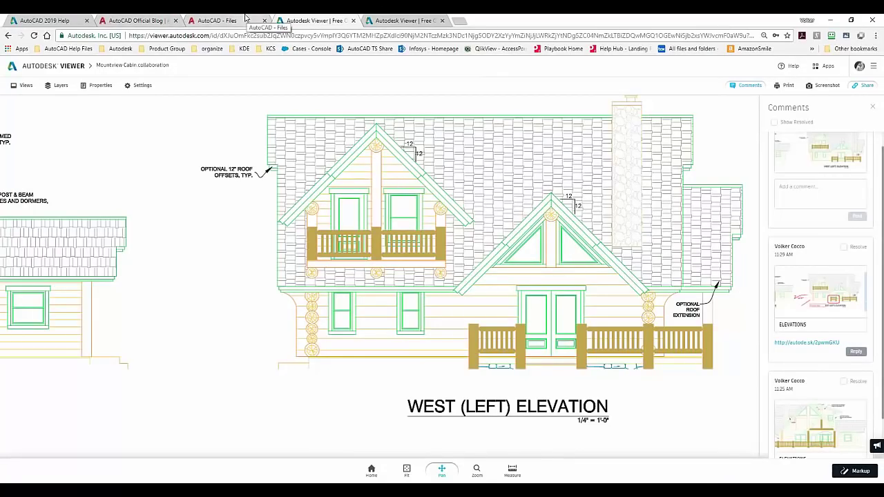
Show the AutoCAD Web files page, dismiss the service-unavailable notice, and browse the folders
{"action": "left_click", "coordinate": [239, 20]}
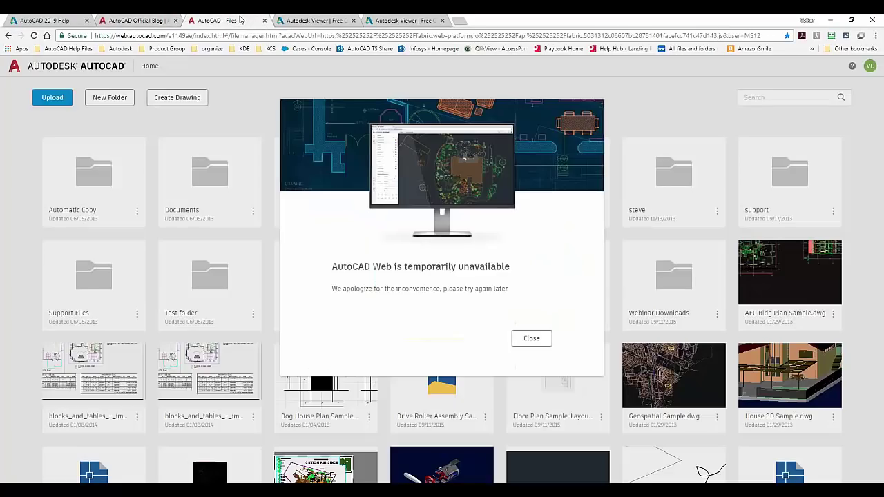
{"action": "left_click", "coordinate": [532, 339]}
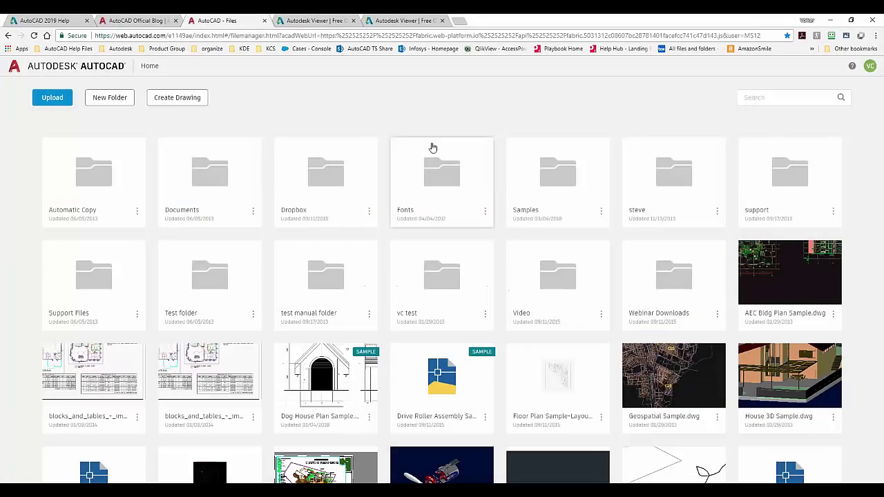
{"action": "right_click", "coordinate": [436, 92]}
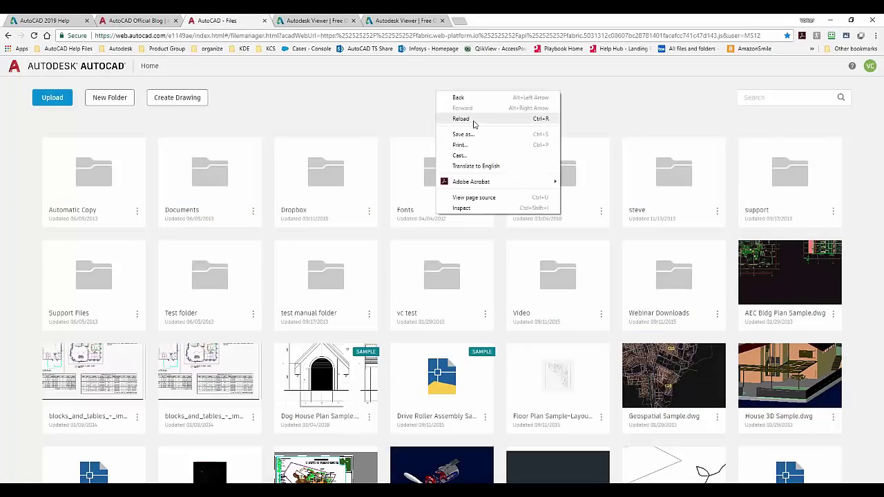
{"action": "left_click", "coordinate": [311, 109]}
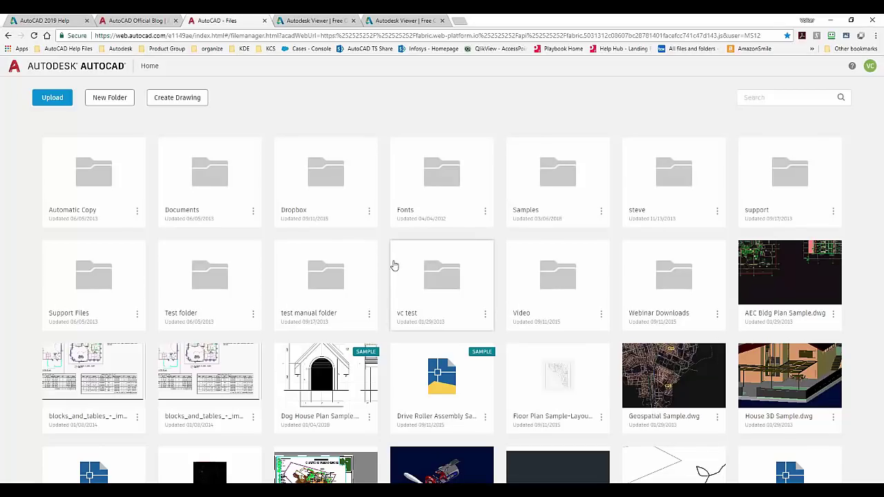
{"action": "scroll", "coordinate": [393, 262], "scroll_direction": "down", "scroll_amount": 3}
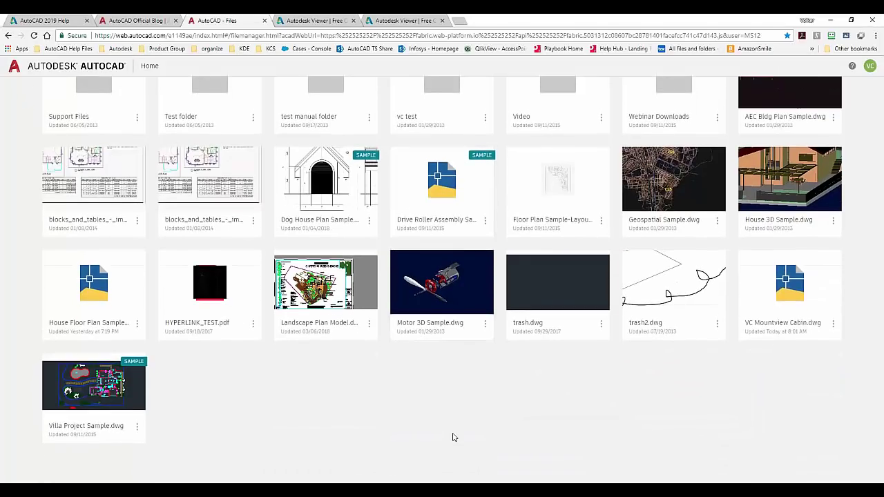
{"action": "scroll", "coordinate": [452, 437], "scroll_direction": "up", "scroll_amount": 2}
{"action": "scroll", "coordinate": [442, 276], "scroll_direction": "up", "scroll_amount": 2}
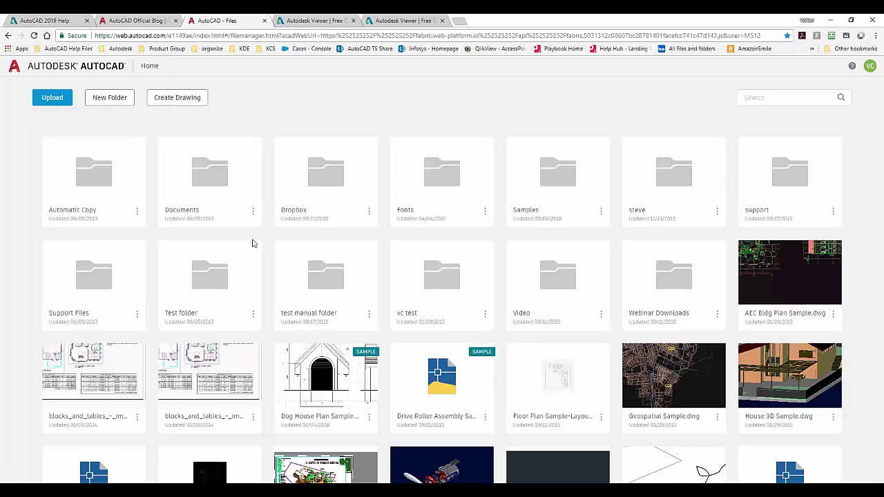
{"action": "scroll", "coordinate": [253, 243], "scroll_direction": "down", "scroll_amount": 1}
{"action": "scroll", "coordinate": [275, 84], "scroll_direction": "up", "scroll_amount": 1}
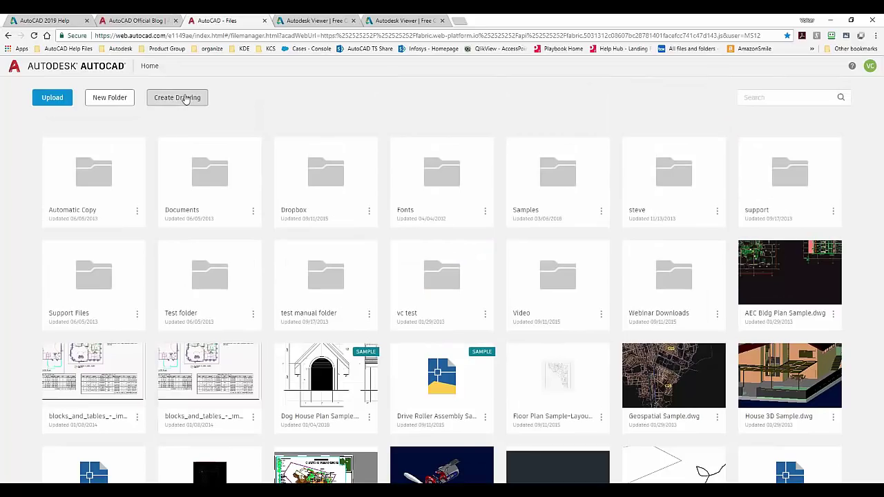
{"action": "left_click", "coordinate": [185, 100]}
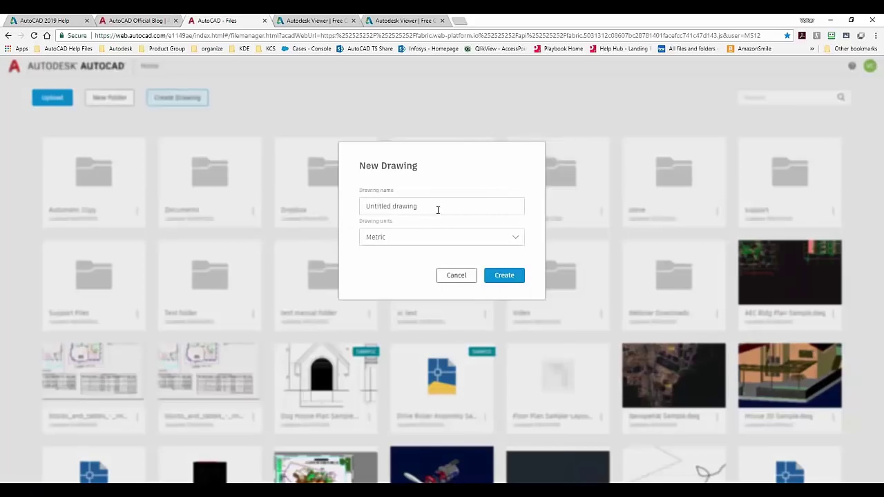
{"action": "left_click", "coordinate": [437, 210]}
{"action": "key", "text": "BackSpace"}
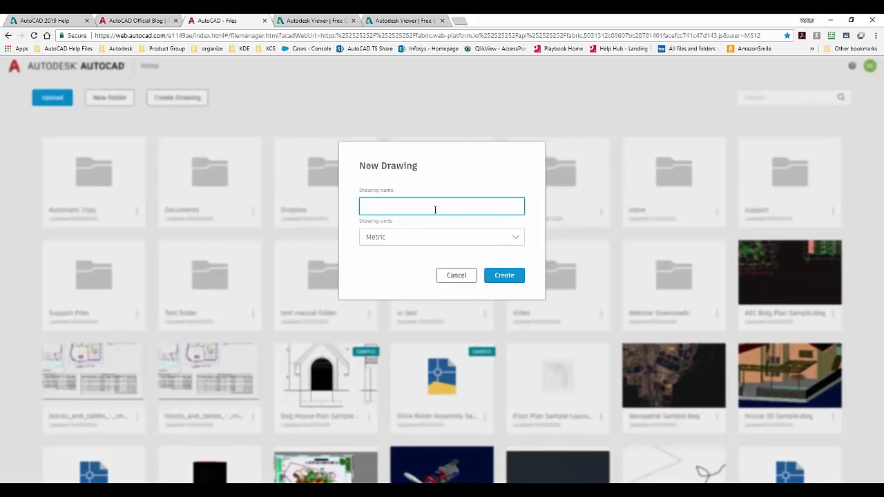
{"action": "type", "text": "Trashy Examples"}
{"action": "left_click", "coordinate": [407, 239]}
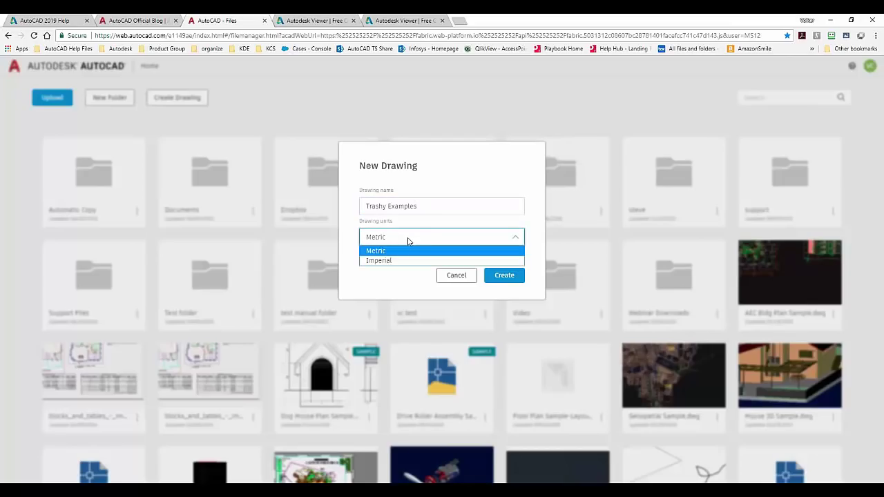
{"action": "left_click", "coordinate": [506, 278]}
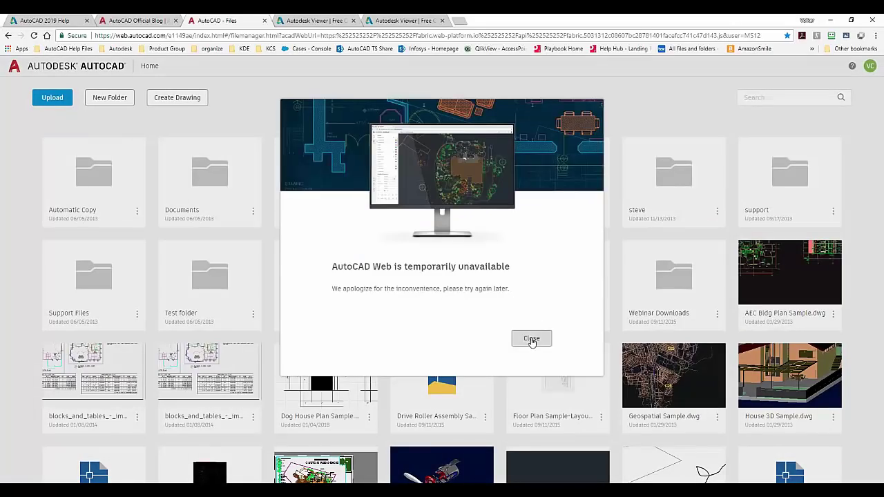
{"action": "left_click", "coordinate": [531, 337]}
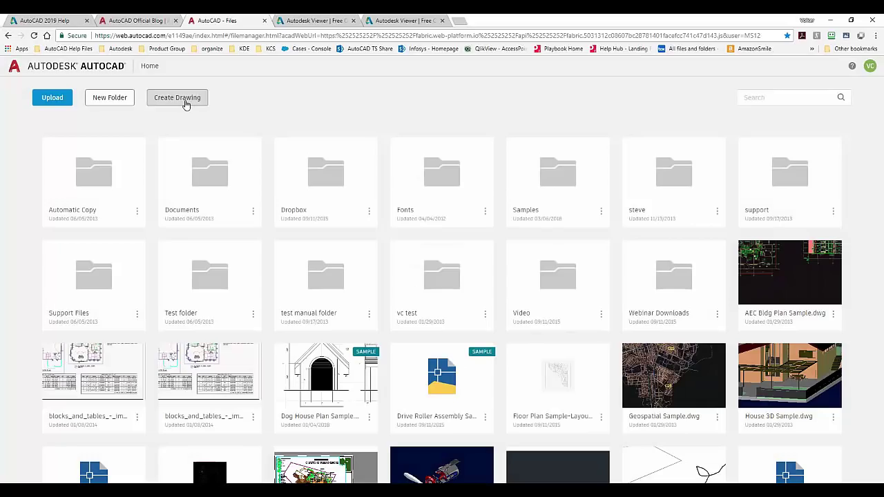
{"action": "scroll", "coordinate": [425, 310], "scroll_direction": "down", "scroll_amount": 3}
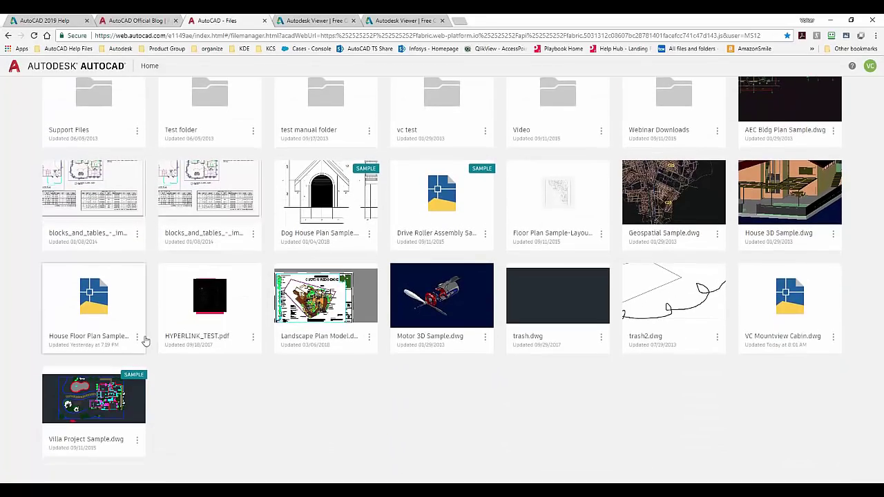
{"action": "left_click", "coordinate": [137, 339]}
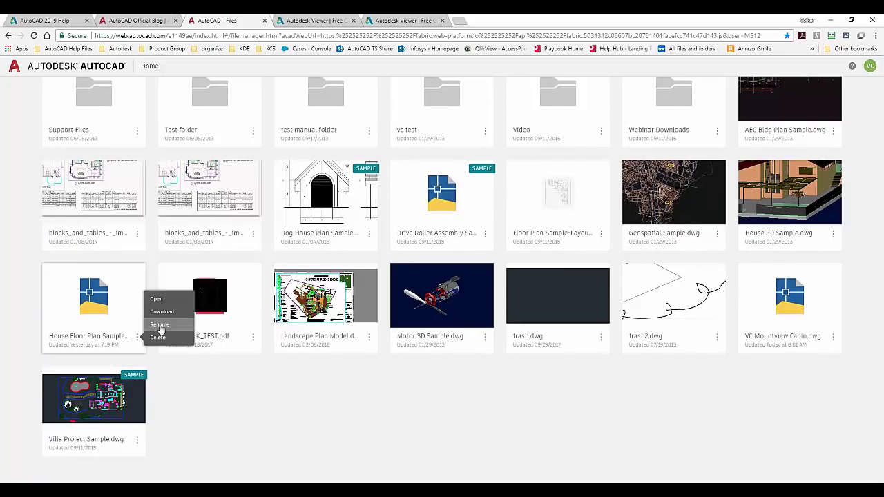
{"action": "left_click", "coordinate": [152, 299]}
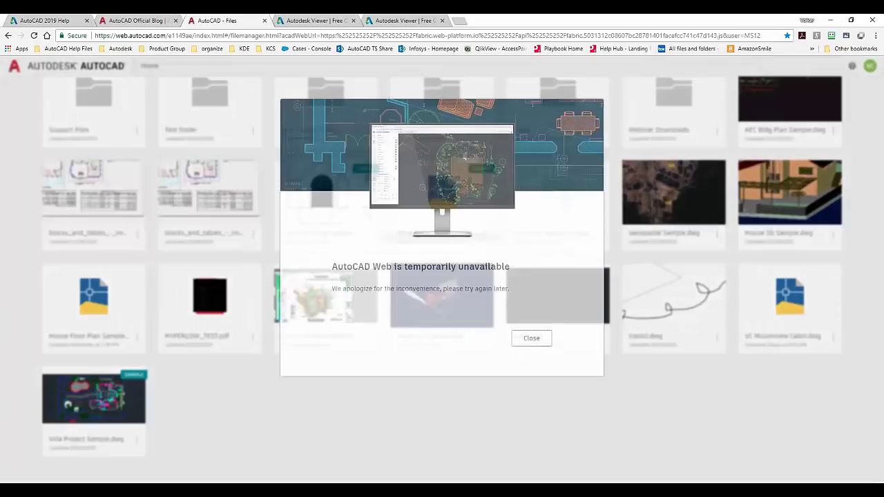
{"action": "left_click", "coordinate": [541, 342]}
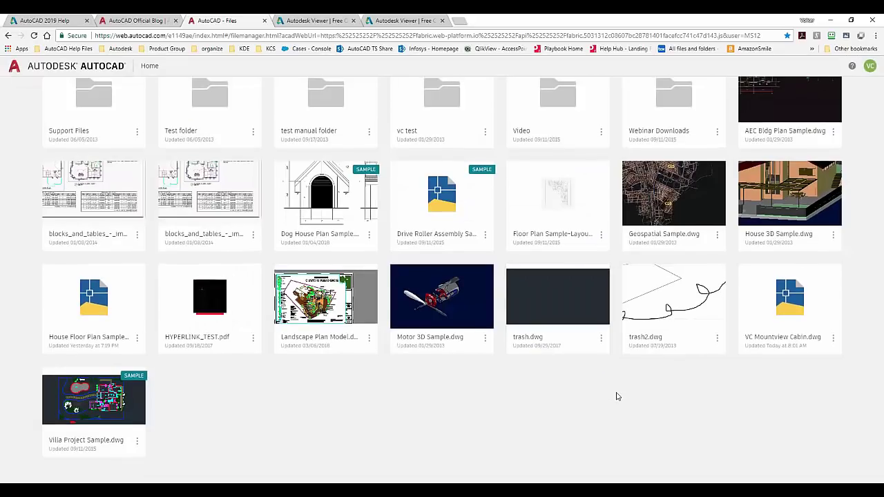
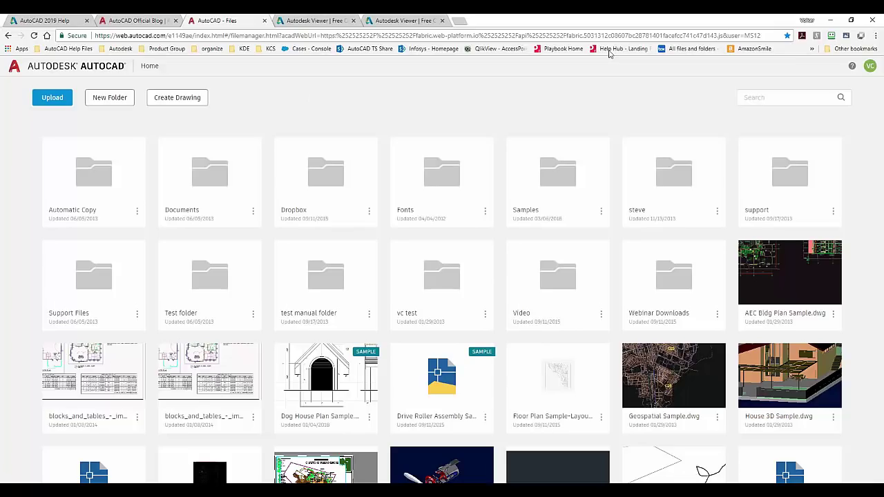
Minimize Chrome, close the 'vc mountview cabin' and 'Mountview Cabin' drawings, and show the Home ribbon
{"action": "left_click", "coordinate": [830, 22]}
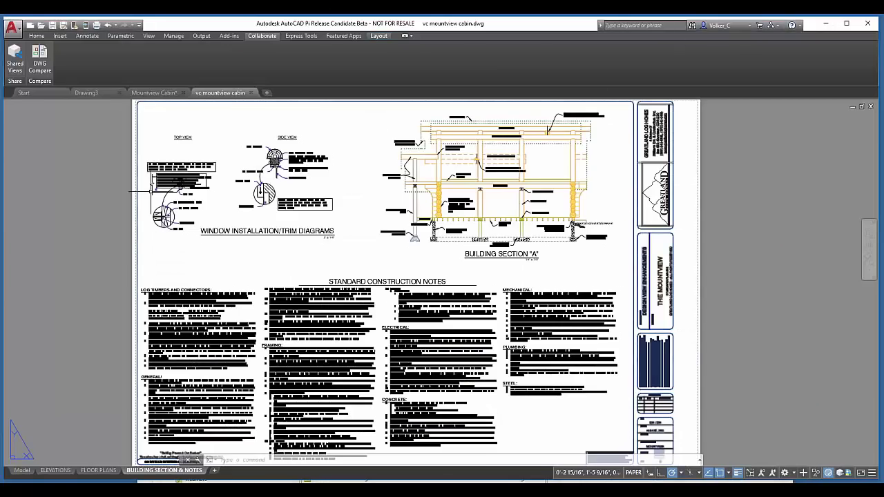
{"action": "left_click", "coordinate": [251, 93]}
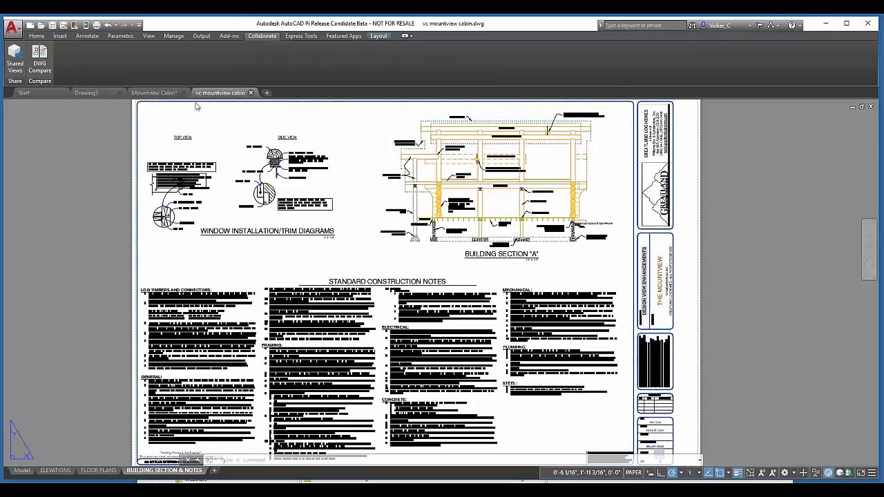
{"action": "left_click", "coordinate": [183, 92]}
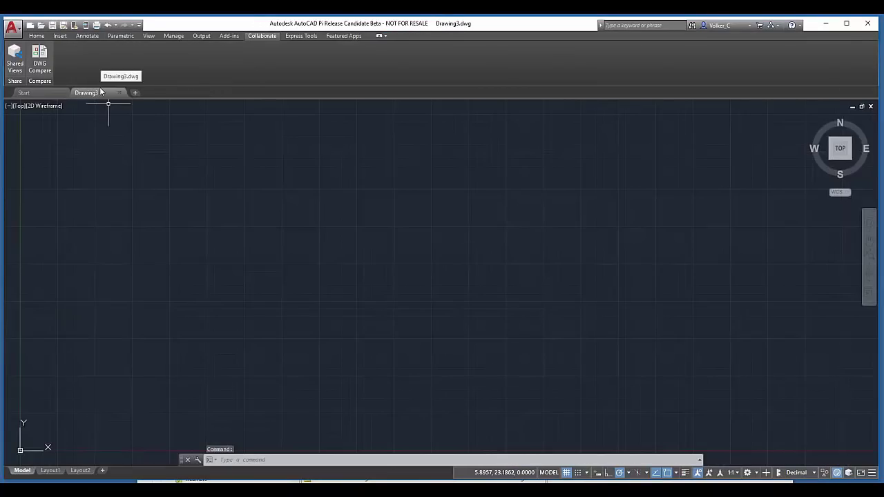
{"action": "left_click", "coordinate": [37, 35]}
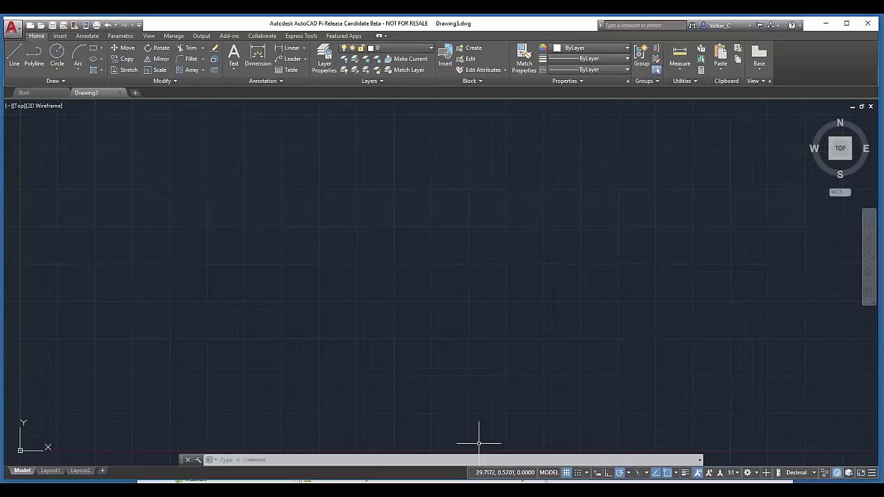
Open Graphics Performance from the Hardware Acceleration status-bar icon and enlarge the dialog
{"action": "right_click", "coordinate": [838, 473]}
{"action": "left_click", "coordinate": [840, 462]}
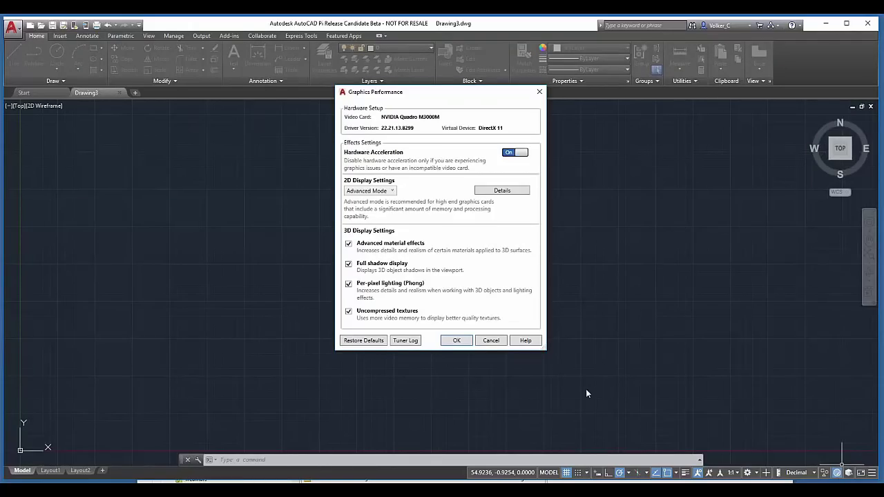
{"action": "left_click_drag", "start_coordinate": [547, 349], "coordinate": [550, 406]}
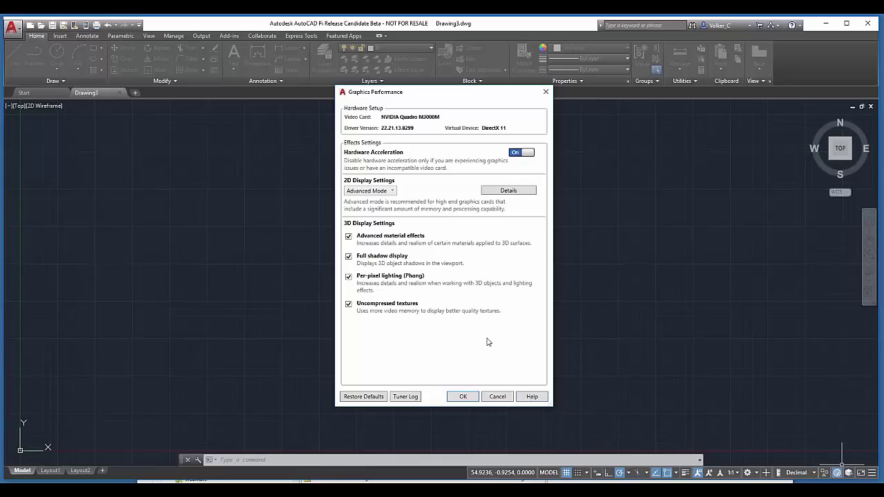
Expand the 2D display details and switch the 2D display mode to Intermediate Mode
{"action": "left_click", "coordinate": [514, 194]}
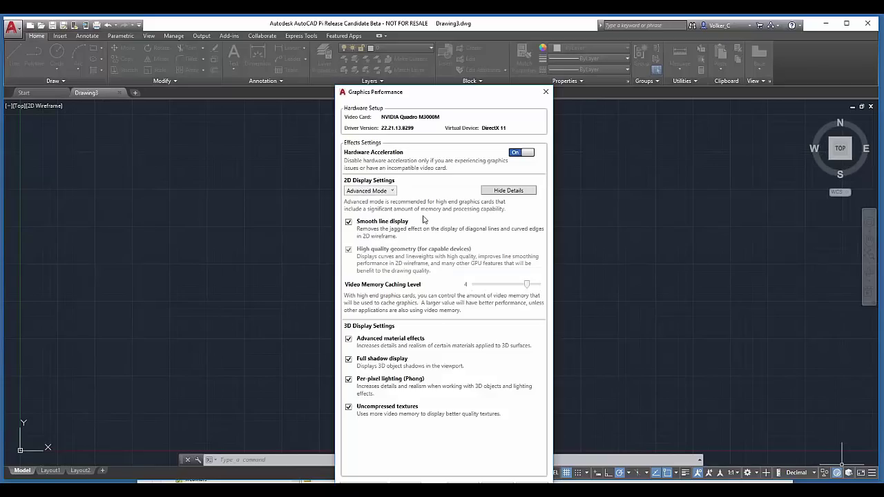
{"action": "left_click", "coordinate": [373, 192]}
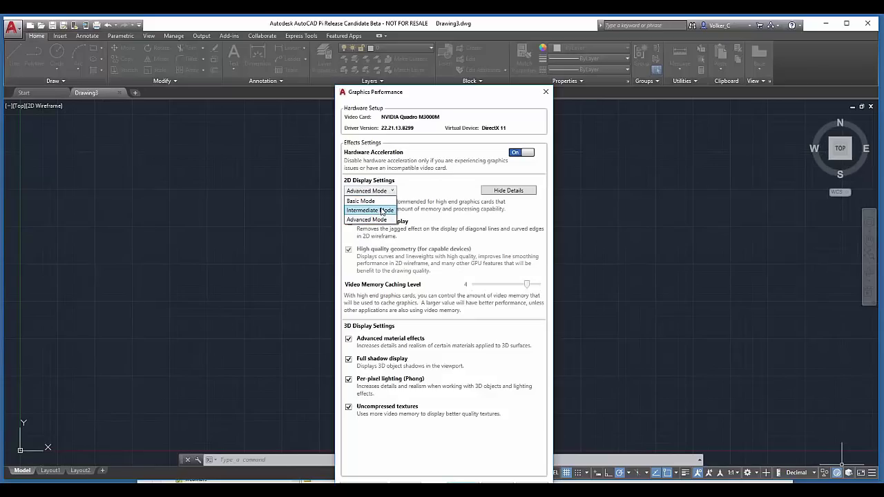
{"action": "left_click", "coordinate": [381, 212]}
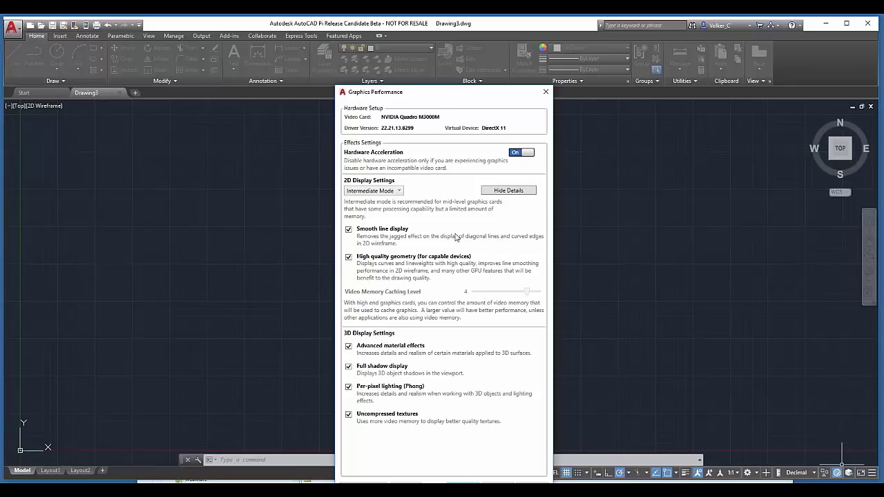
{"action": "left_click", "coordinate": [399, 191]}
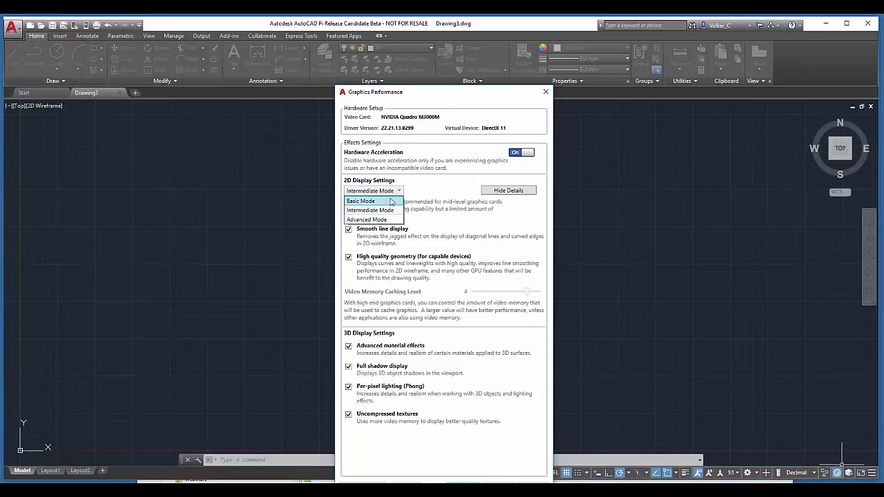
Choose Basic Mode in the 2D Display Settings list
{"action": "left_click", "coordinate": [391, 202]}
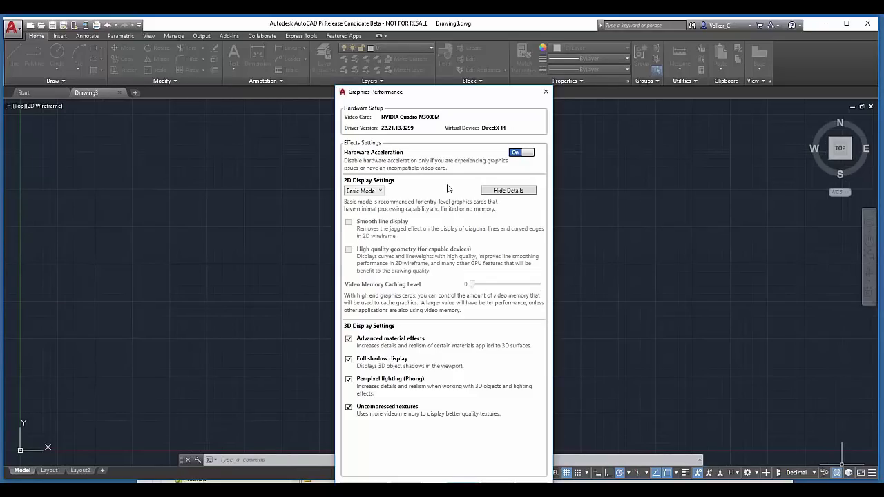
Close the Graphics Performance dialog and return to Chrome's 'AutoCAD - Files' page
{"action": "left_click", "coordinate": [546, 92]}
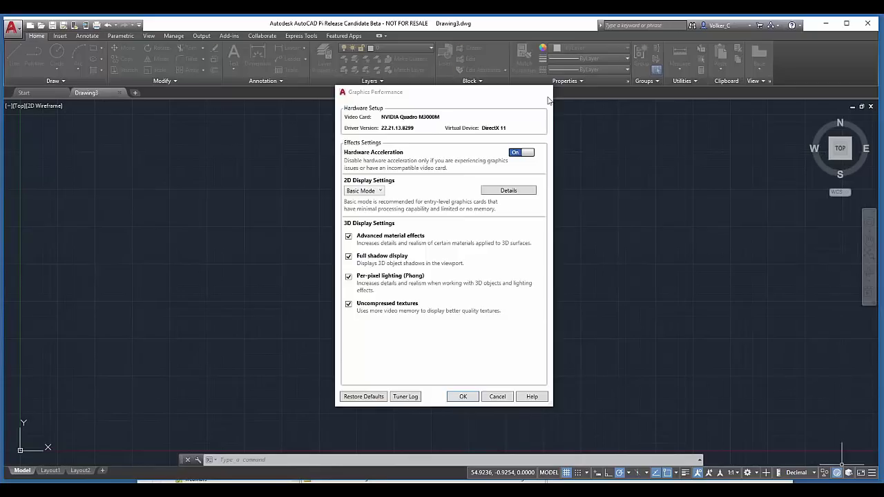
{"action": "left_click", "coordinate": [546, 92]}
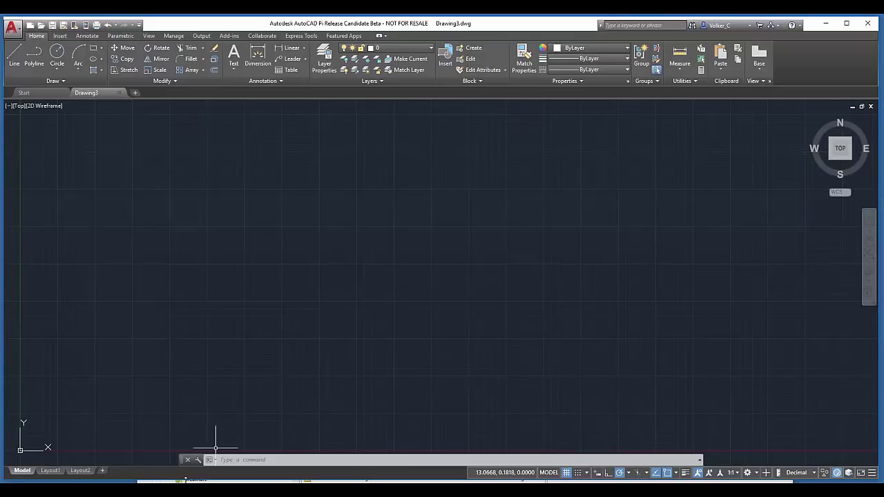
{"action": "mouse_move", "coordinate": [185, 479]}
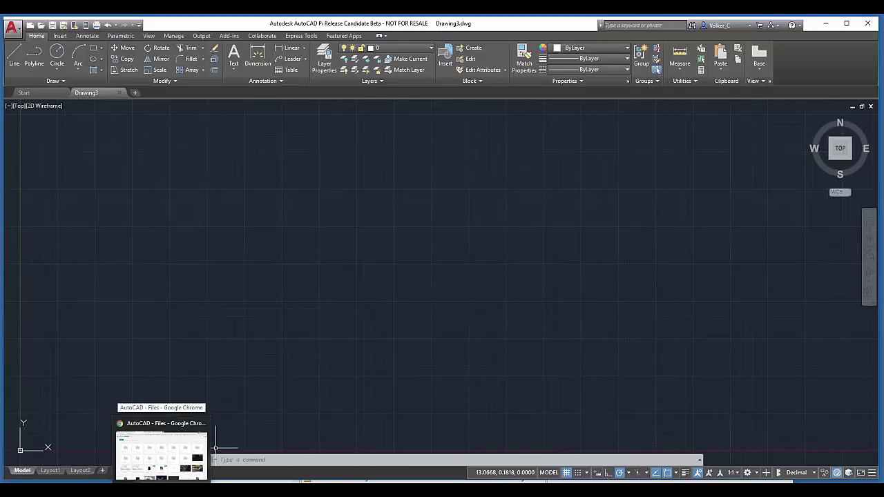
{"action": "left_click", "coordinate": [161, 456]}
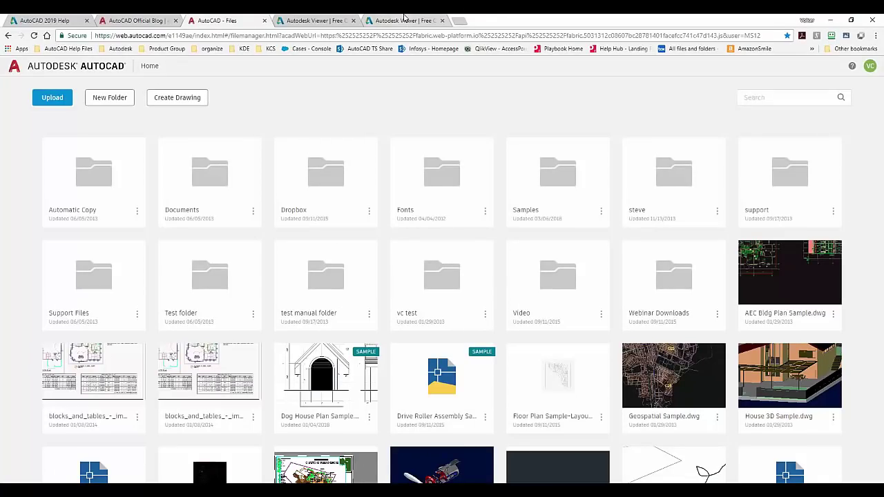
Go to the AutoCAD Official Blog and open the featured AutoCAD 2019 toolsets post
{"action": "left_click", "coordinate": [126, 23]}
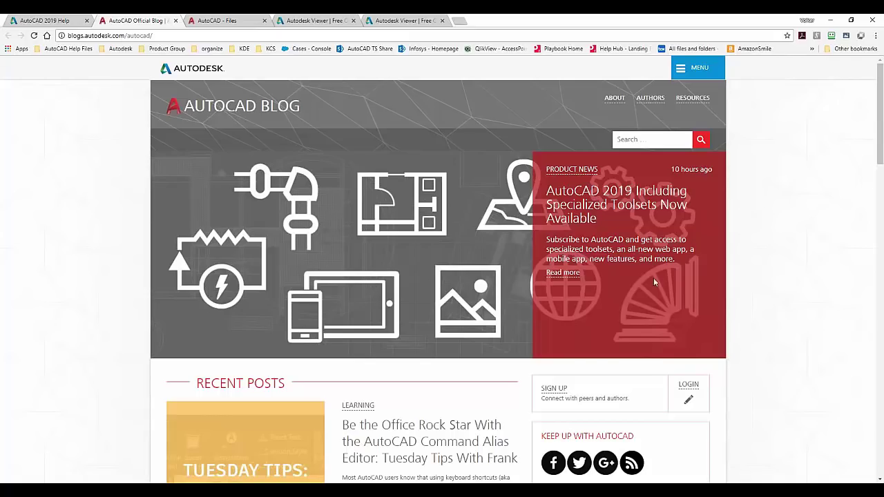
{"action": "left_click", "coordinate": [571, 275]}
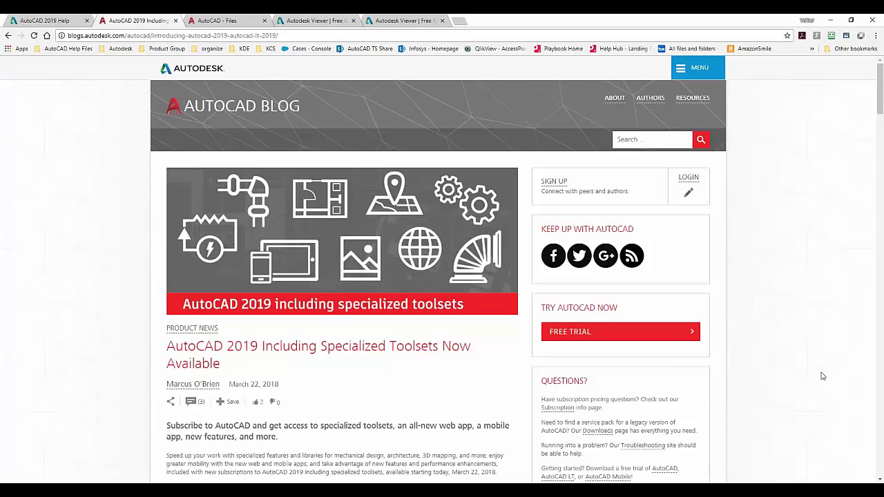
{"action": "scroll", "coordinate": [821, 376], "scroll_direction": "down", "scroll_amount": 1}
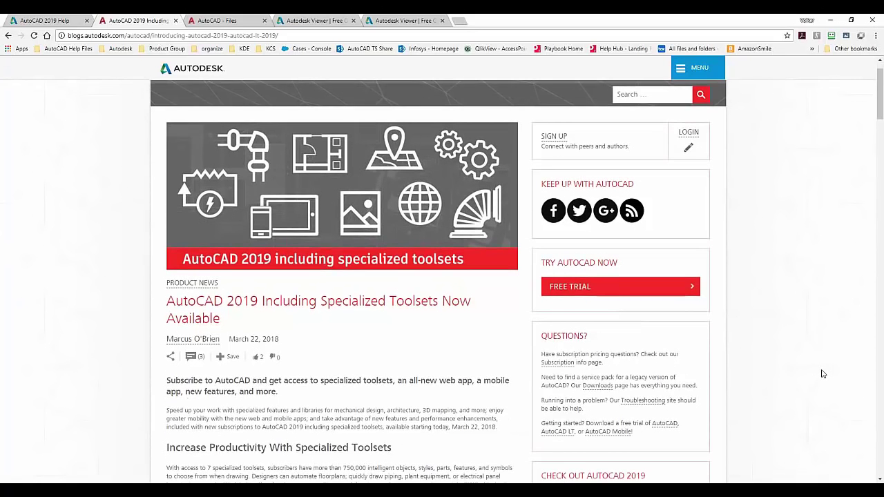
{"action": "scroll", "coordinate": [822, 373], "scroll_direction": "down", "scroll_amount": 2}
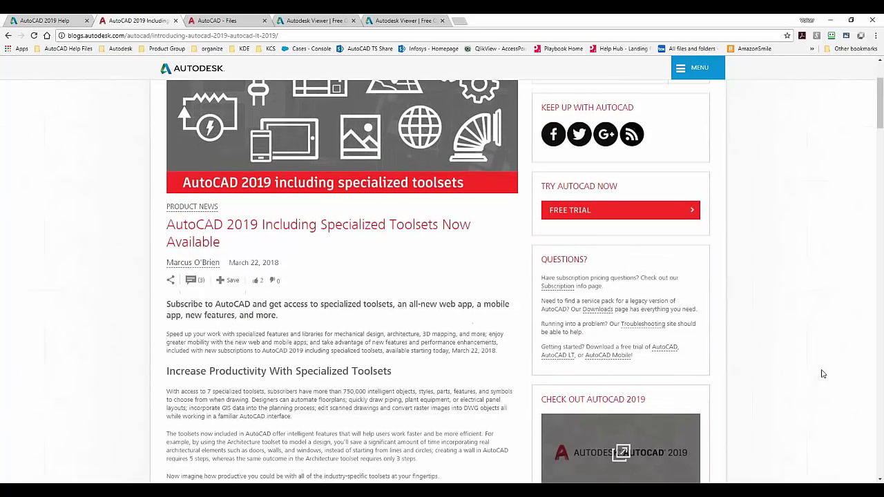
{"action": "scroll", "coordinate": [821, 374], "scroll_direction": "down", "scroll_amount": 4}
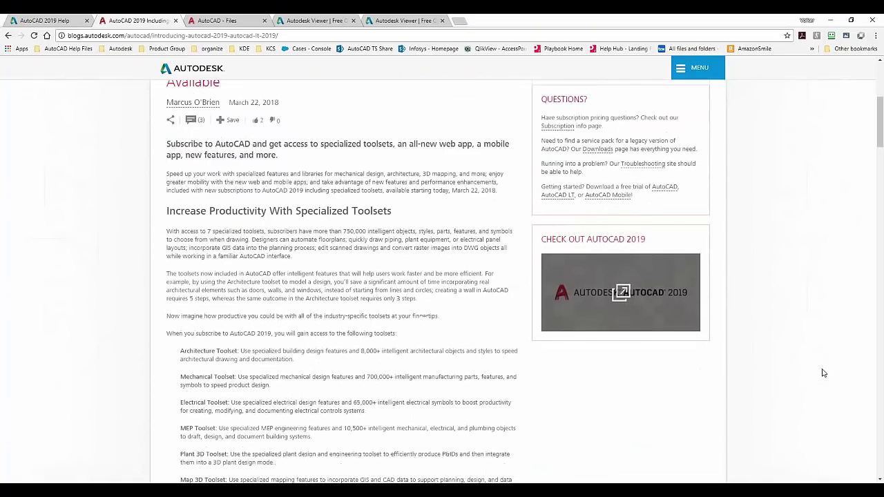
{"action": "scroll", "coordinate": [822, 372], "scroll_direction": "down", "scroll_amount": 2}
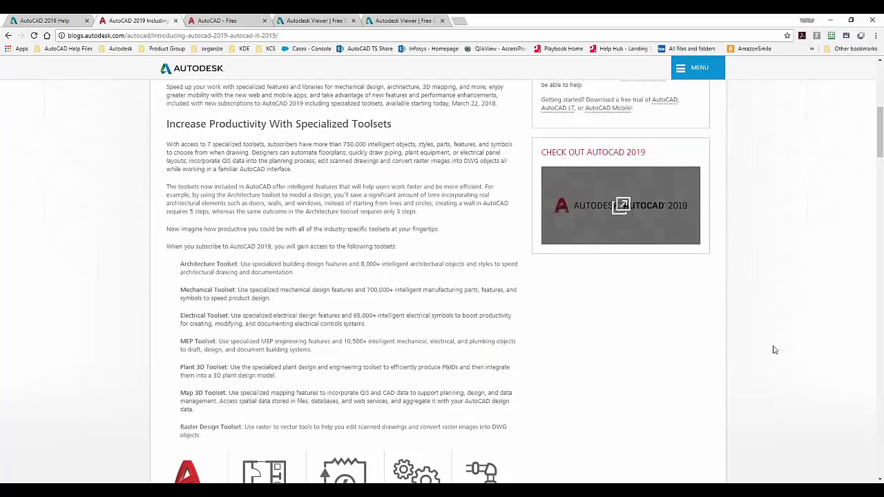
{"action": "scroll", "coordinate": [773, 350], "scroll_direction": "down", "scroll_amount": 1}
{"action": "scroll", "coordinate": [766, 350], "scroll_direction": "down", "scroll_amount": 2}
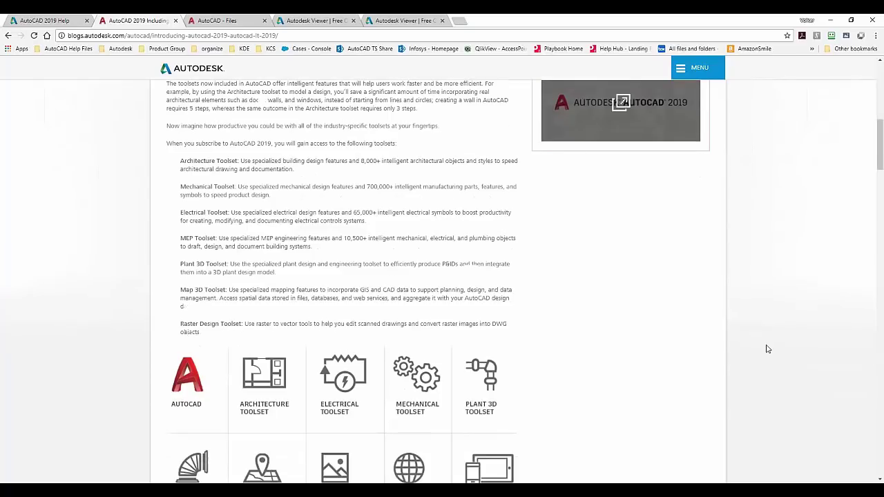
{"action": "scroll", "coordinate": [770, 351], "scroll_direction": "down", "scroll_amount": 2}
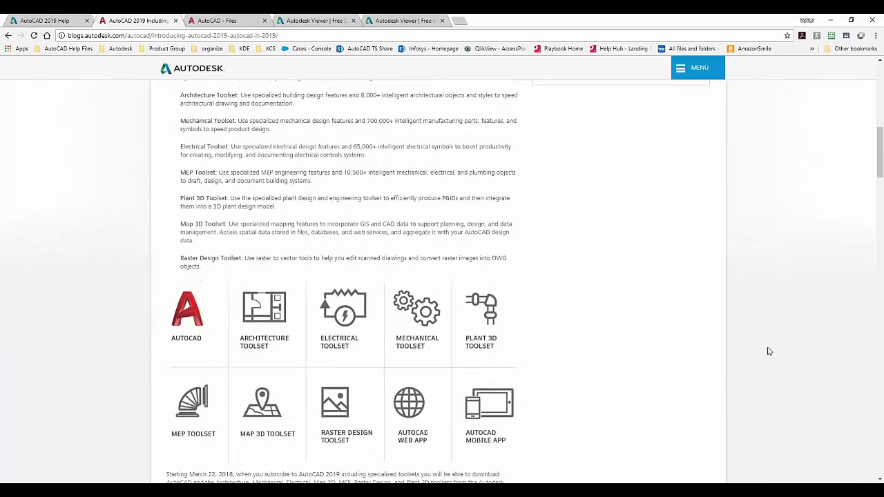
{"action": "scroll", "coordinate": [774, 350], "scroll_direction": "down", "scroll_amount": 1}
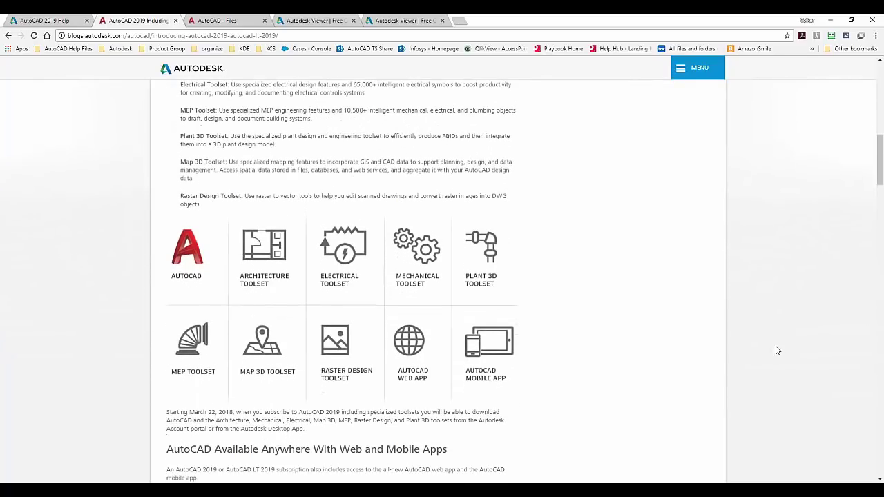
{"action": "scroll", "coordinate": [797, 338], "scroll_direction": "down", "scroll_amount": 1}
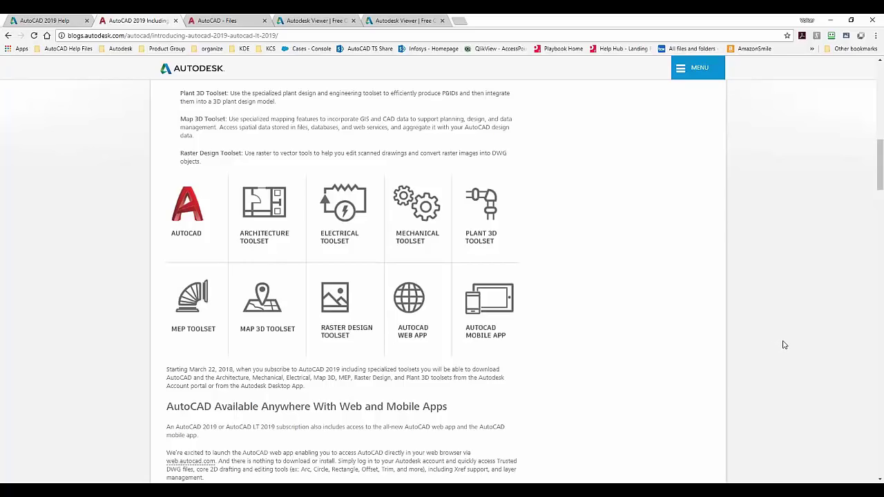
{"action": "scroll", "coordinate": [787, 342], "scroll_direction": "down", "scroll_amount": 1}
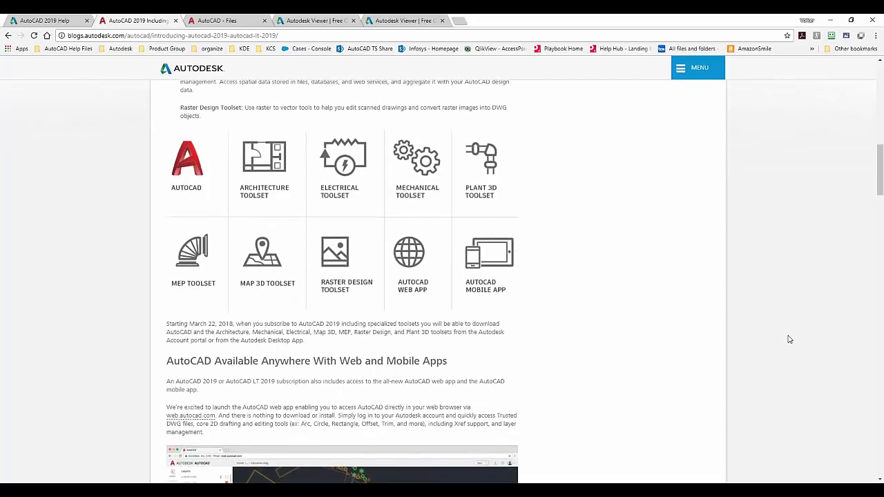
{"action": "scroll", "coordinate": [789, 338], "scroll_direction": "down", "scroll_amount": 1}
{"action": "scroll", "coordinate": [789, 338], "scroll_direction": "down", "scroll_amount": 1}
{"action": "scroll", "coordinate": [796, 337], "scroll_direction": "down", "scroll_amount": 2}
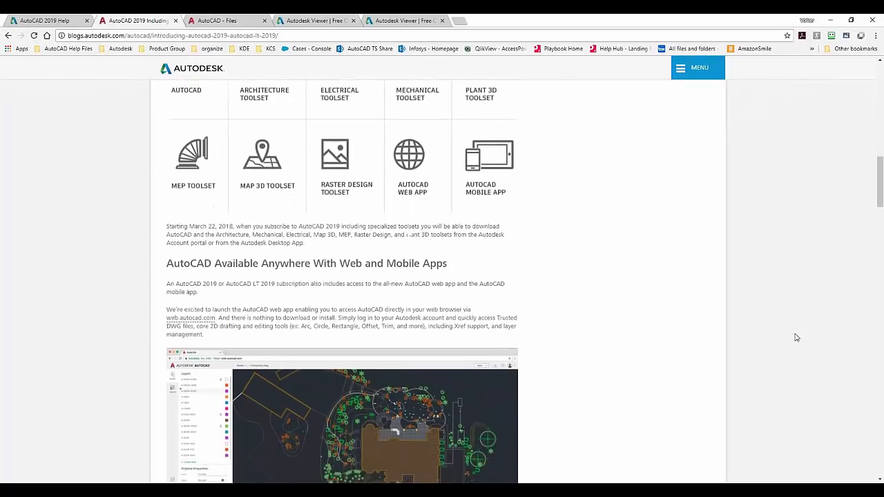
{"action": "scroll", "coordinate": [796, 337], "scroll_direction": "down", "scroll_amount": 1}
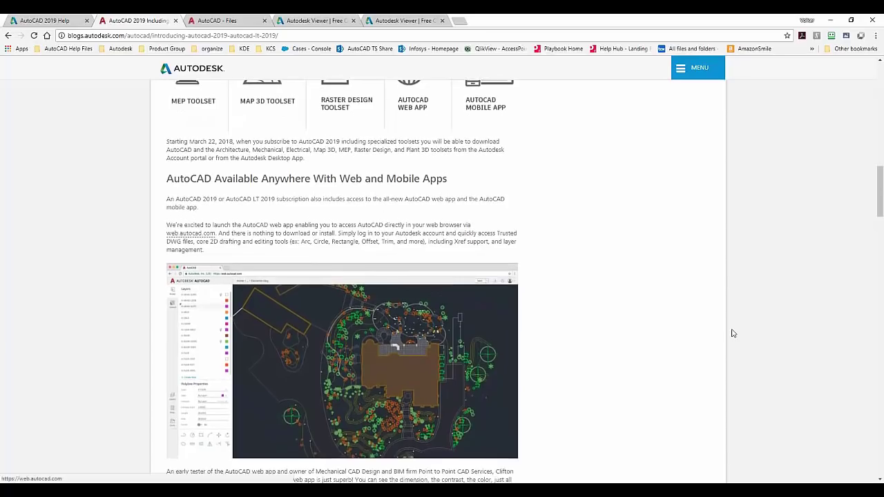
{"action": "scroll", "coordinate": [736, 331], "scroll_direction": "down", "scroll_amount": 2}
{"action": "scroll", "coordinate": [802, 324], "scroll_direction": "down", "scroll_amount": 2}
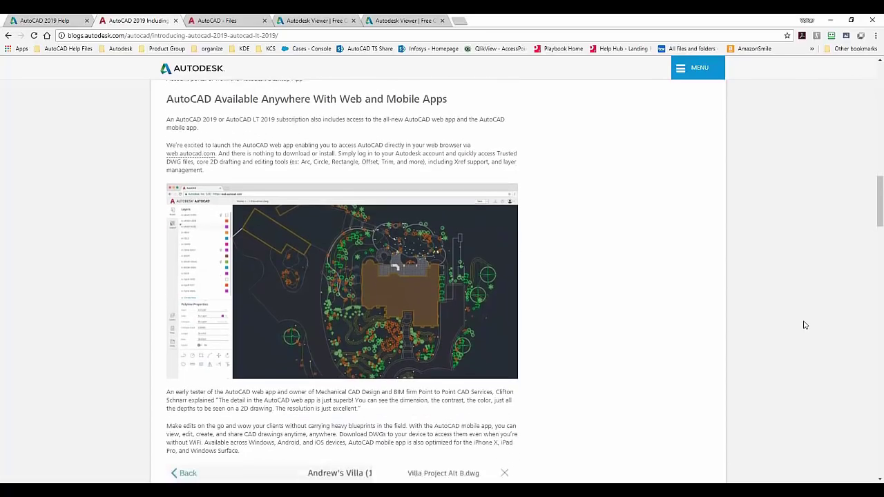
{"action": "scroll", "coordinate": [803, 325], "scroll_direction": "down", "scroll_amount": 3}
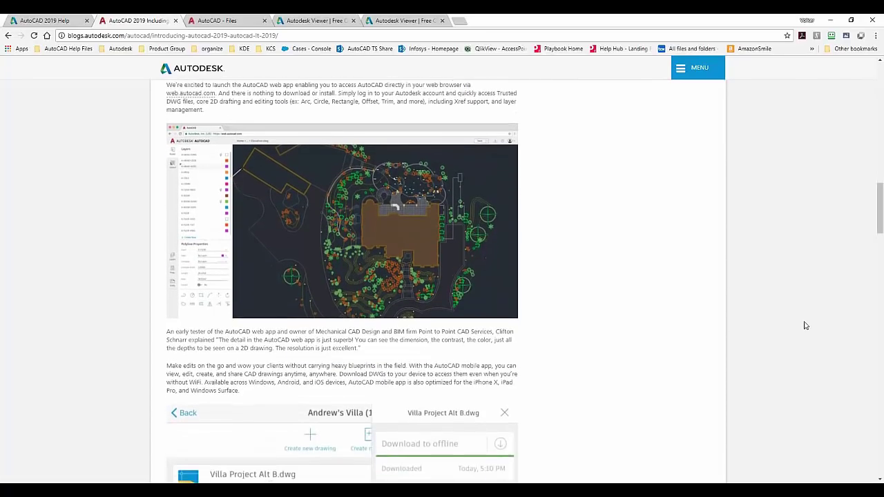
{"action": "scroll", "coordinate": [804, 326], "scroll_direction": "down", "scroll_amount": 2}
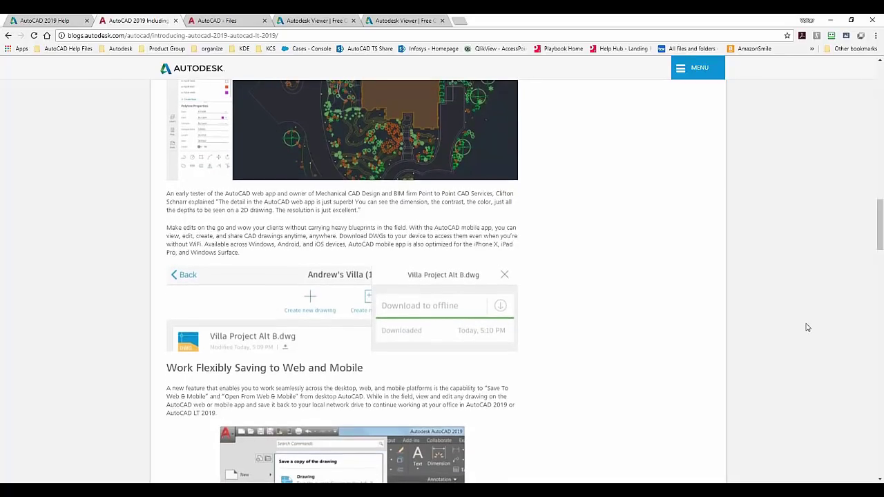
{"action": "scroll", "coordinate": [806, 327], "scroll_direction": "down", "scroll_amount": 4}
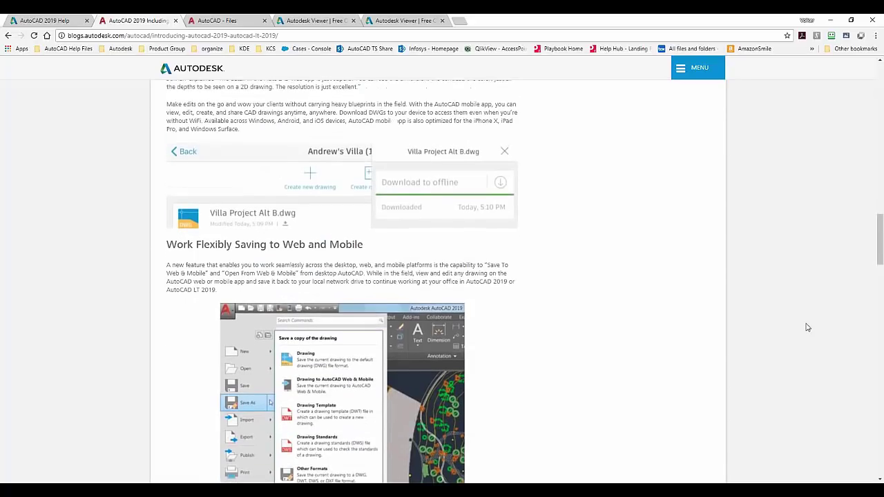
{"action": "scroll", "coordinate": [806, 327], "scroll_direction": "down", "scroll_amount": 4}
{"action": "scroll", "coordinate": [806, 327], "scroll_direction": "down", "scroll_amount": 4}
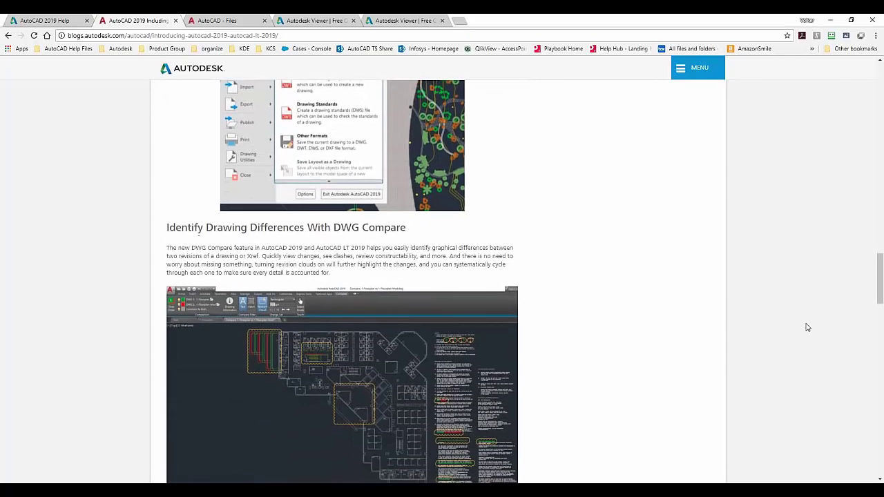
{"action": "scroll", "coordinate": [806, 326], "scroll_direction": "up", "scroll_amount": 10}
{"action": "scroll", "coordinate": [806, 327], "scroll_direction": "up", "scroll_amount": 15}
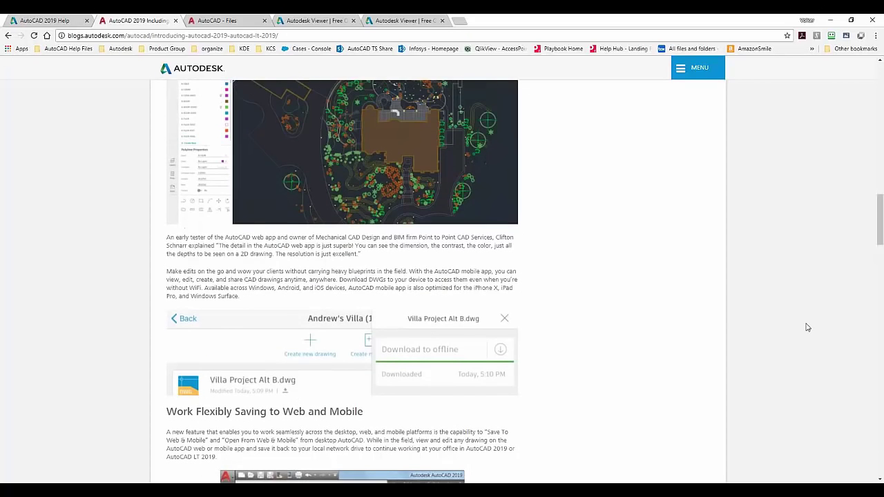
In AutoCAD 2019 Help, visit Commands, go back, then open the Updated commands reference
{"action": "left_click", "coordinate": [49, 21]}
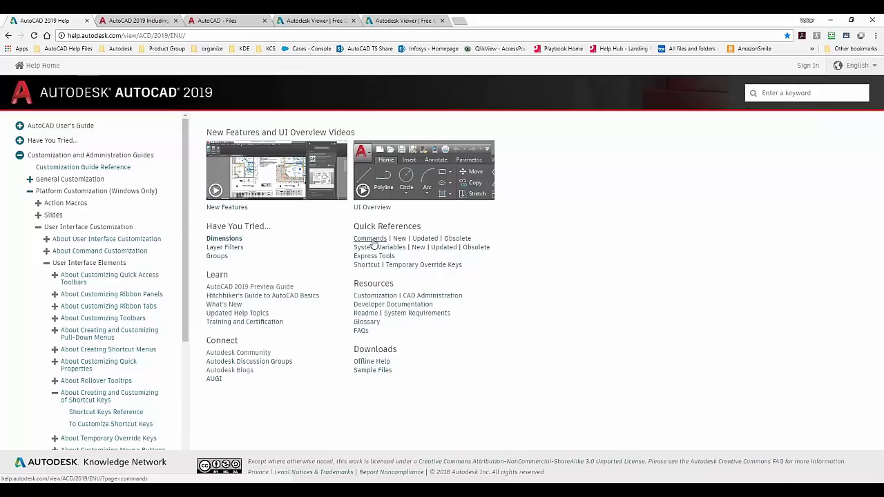
{"action": "left_click", "coordinate": [371, 239]}
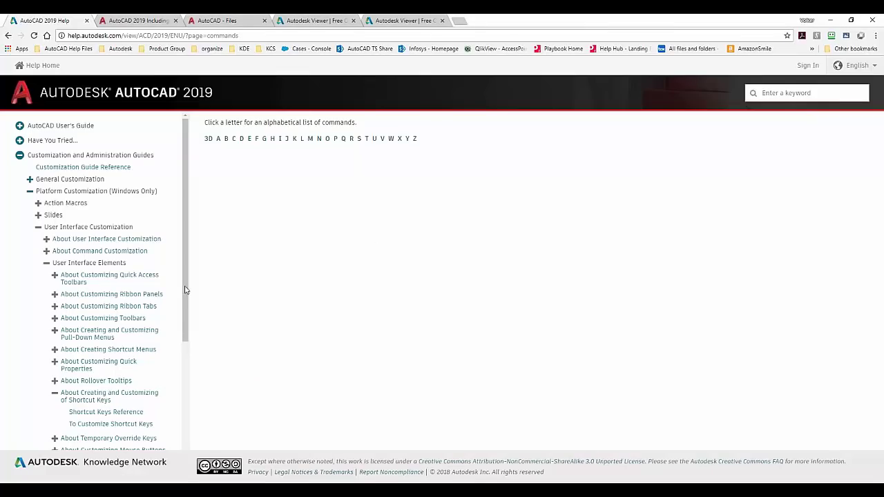
{"action": "key", "text": "alt+Left"}
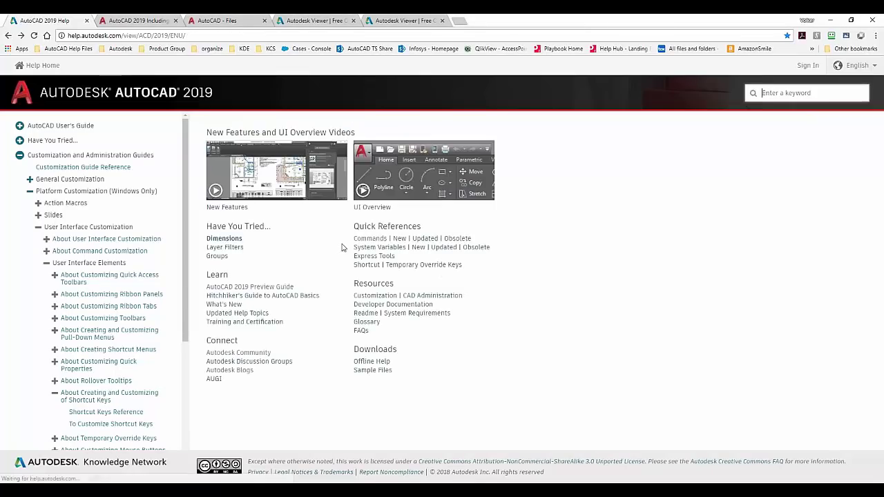
{"action": "left_click", "coordinate": [424, 239]}
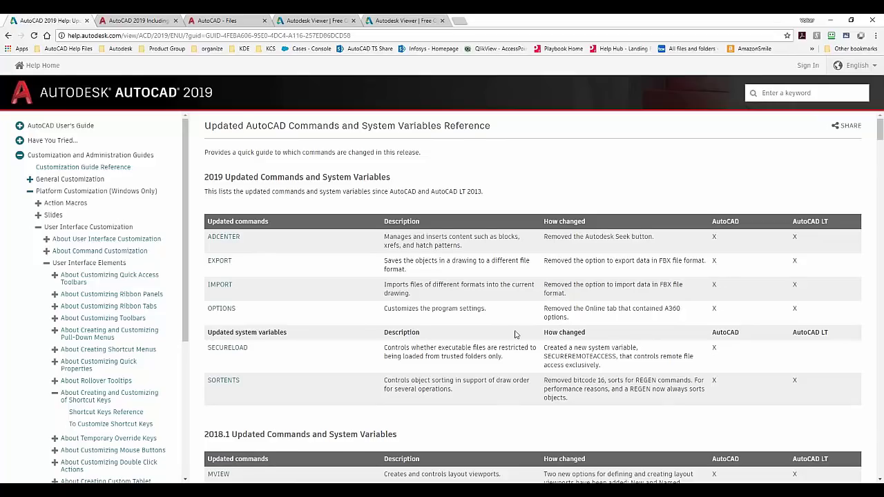
Scroll through the updated-commands tables, then go back to the help home page
{"action": "scroll", "coordinate": [515, 334], "scroll_direction": "down", "scroll_amount": 2}
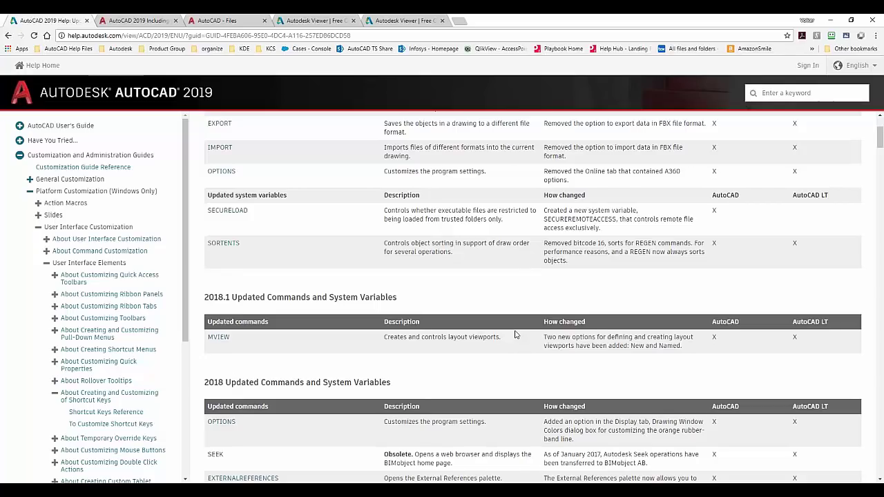
{"action": "scroll", "coordinate": [514, 334], "scroll_direction": "up", "scroll_amount": 2}
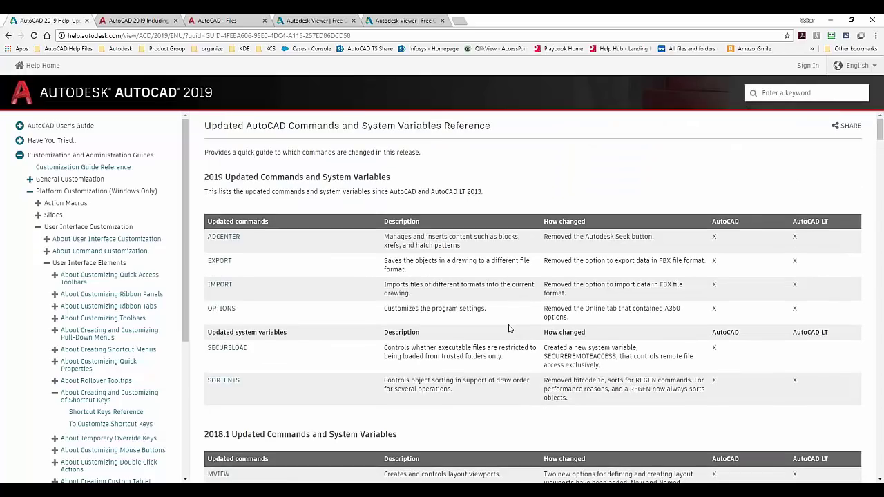
{"action": "key", "text": "alt+Left"}
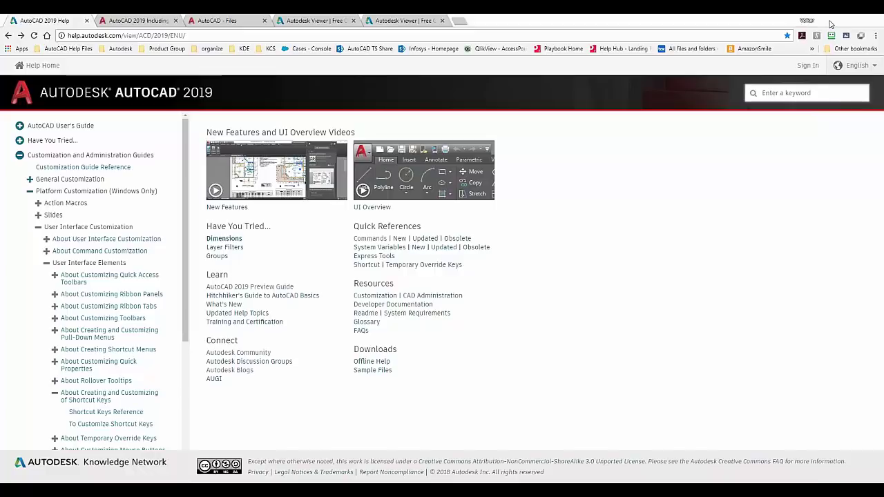
Minimize Chrome and AutoCAD, restore Preview Guides, and drag out AutoCAD-2019-WinPreviewGuide_ENU.pdf
{"action": "left_click", "coordinate": [831, 23]}
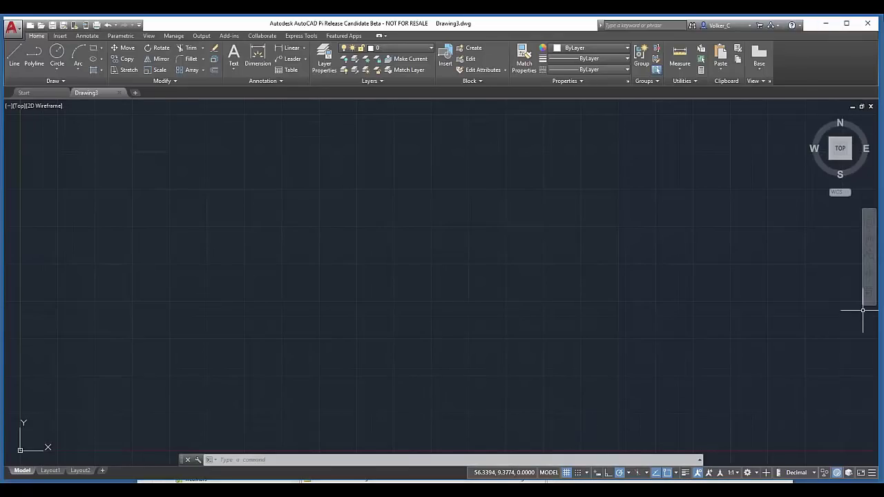
{"action": "left_click", "coordinate": [826, 24]}
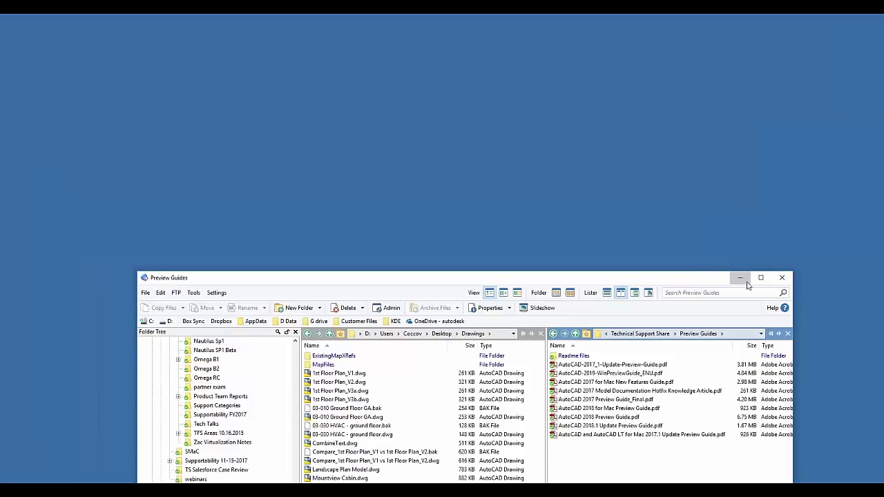
{"action": "left_click", "coordinate": [744, 277]}
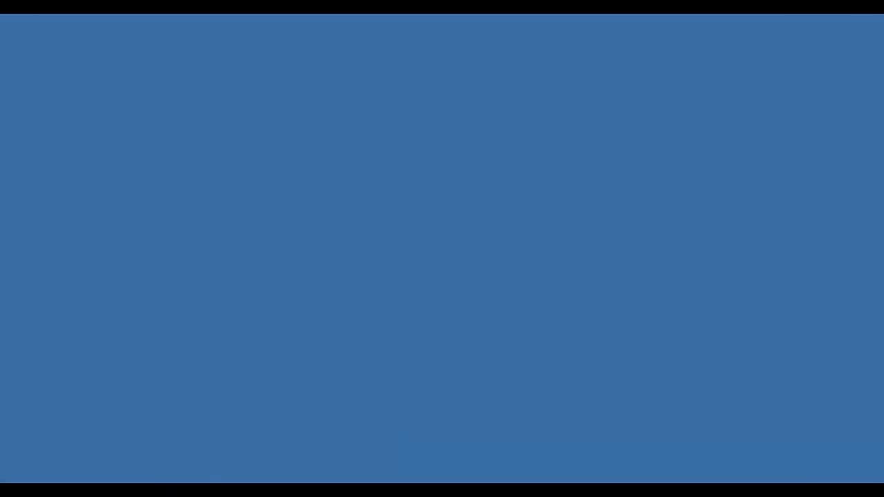
{"action": "left_click", "coordinate": [160, 449]}
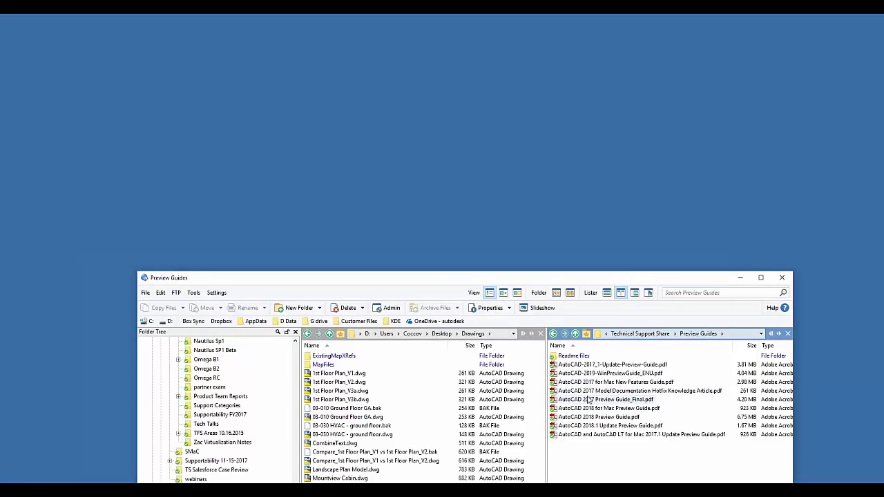
{"action": "left_click_drag", "start_coordinate": [587, 376], "coordinate": [600, 285]}
Minimize the Preview Guides folder window
{"action": "left_click", "coordinate": [636, 278]}
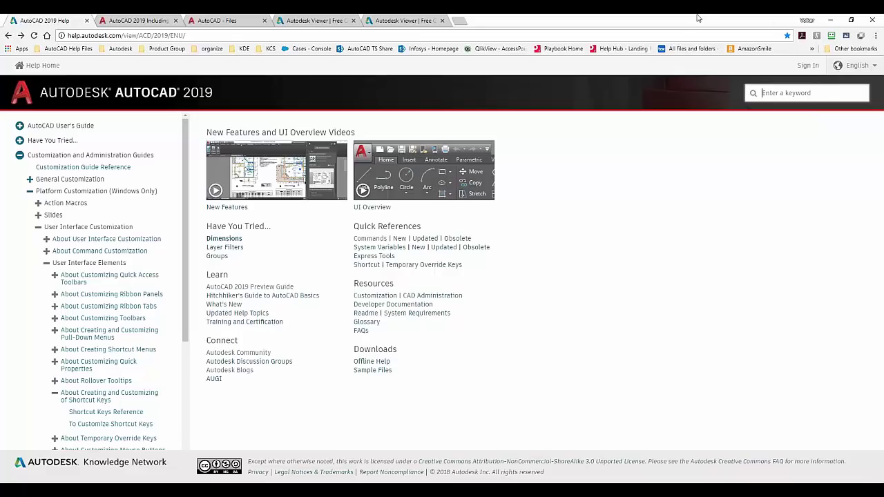
Browse the folders and drawings in the AutoCAD - Files web app, then return to the toolsets blog post
{"action": "left_click", "coordinate": [233, 26]}
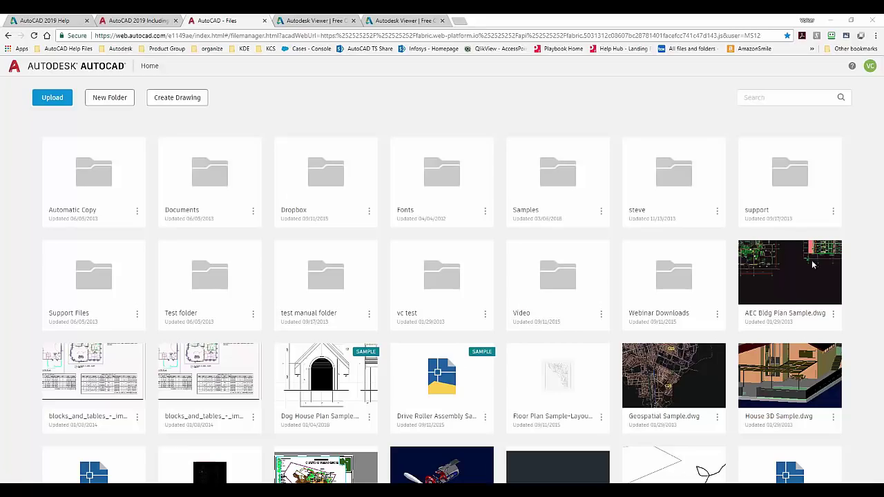
{"action": "left_click", "coordinate": [161, 20]}
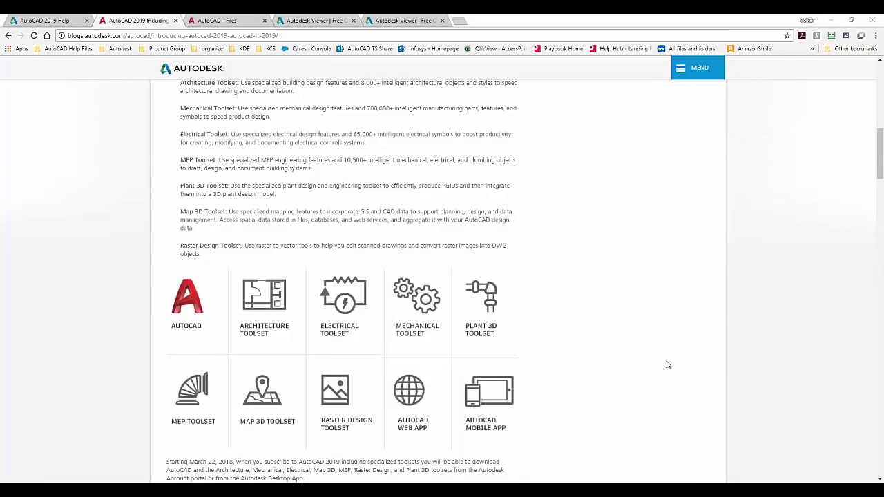
Read the blog's feature sections down to Refreshed Icons and Get Started Designing Today
{"action": "scroll", "coordinate": [649, 366], "scroll_direction": "down", "scroll_amount": 12}
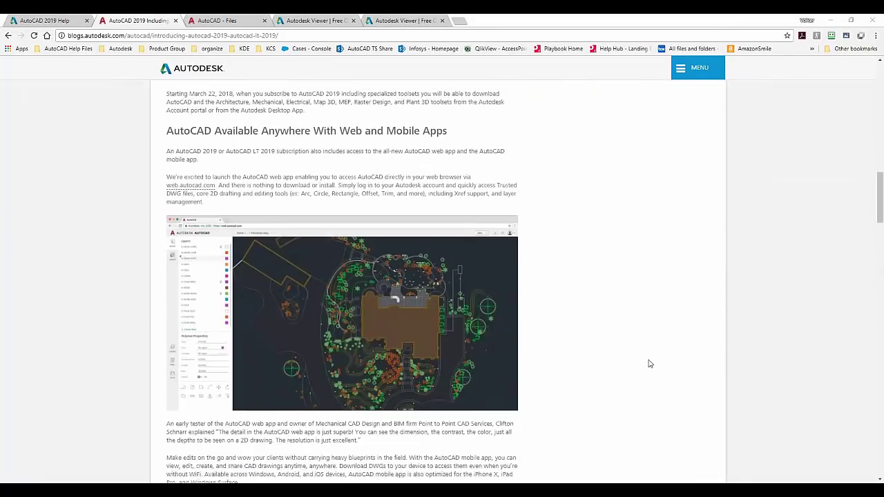
{"action": "scroll", "coordinate": [649, 357], "scroll_direction": "down", "scroll_amount": 3}
{"action": "scroll", "coordinate": [641, 331], "scroll_direction": "up", "scroll_amount": 10}
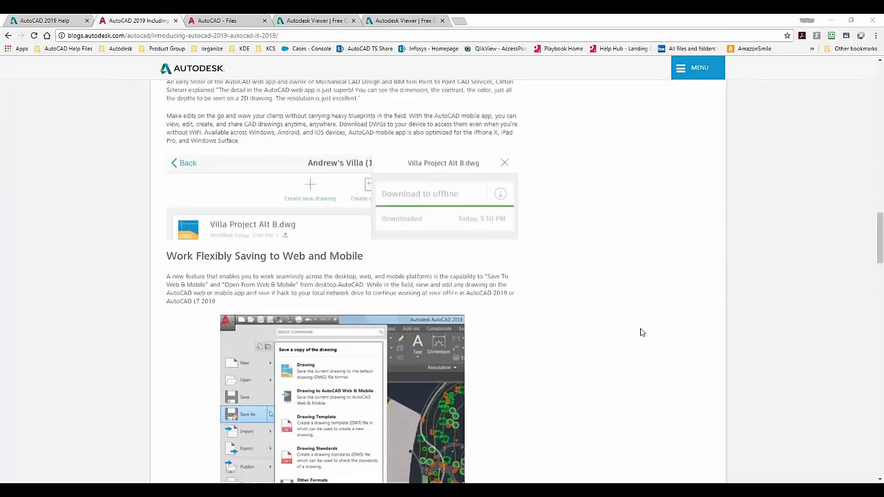
{"action": "scroll", "coordinate": [608, 305], "scroll_direction": "up", "scroll_amount": 5}
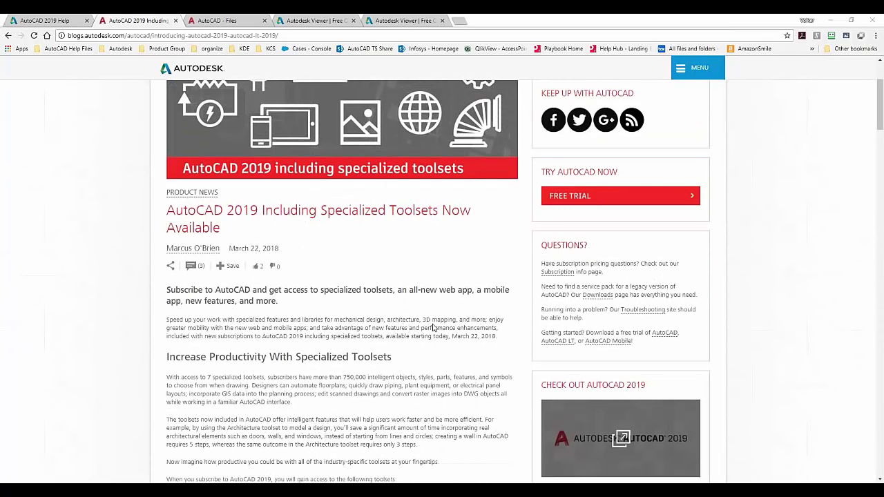
{"action": "scroll", "coordinate": [433, 327], "scroll_direction": "down", "scroll_amount": 20}
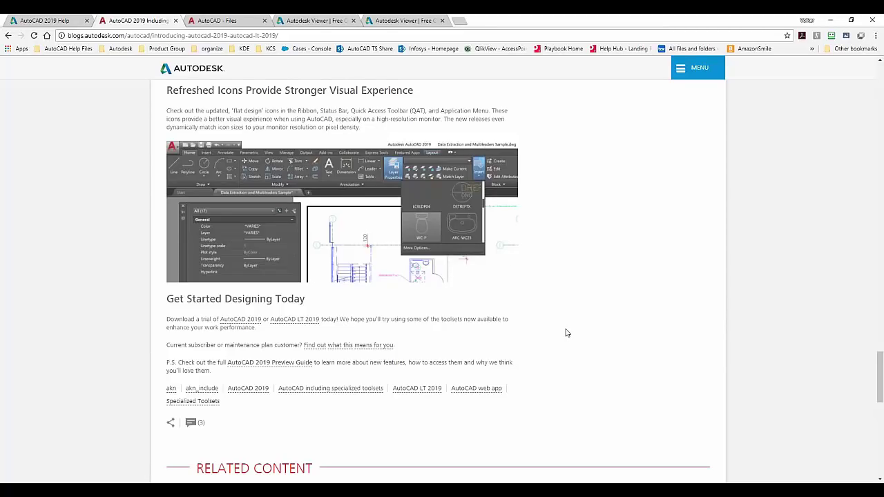
Scroll back up to the AutoCAD Blog header and the March 22, 2018 toolsets banner
{"action": "scroll", "coordinate": [565, 333], "scroll_direction": "up", "scroll_amount": 4}
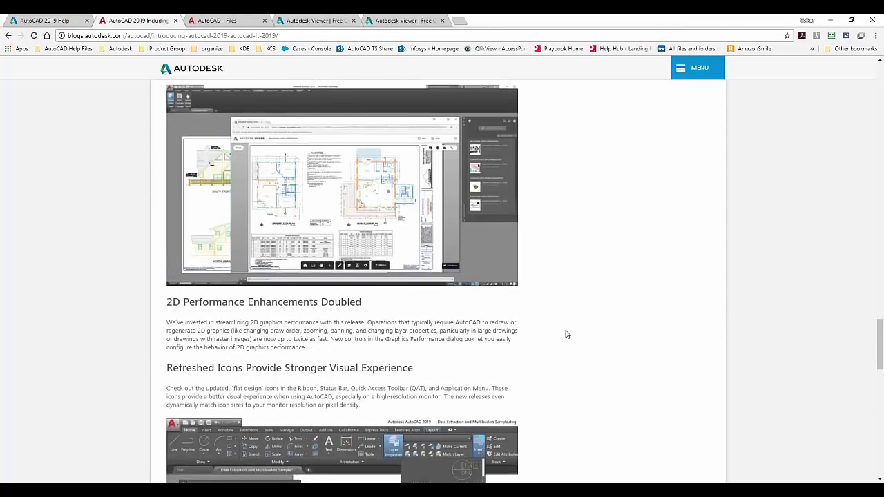
{"action": "scroll", "coordinate": [566, 335], "scroll_direction": "up", "scroll_amount": 2}
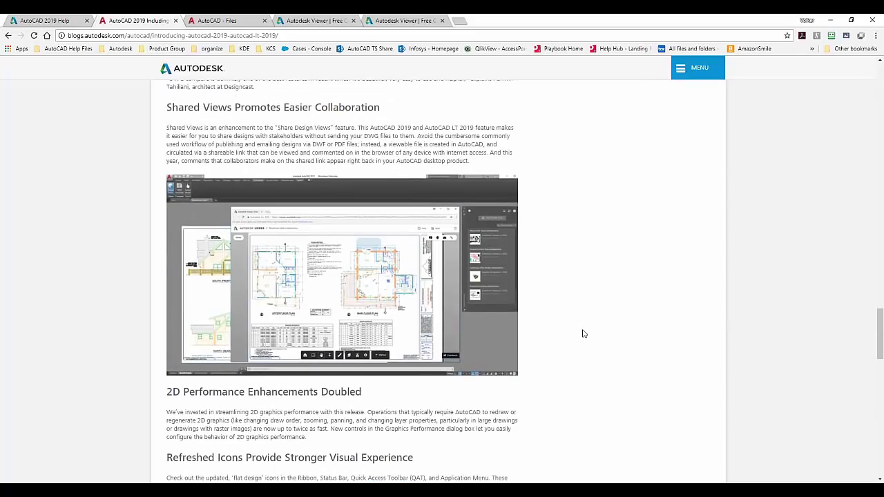
{"action": "scroll", "coordinate": [582, 334], "scroll_direction": "up", "scroll_amount": 5}
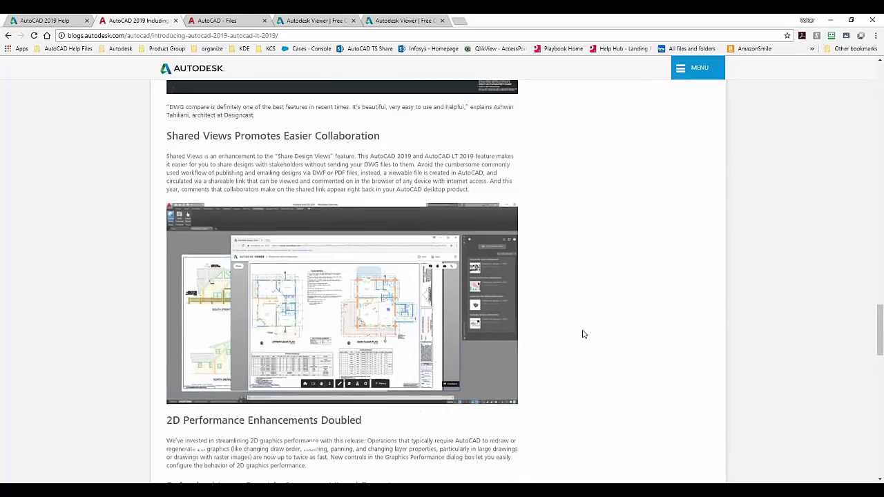
{"action": "scroll", "coordinate": [582, 335], "scroll_direction": "up", "scroll_amount": 8}
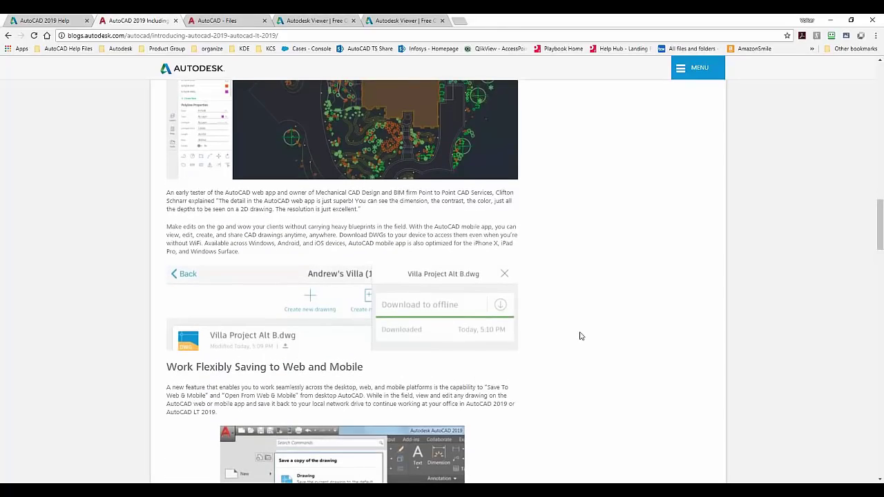
{"action": "scroll", "coordinate": [580, 335], "scroll_direction": "up", "scroll_amount": 3}
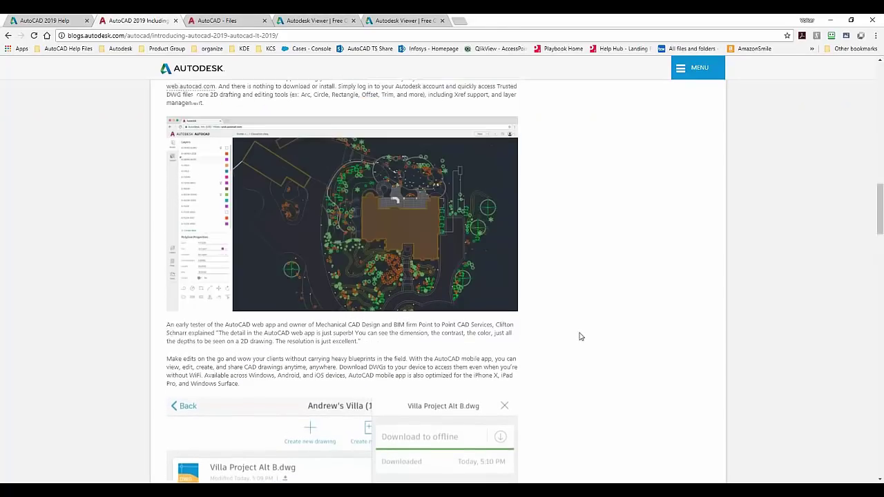
{"action": "scroll", "coordinate": [580, 336], "scroll_direction": "up", "scroll_amount": 5}
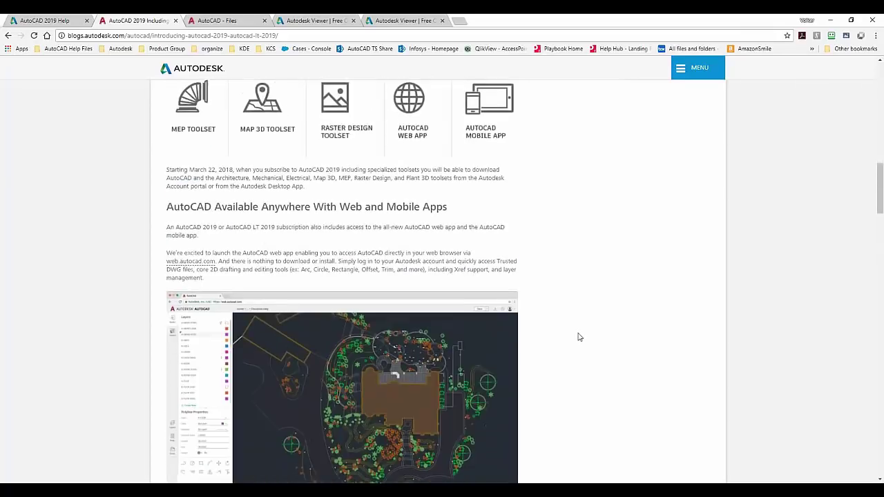
{"action": "scroll", "coordinate": [579, 336], "scroll_direction": "up", "scroll_amount": 2}
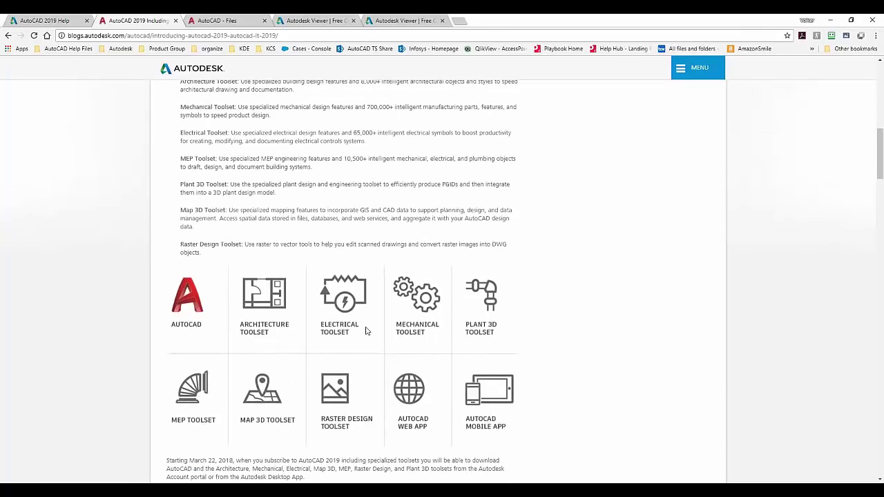
{"action": "scroll", "coordinate": [521, 285], "scroll_direction": "up", "scroll_amount": 1}
{"action": "scroll", "coordinate": [522, 285], "scroll_direction": "up", "scroll_amount": 5}
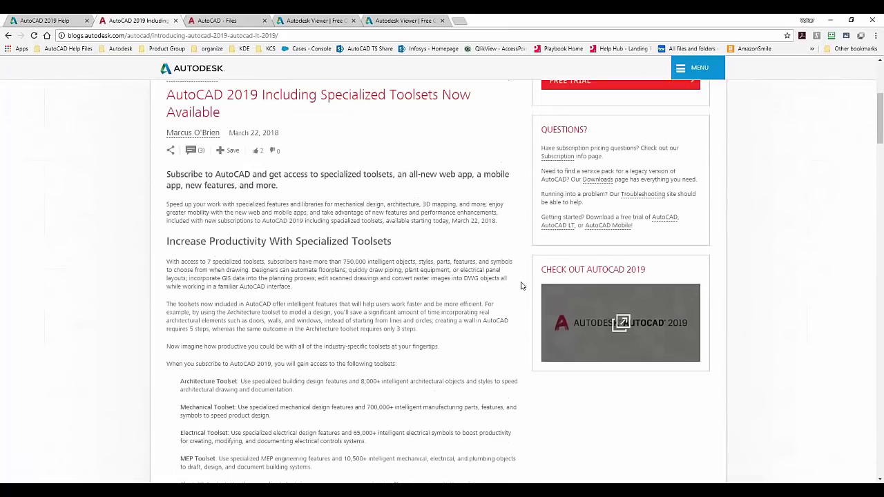
{"action": "scroll", "coordinate": [522, 285], "scroll_direction": "up", "scroll_amount": 1}
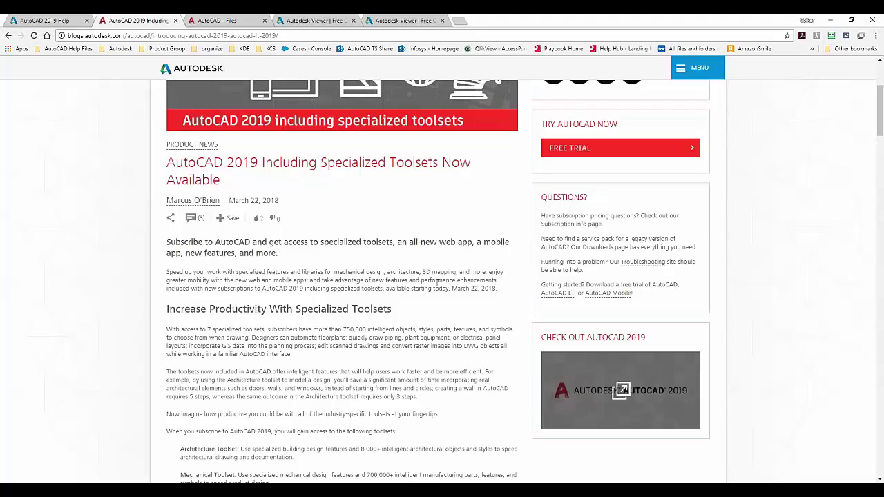
{"action": "scroll", "coordinate": [436, 283], "scroll_direction": "up", "scroll_amount": 3}
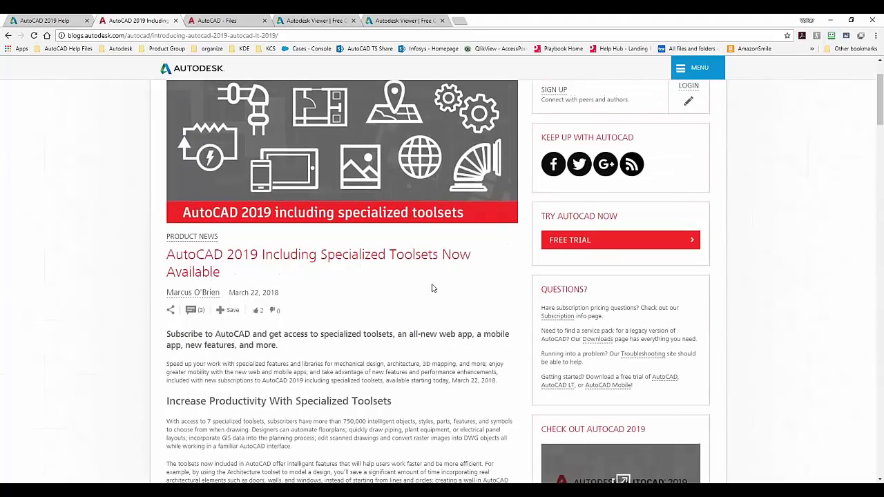
{"action": "scroll", "coordinate": [431, 289], "scroll_direction": "up", "scroll_amount": 2}
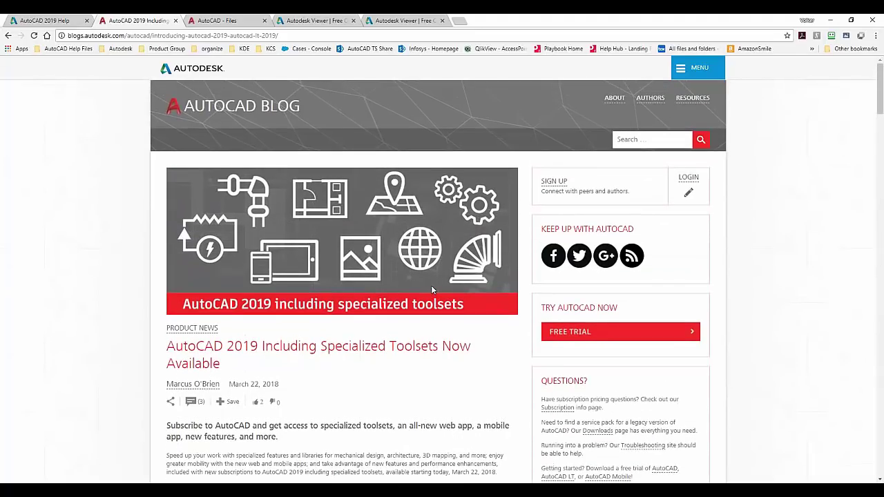